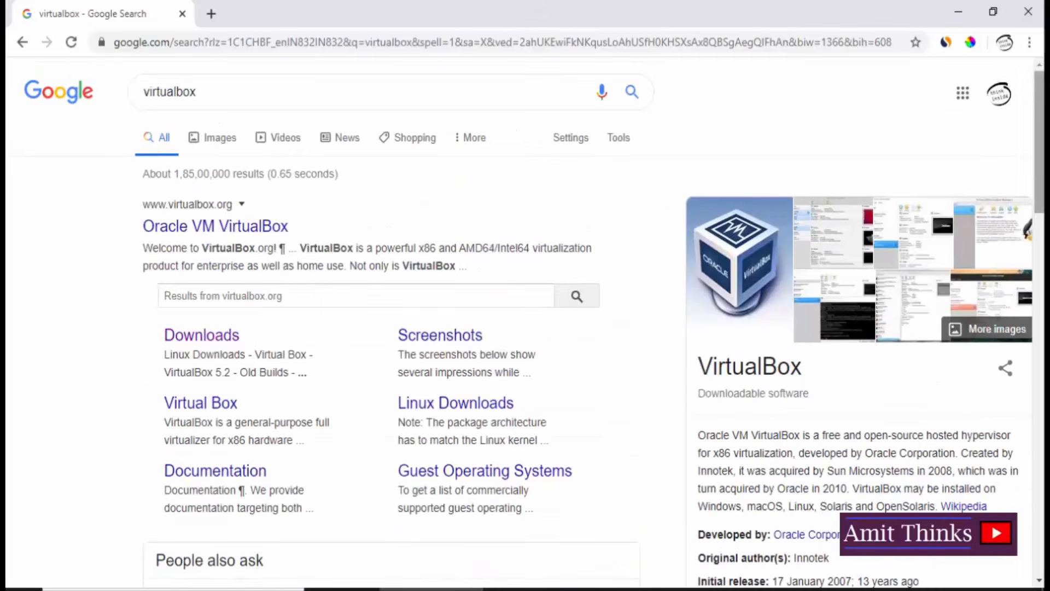
Open the VirtualBox downloads page from the search results and download the VirtualBox 6.1.4 package for Windows hosts
click(228, 341)
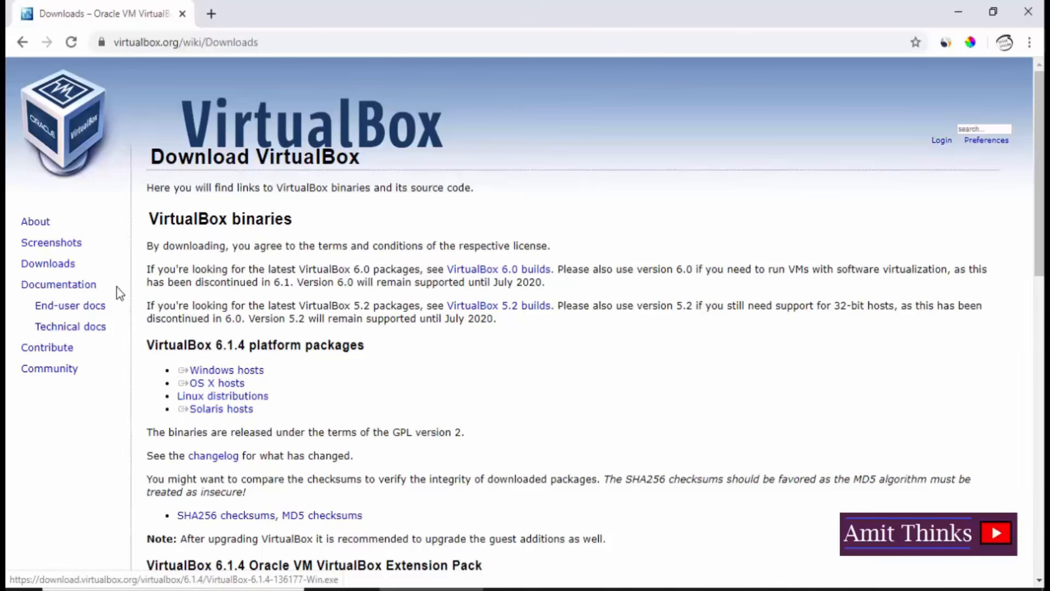
click(65, 265)
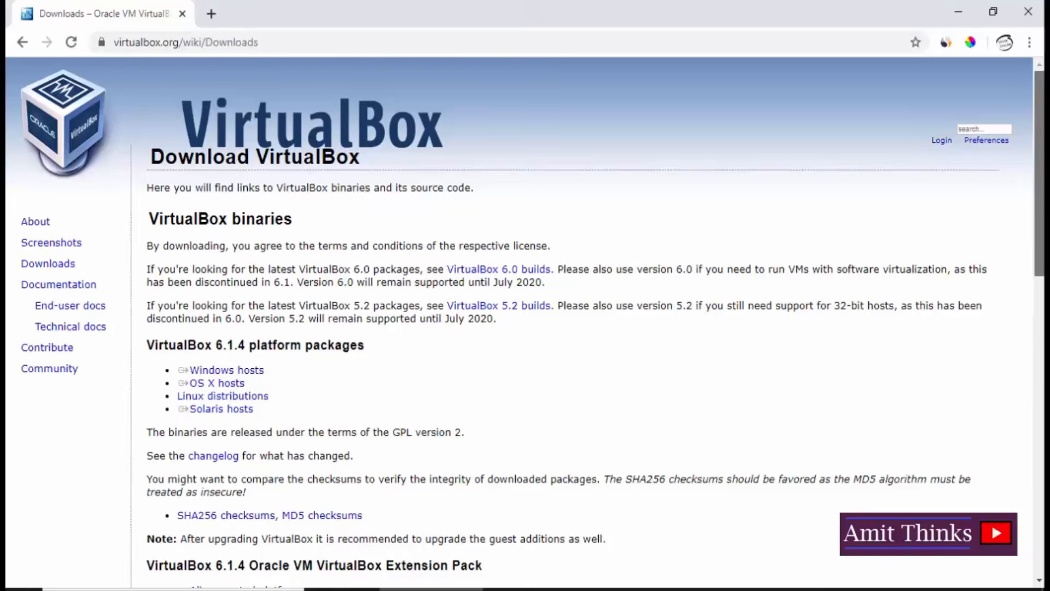
scroll(1005, 206, down, 11)
scroll(431, 309, up, 15)
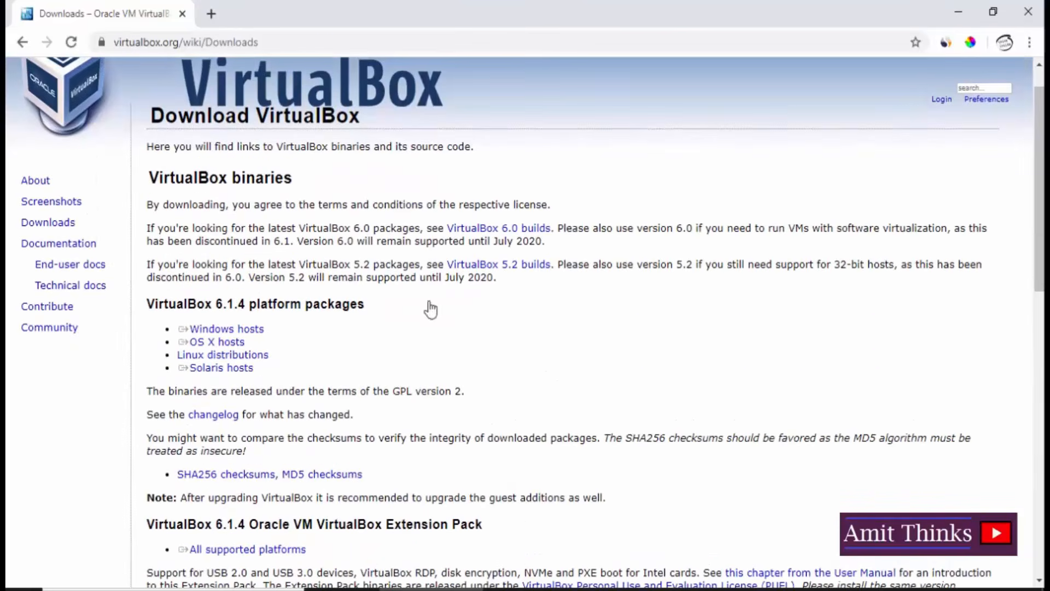
click(249, 330)
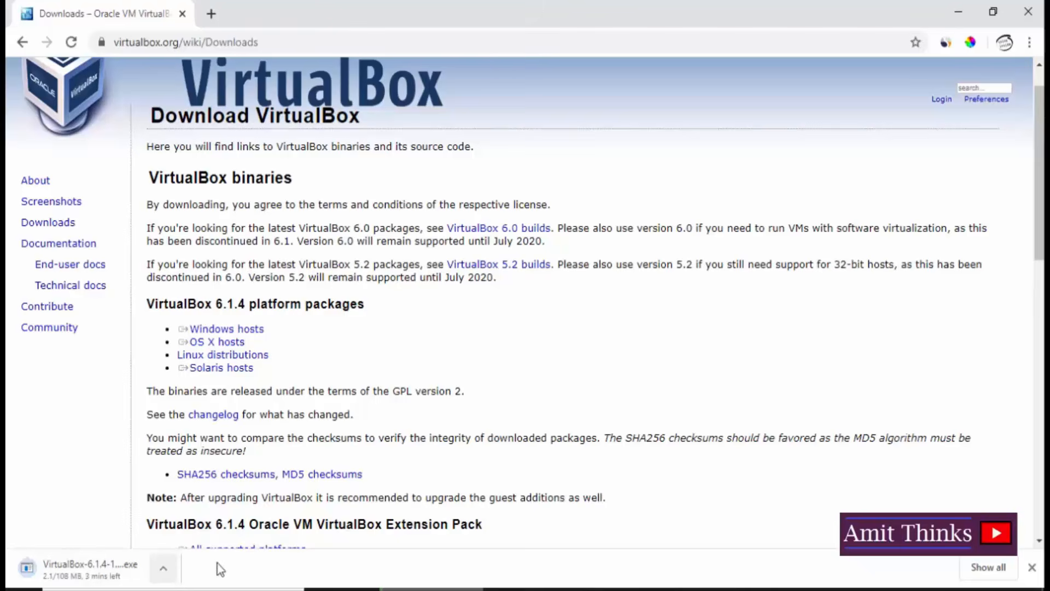
Show the download in its folder and run VirtualBox-6.1.4-136177-Win.exe
click(163, 569)
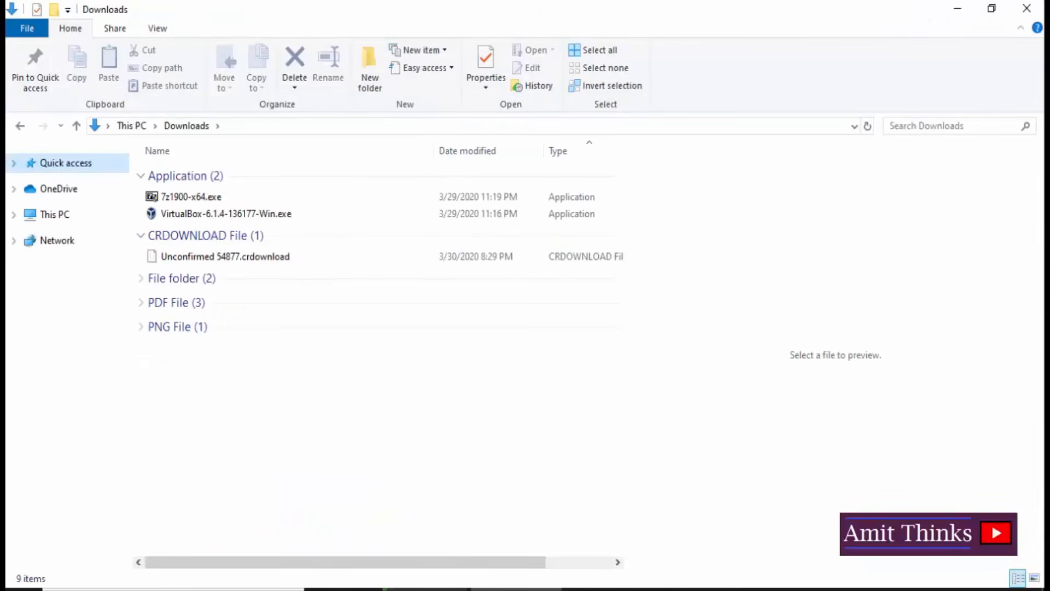
click(276, 214)
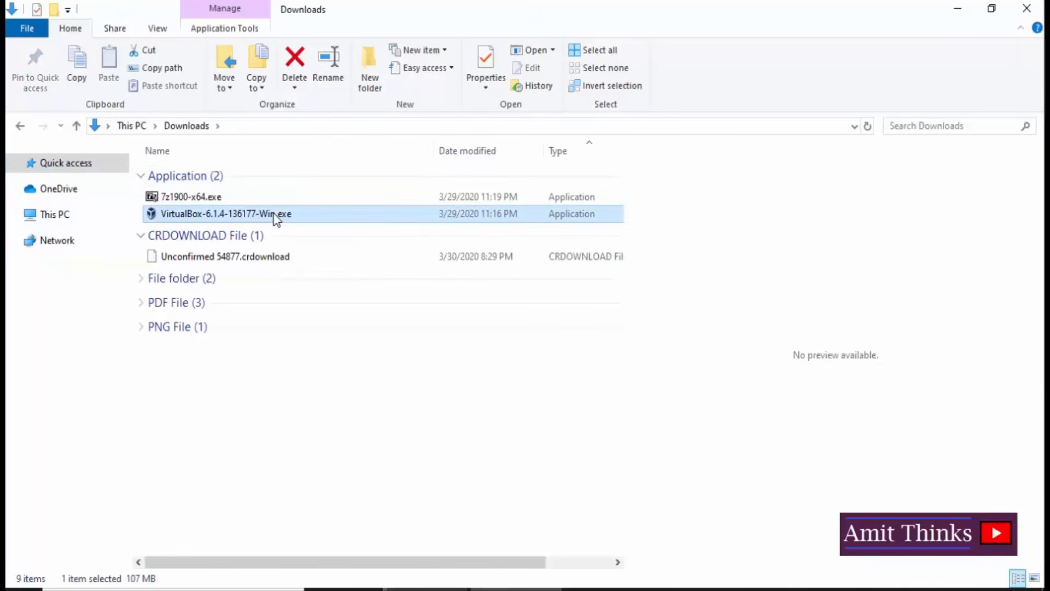
double_click(274, 215)
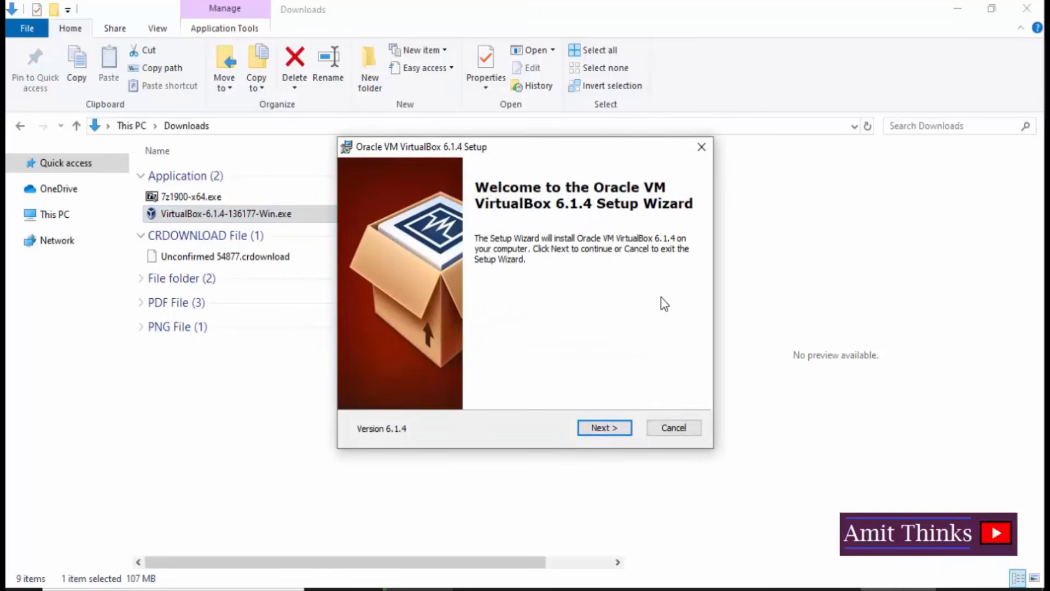
Accept the default features, the location C:\Program Files\Oracle\VirtualBox\ and all shortcut and file association options in the setup wizard
click(604, 428)
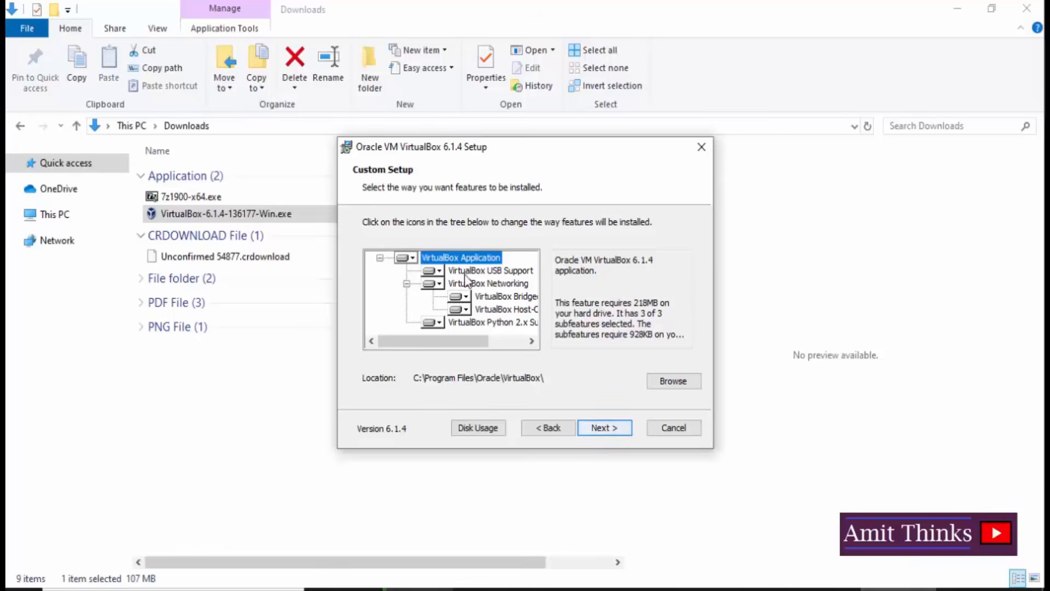
click(671, 379)
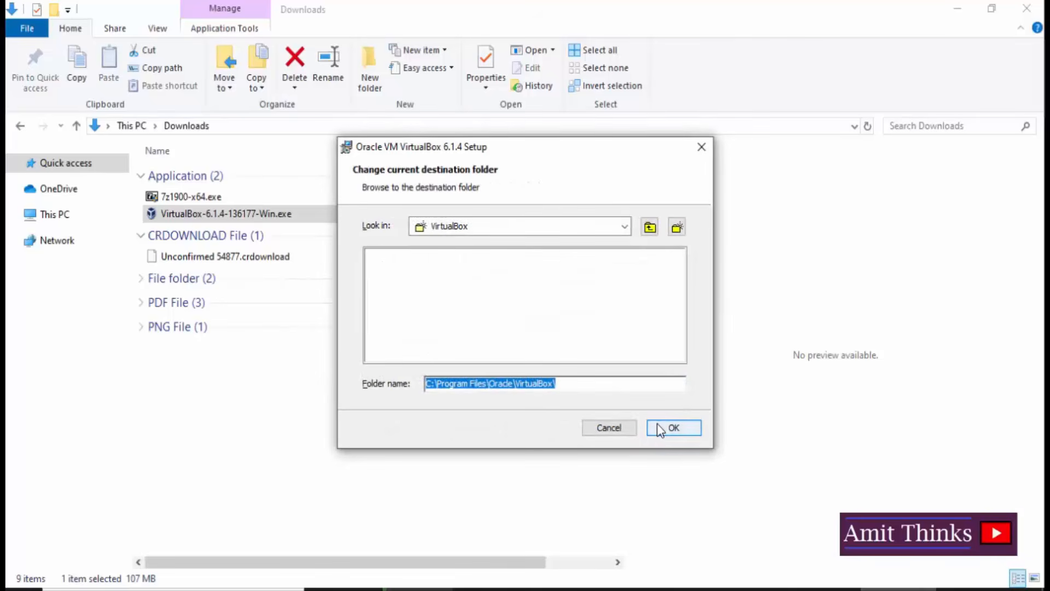
click(659, 426)
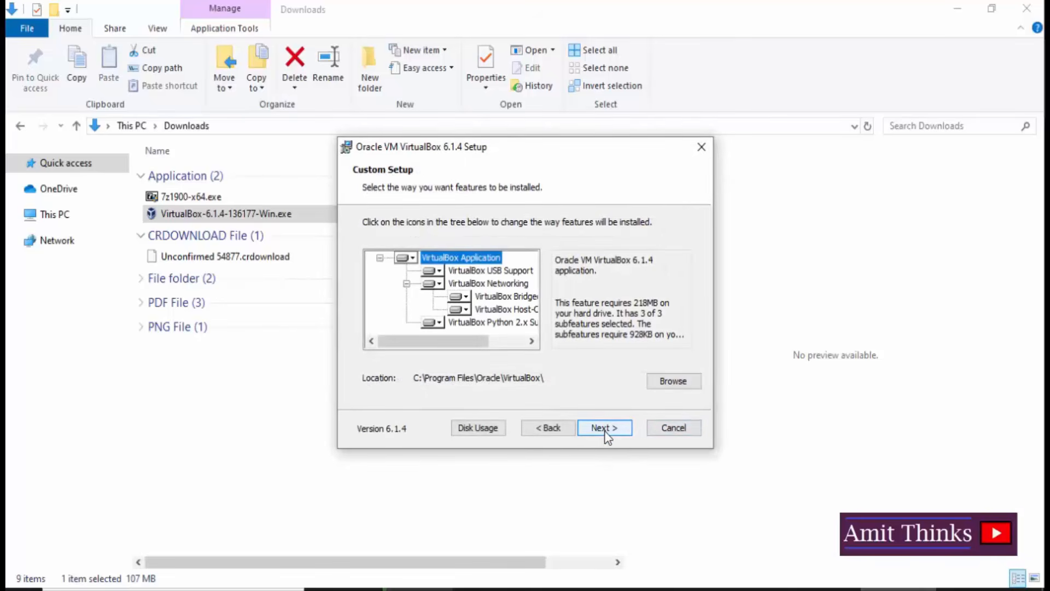
click(605, 428)
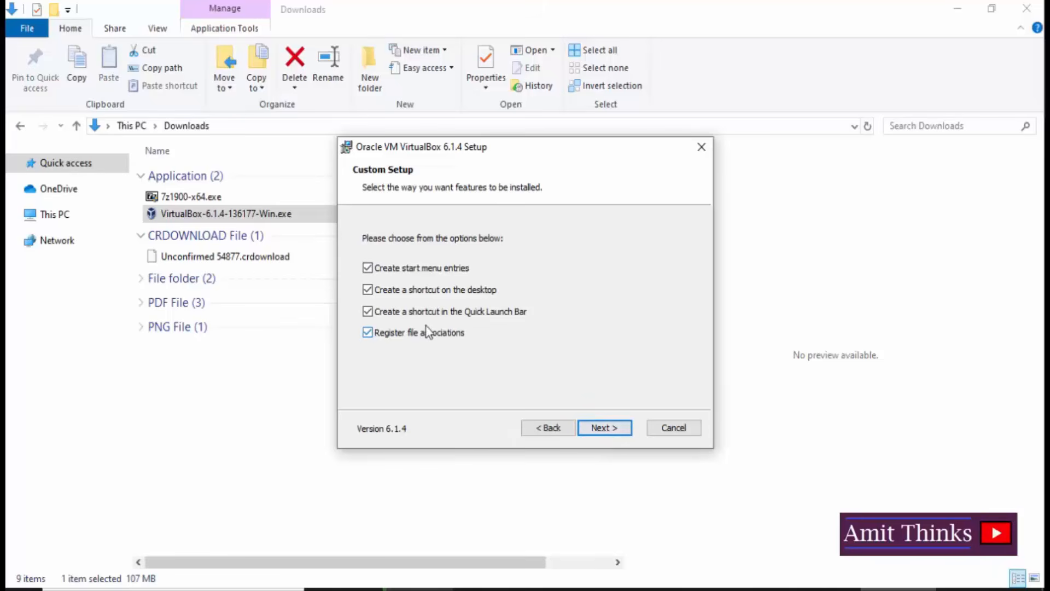
key(super)
key(super)
click(604, 428)
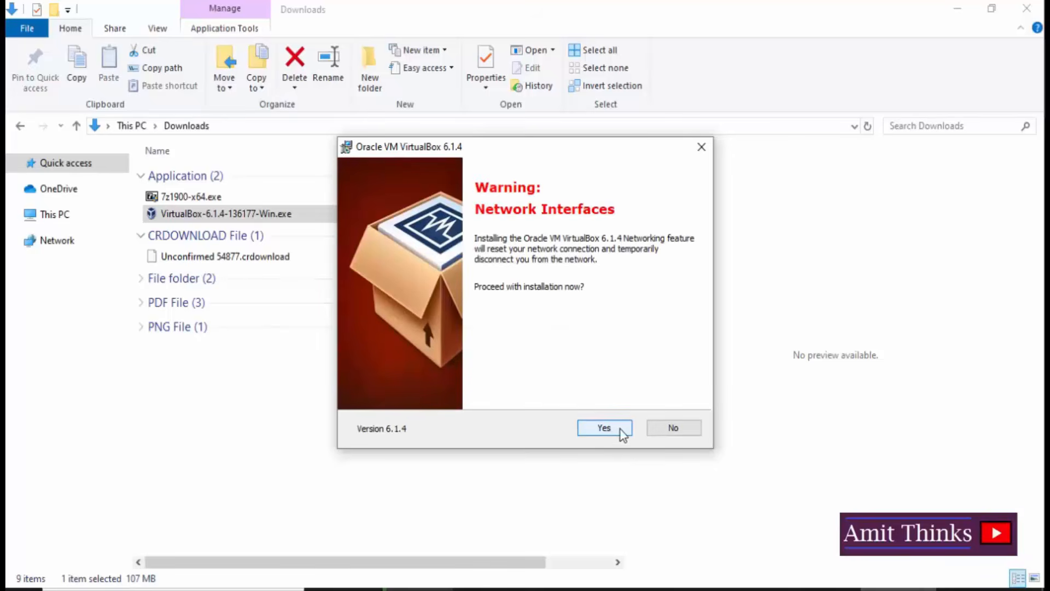
Install VirtualBox 6.1.4 along with the Oracle Corporation device software, and finish setup with the program set to start after installation
click(604, 428)
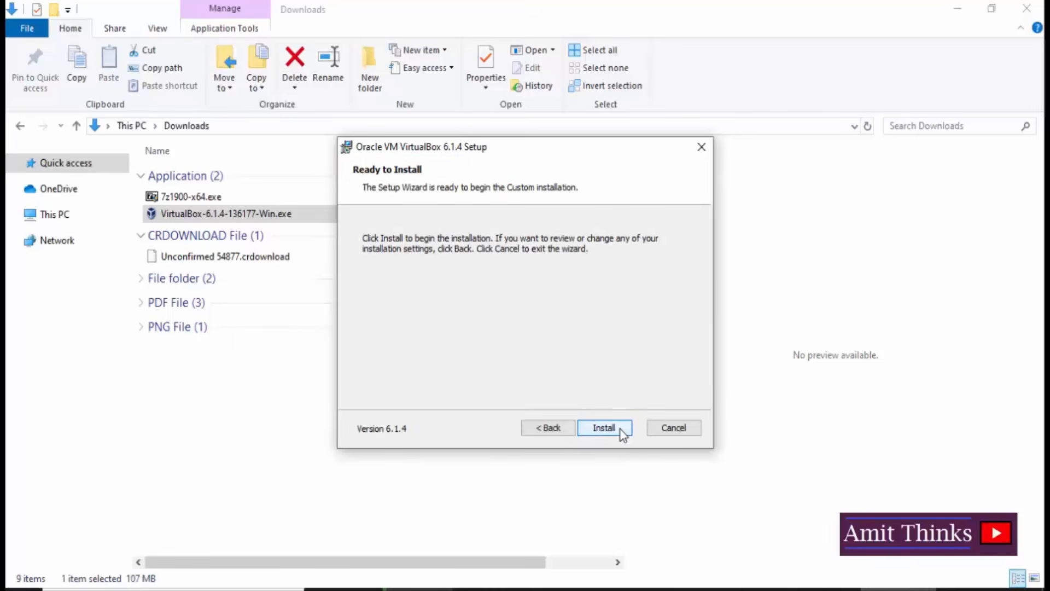
click(620, 429)
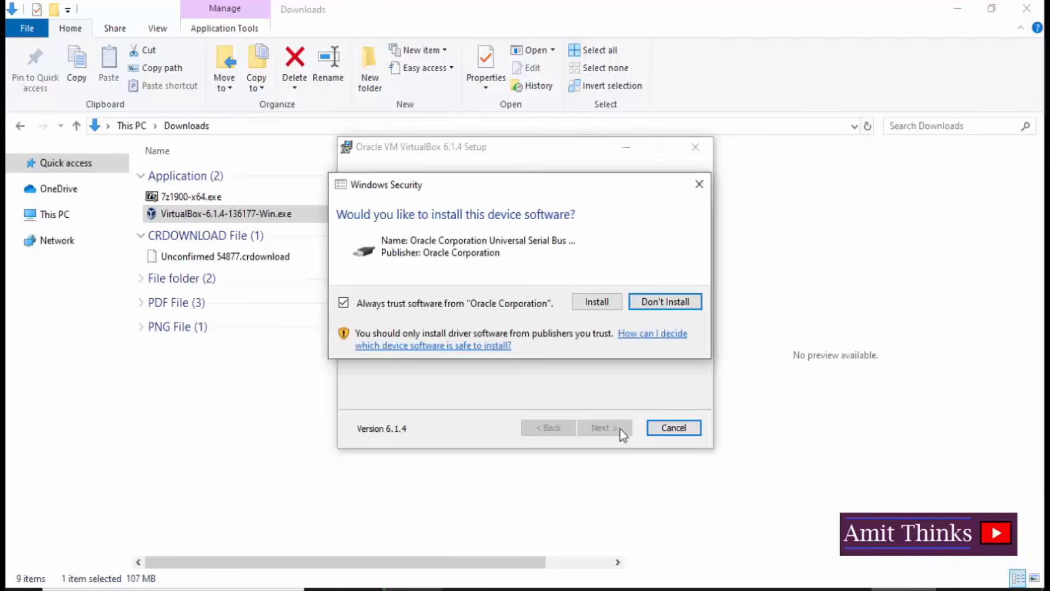
click(602, 300)
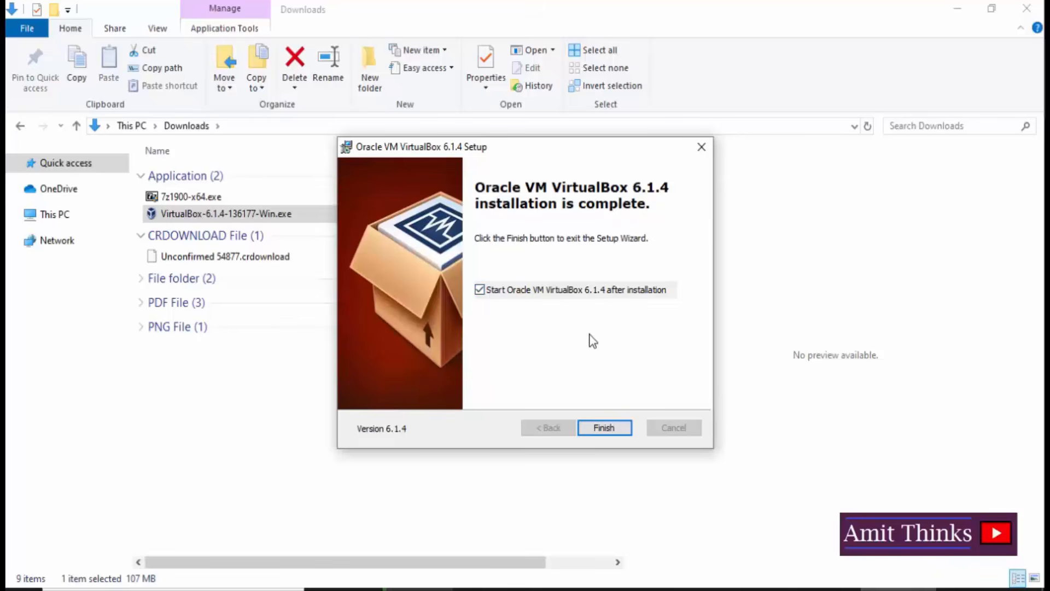
click(604, 429)
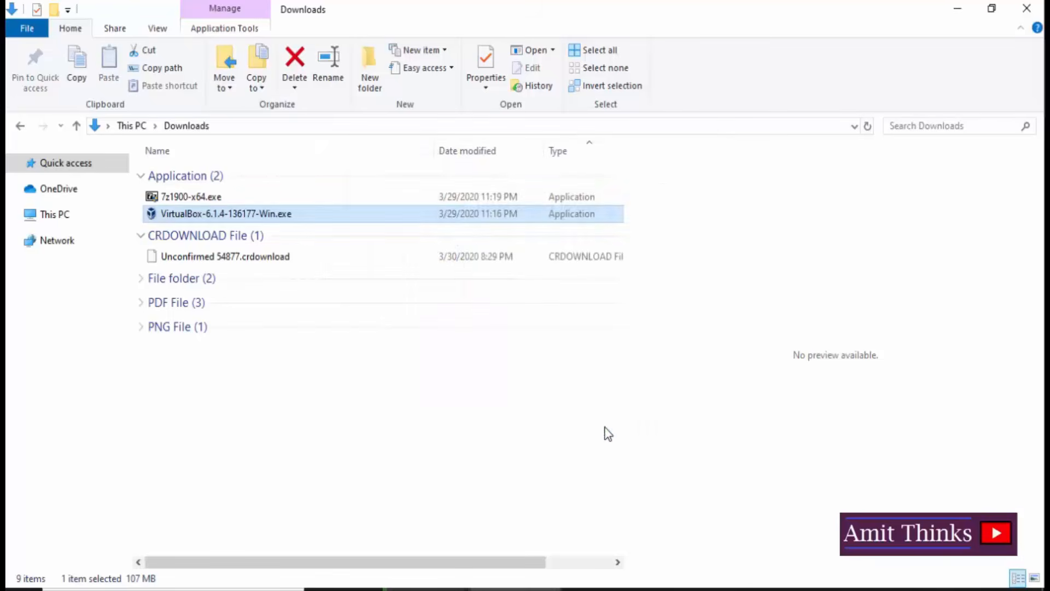
Check for Oracle VM VirtualBox among the recently added apps and maximize the VirtualBox Manager window
key(super)
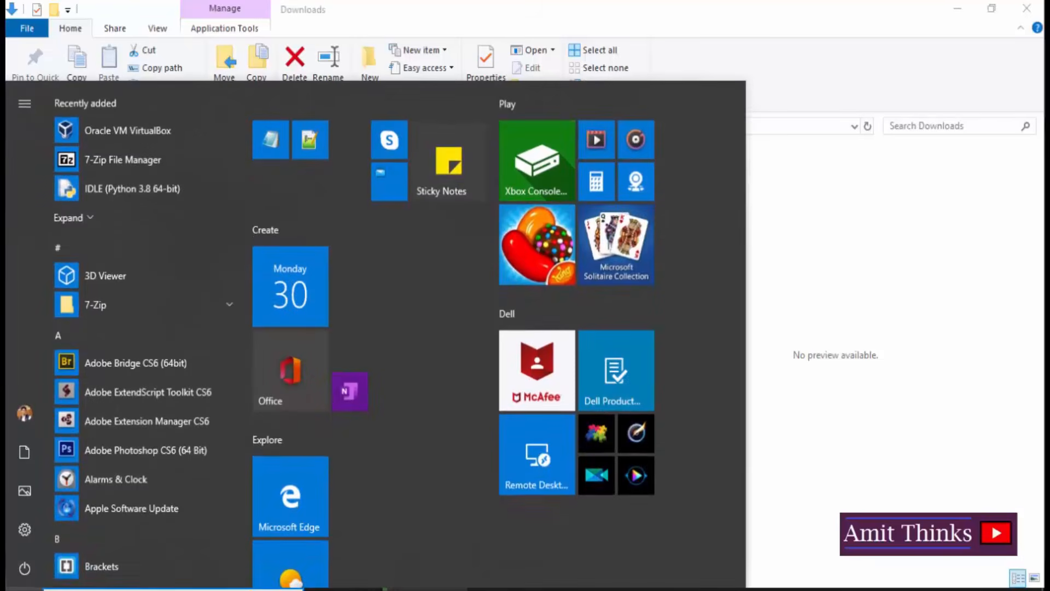
key(Escape)
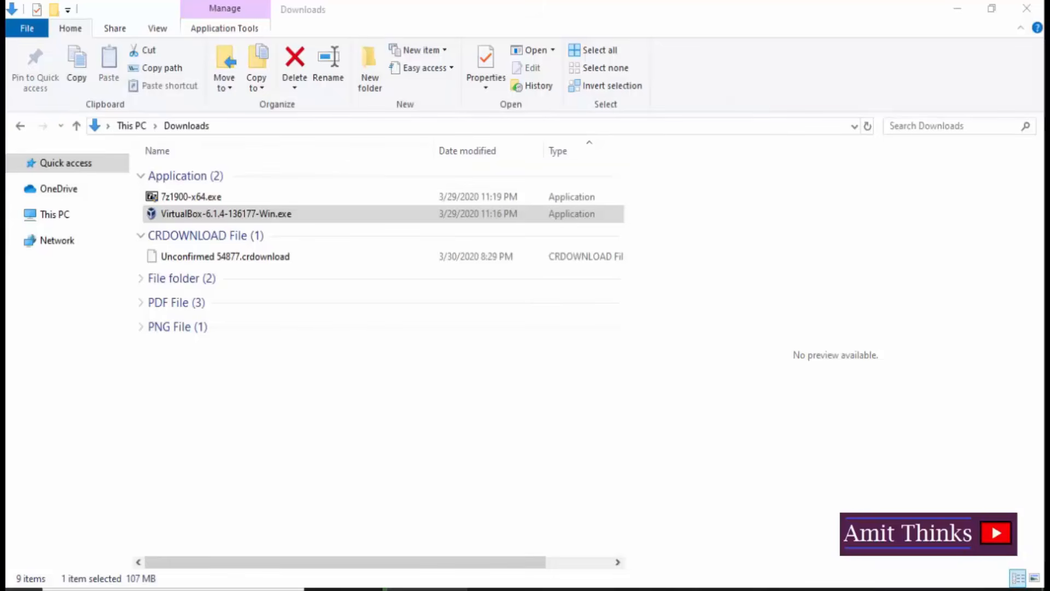
key(super)
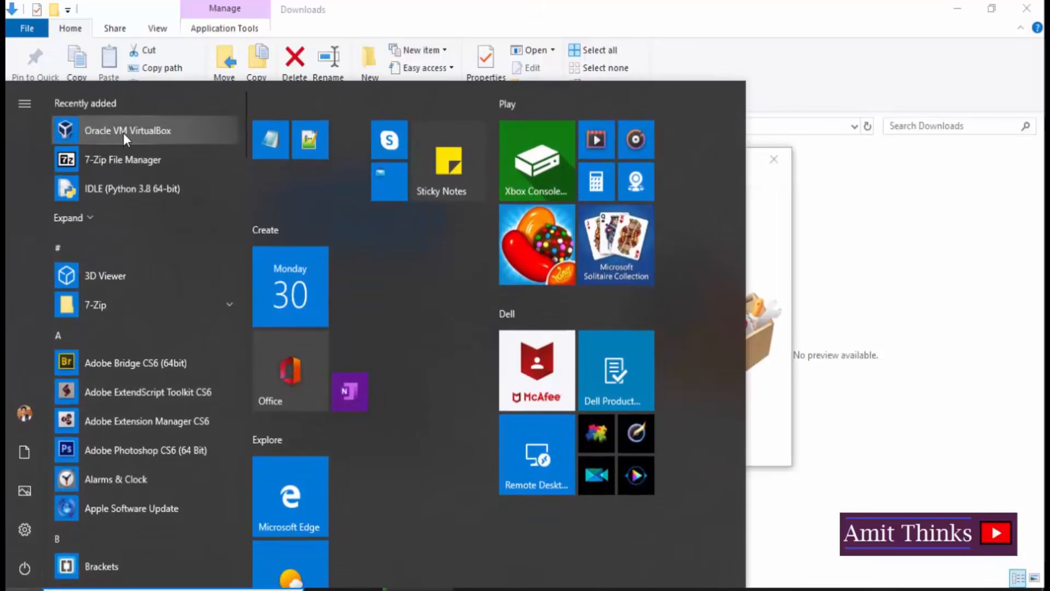
click(774, 310)
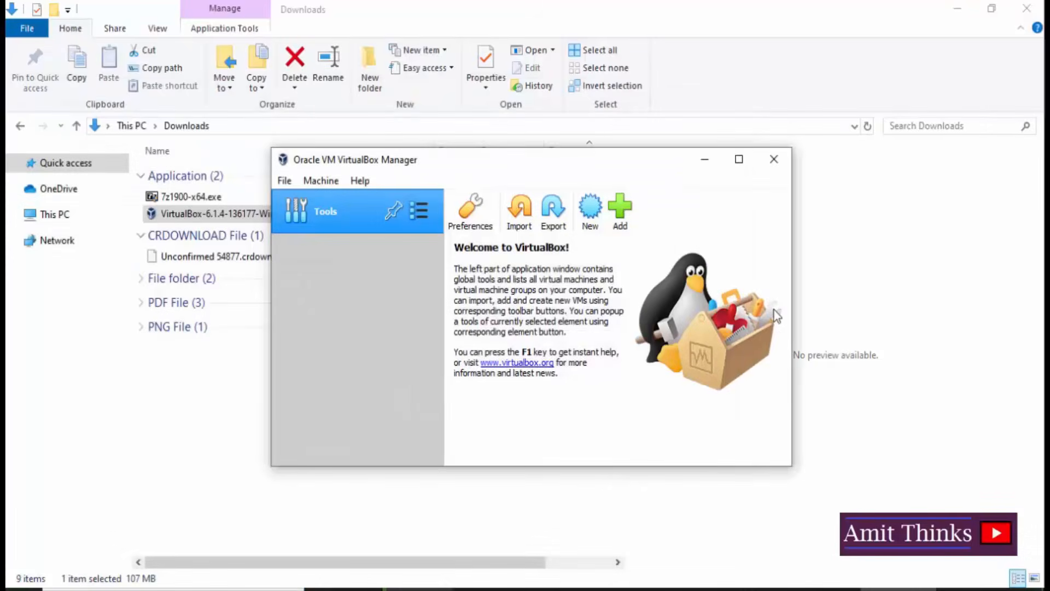
click(739, 159)
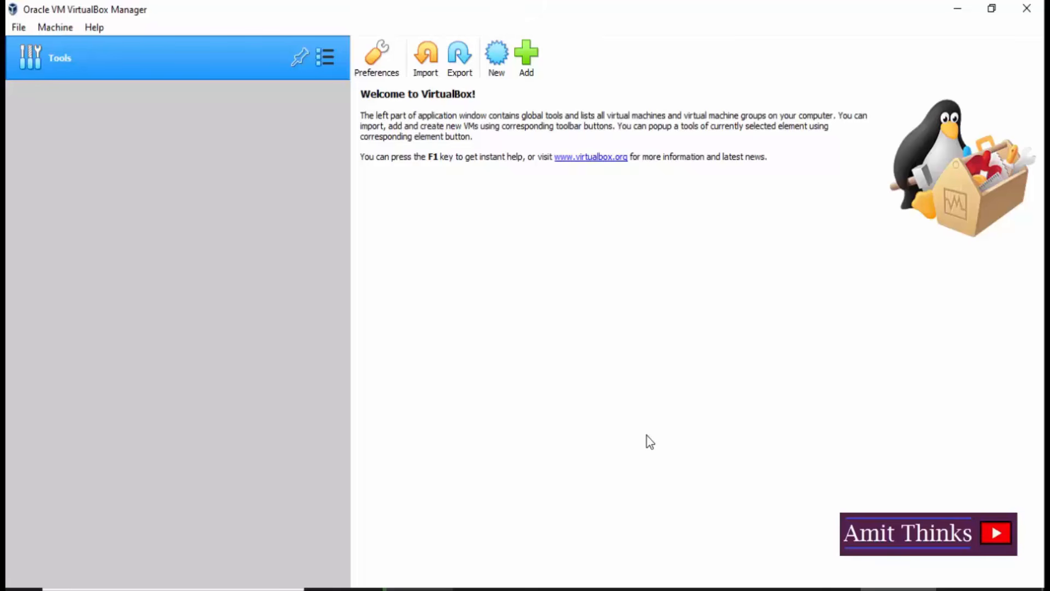
Start creating a new virtual machine with type Linux and version Fedora (64-bit)
click(497, 71)
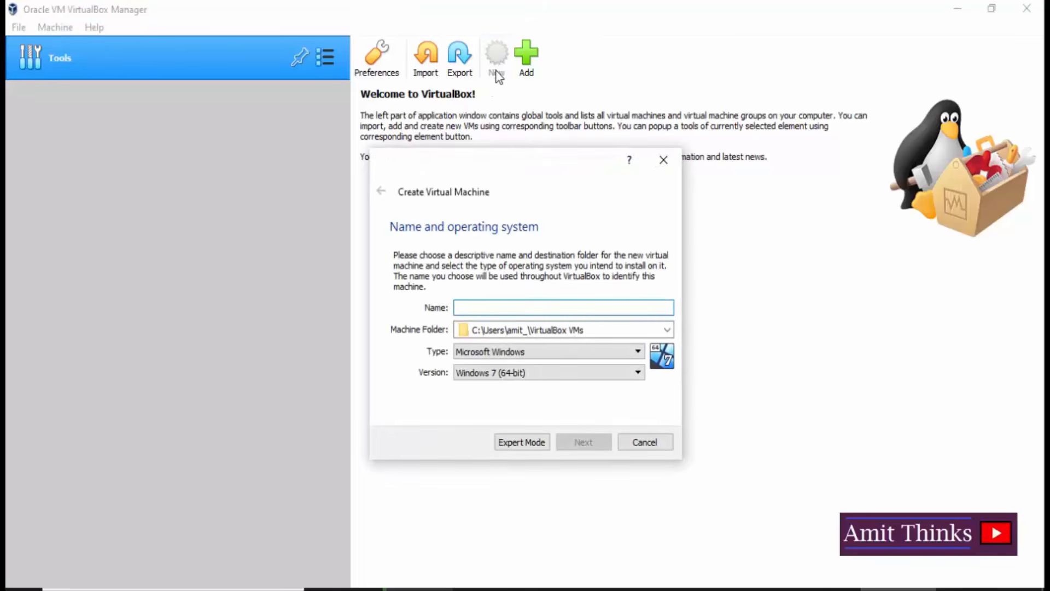
click(506, 352)
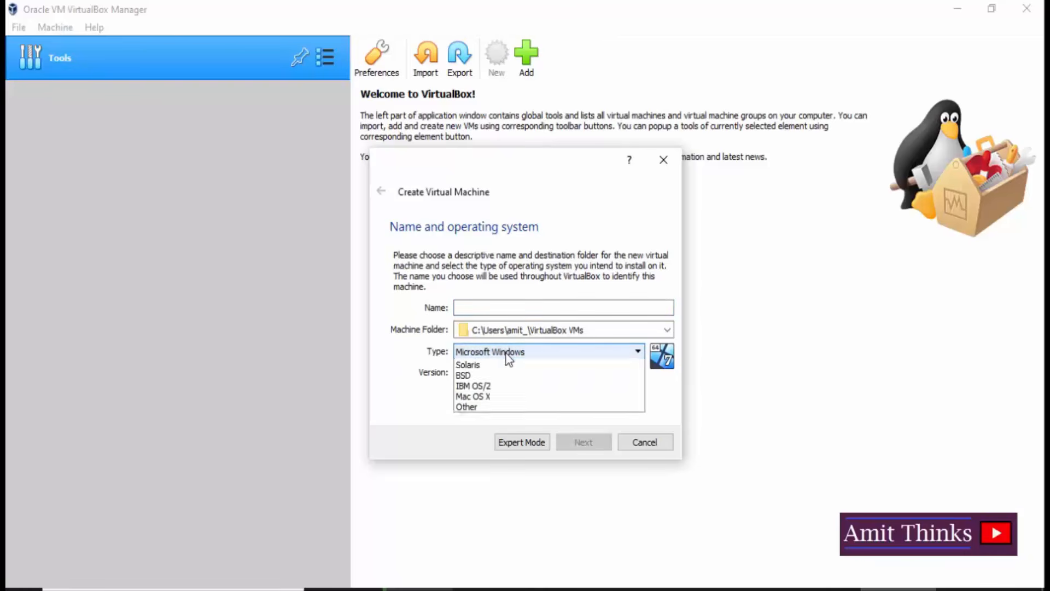
click(473, 376)
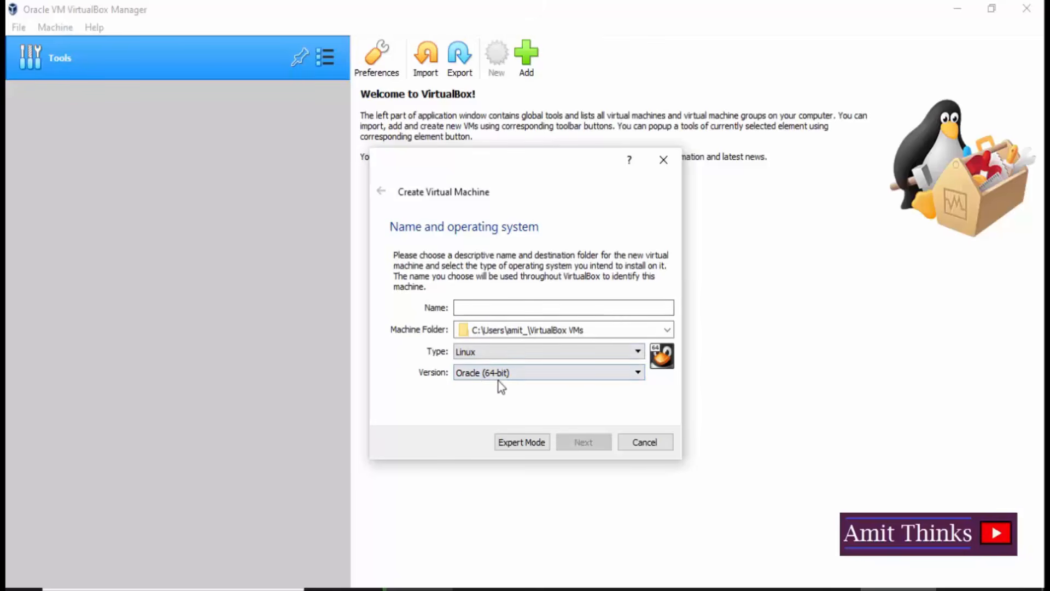
click(498, 378)
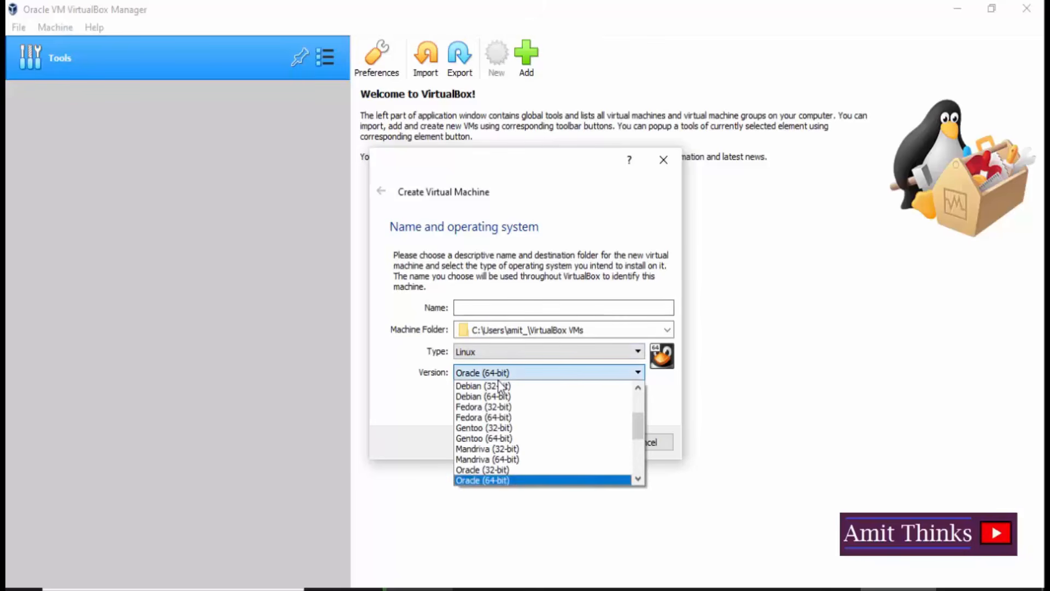
click(557, 418)
Name the virtual machine Fedora2020, keep the default machine folder and accept the recommended 1024 MB of memory
click(518, 313)
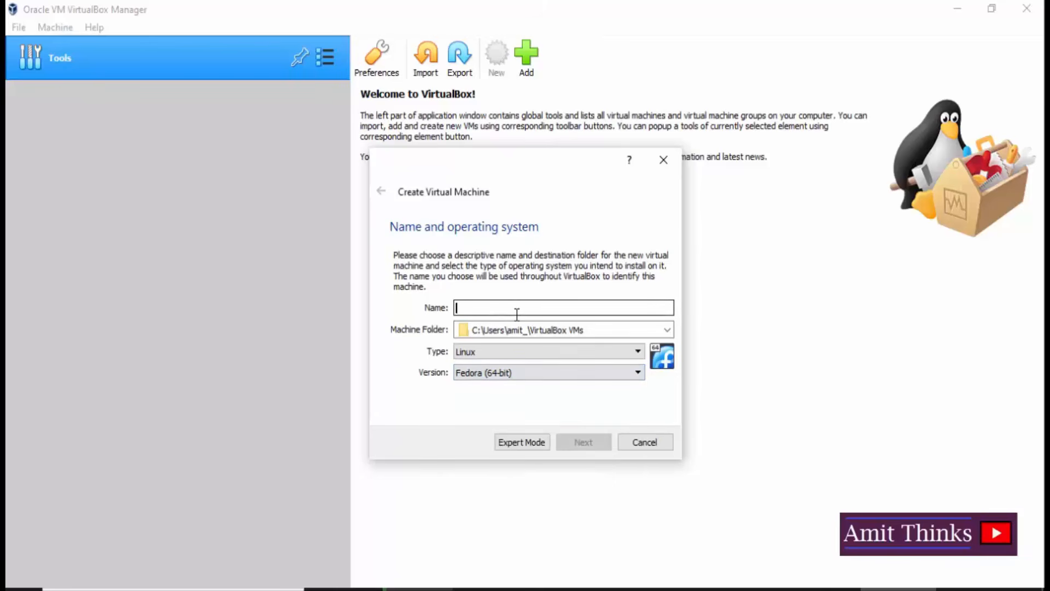
text(Fedora201)
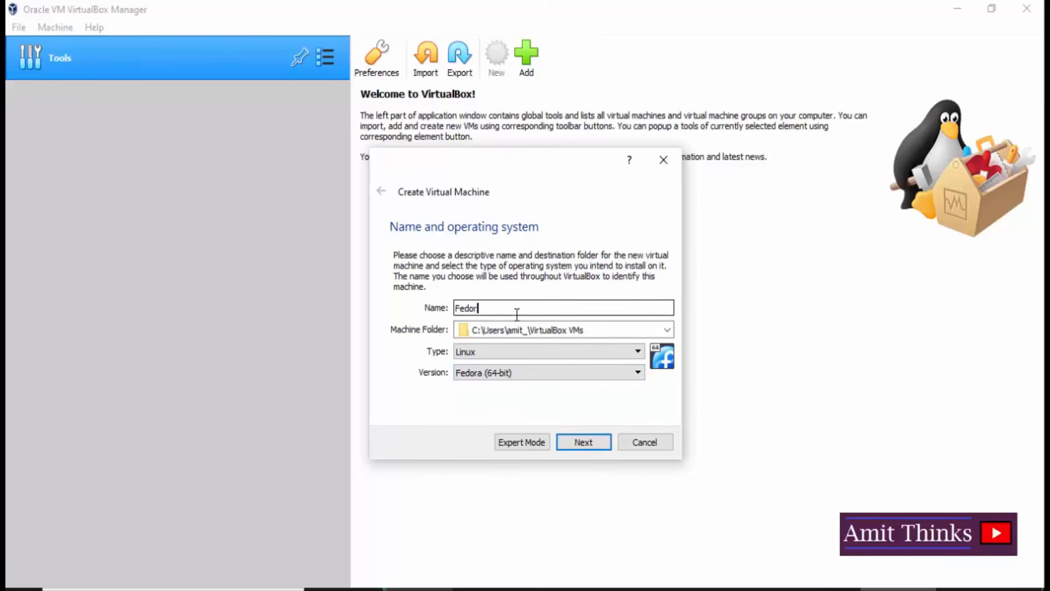
key(BackSpace)
key(BackSpace)
text(020)
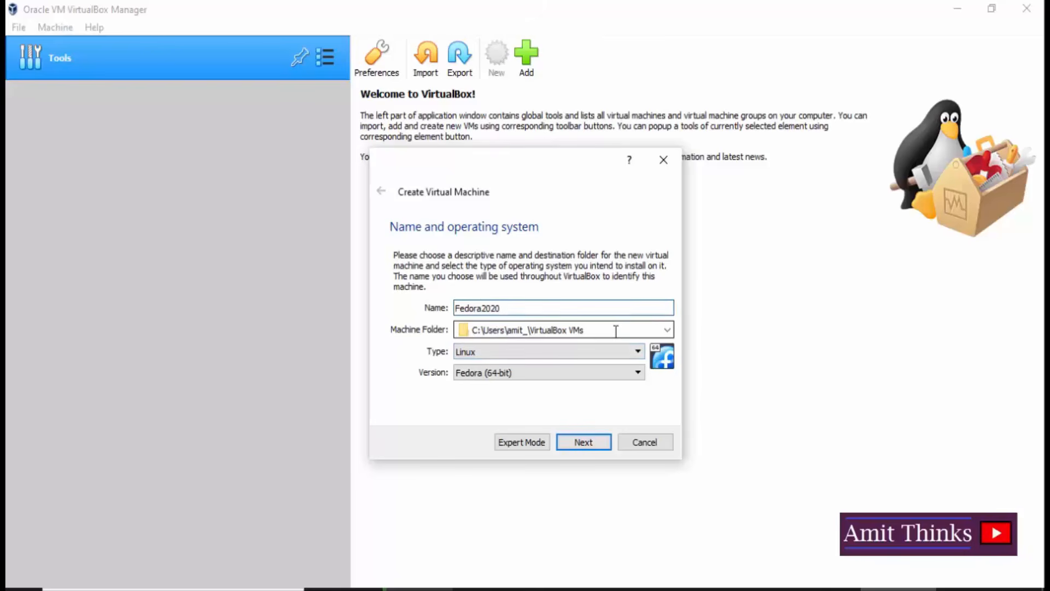
click(596, 330)
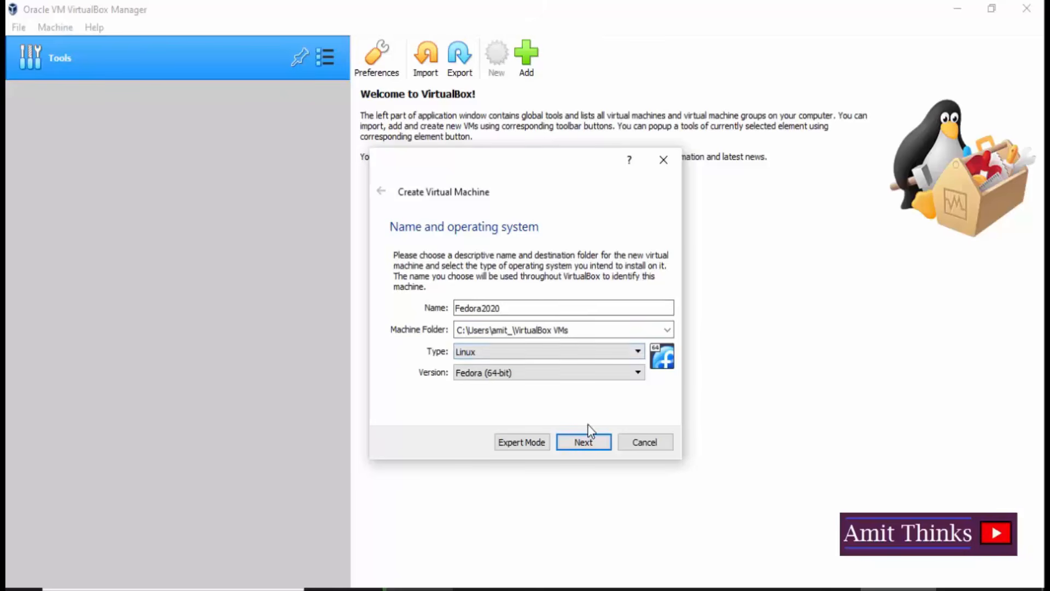
click(582, 441)
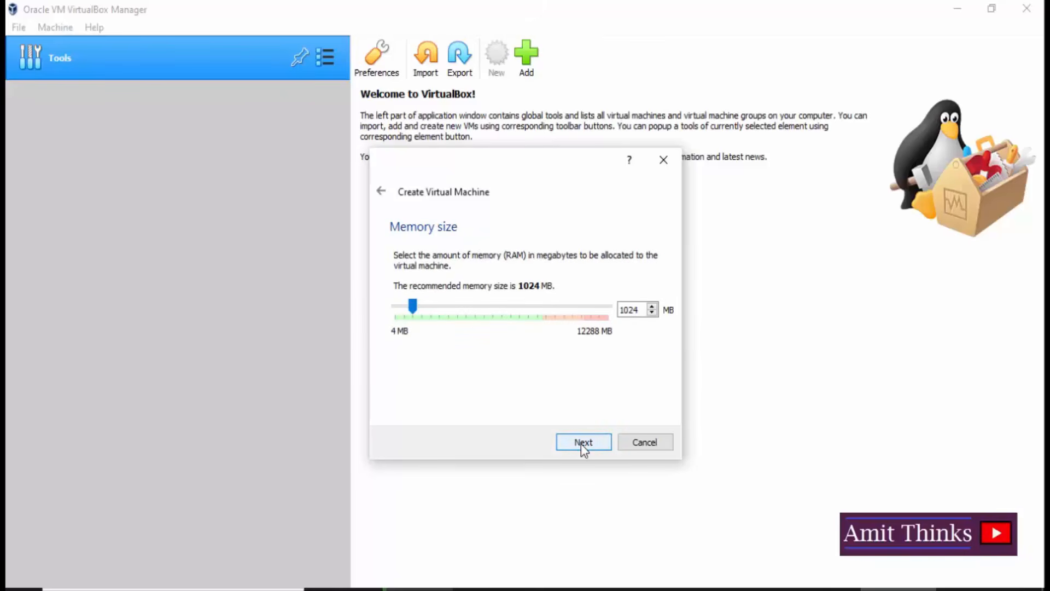
click(582, 442)
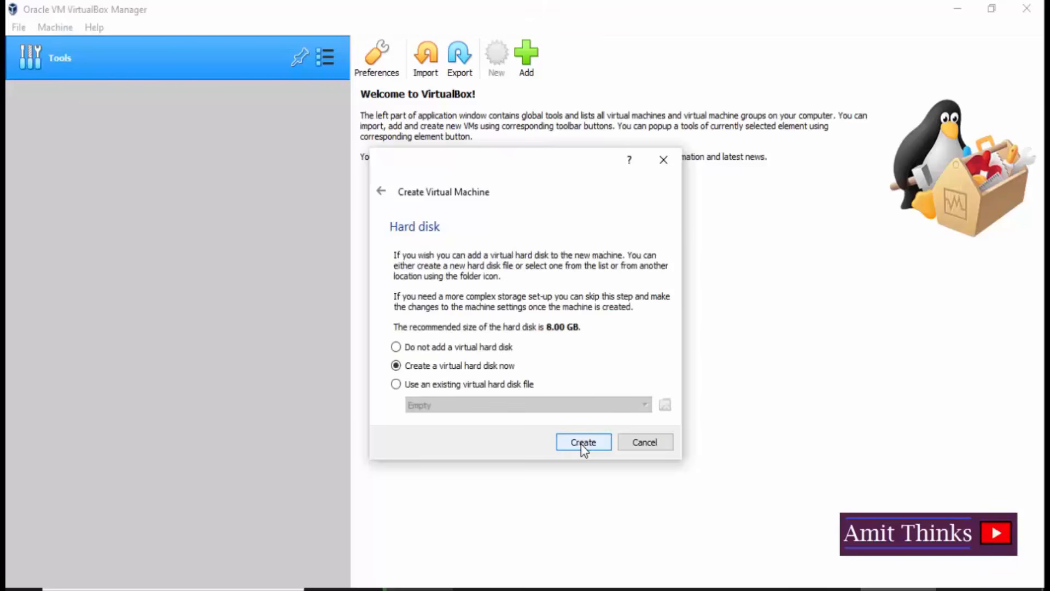
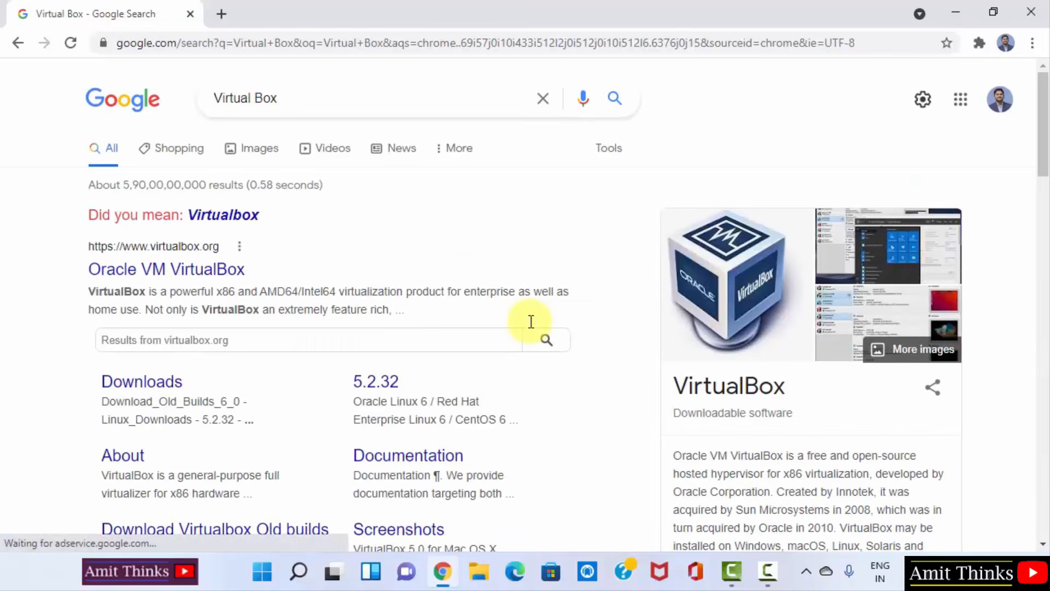
Open the Oracle VM VirtualBox website from the search results and go to its Downloads page with the 6.1.28 platform packages
click(194, 282)
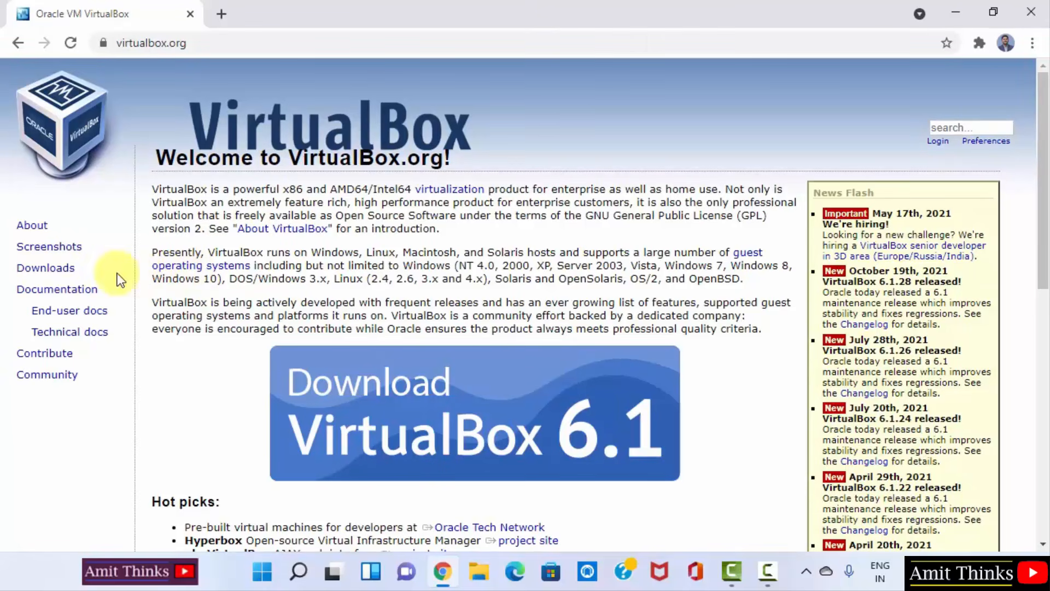
click(63, 277)
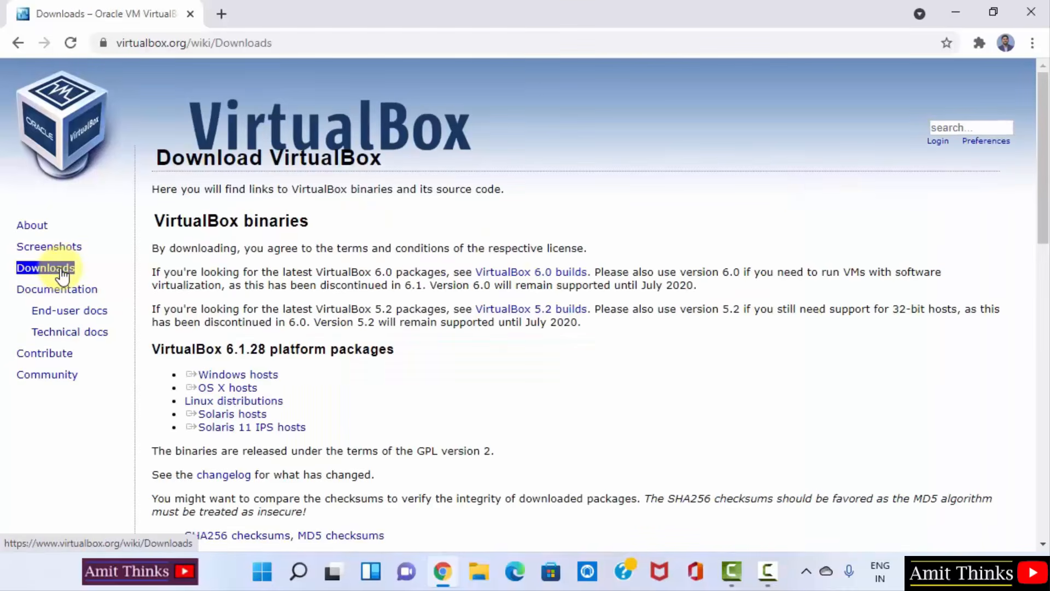
click(368, 38)
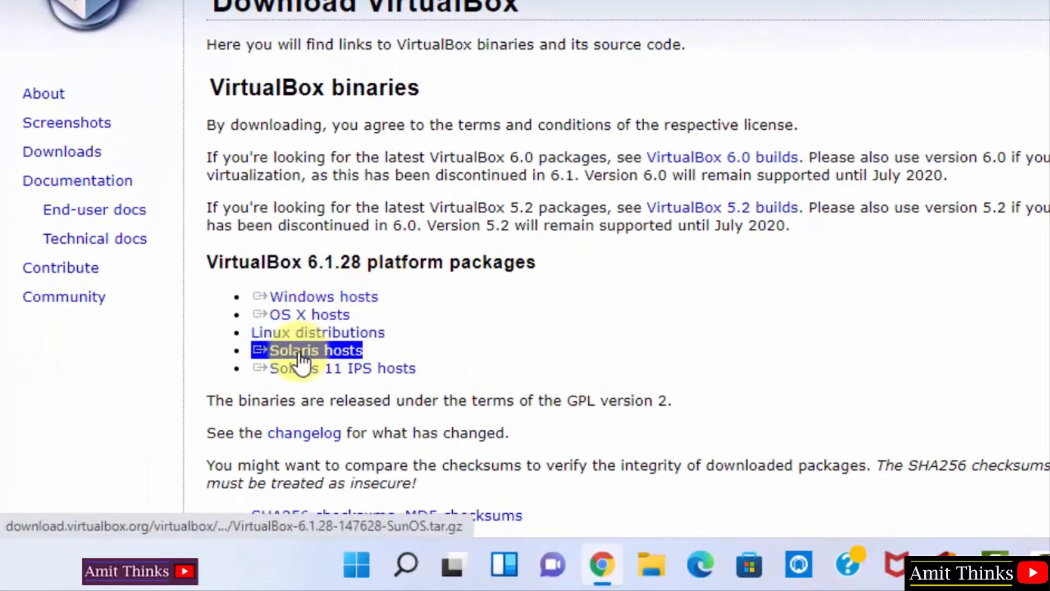
Download the VirtualBox 6.1.28 package for Windows hosts, launch its installer and minimize the browser window
click(362, 302)
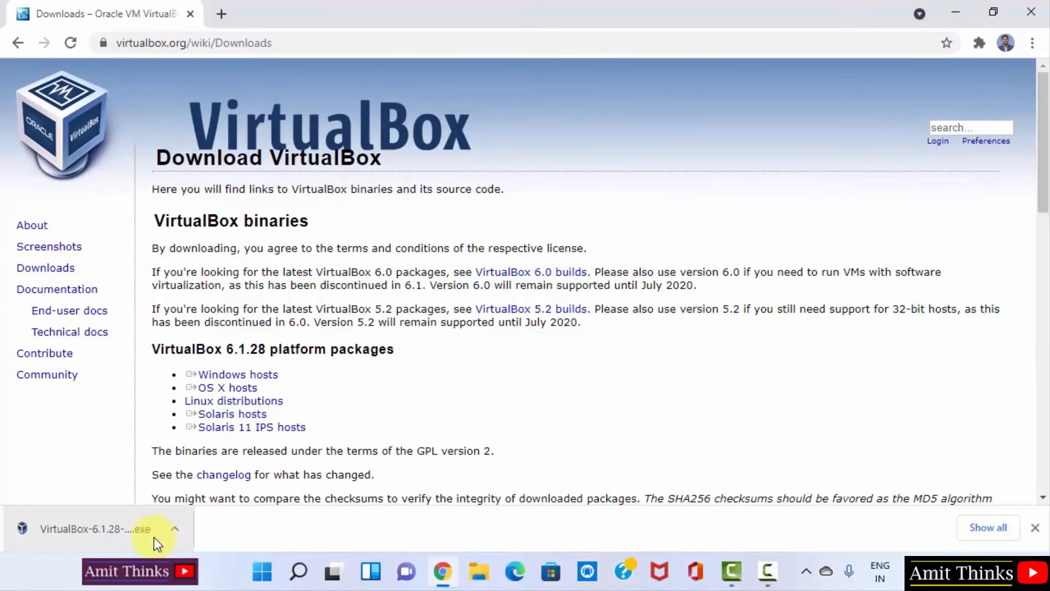
click(121, 538)
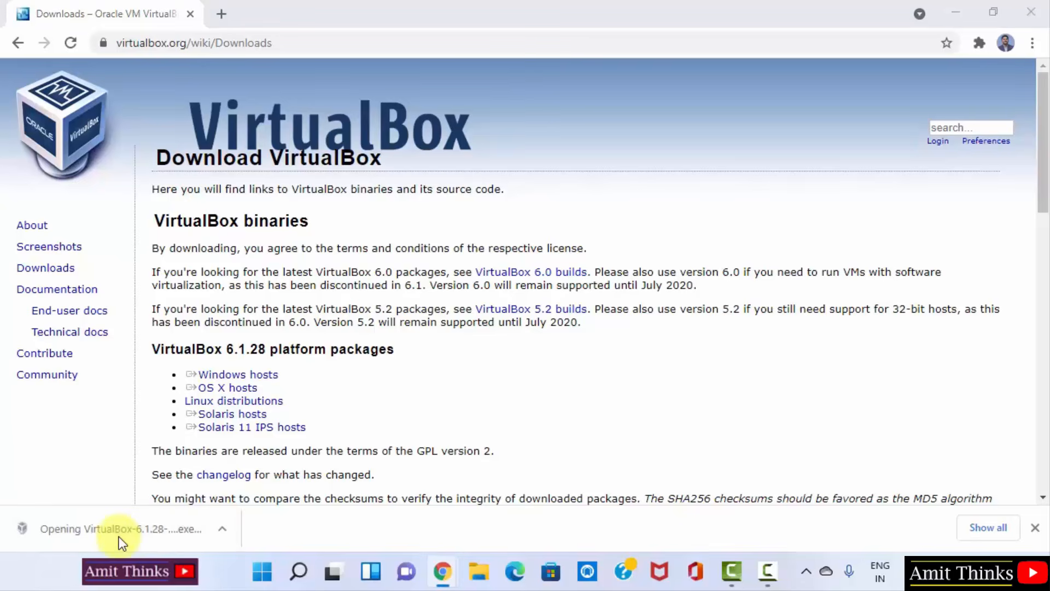
click(950, 22)
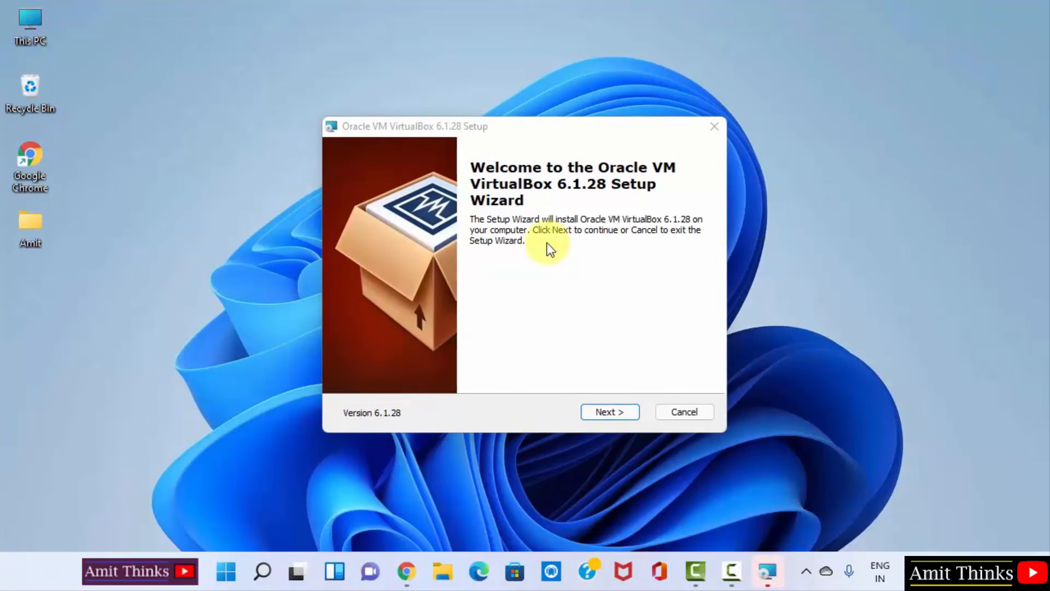
Go through the VirtualBox 6.1.28 setup with the default features, location and shortcut options, and agree to the network interface reset
click(619, 407)
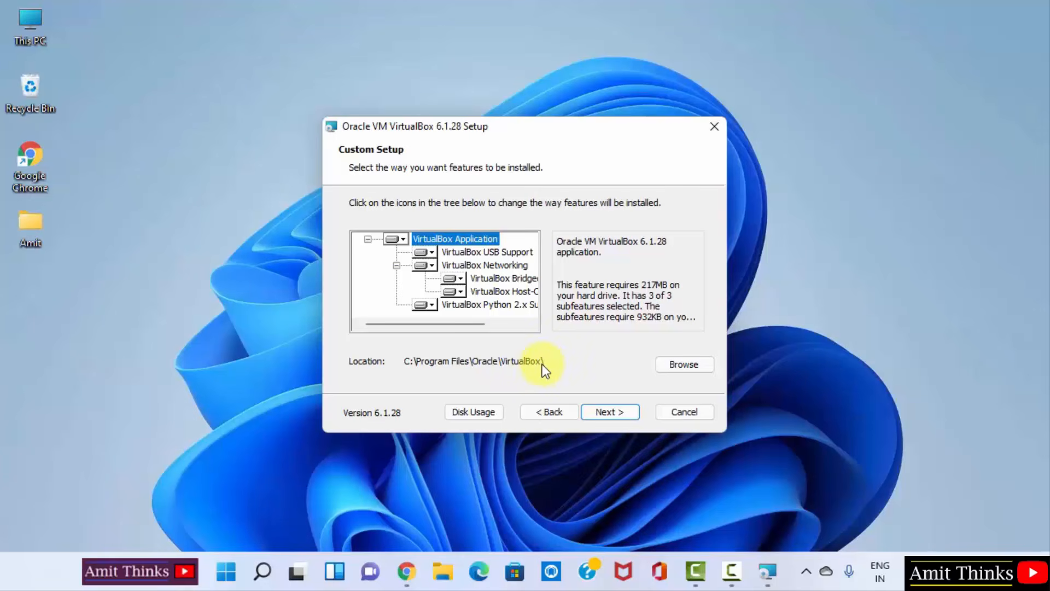
click(611, 412)
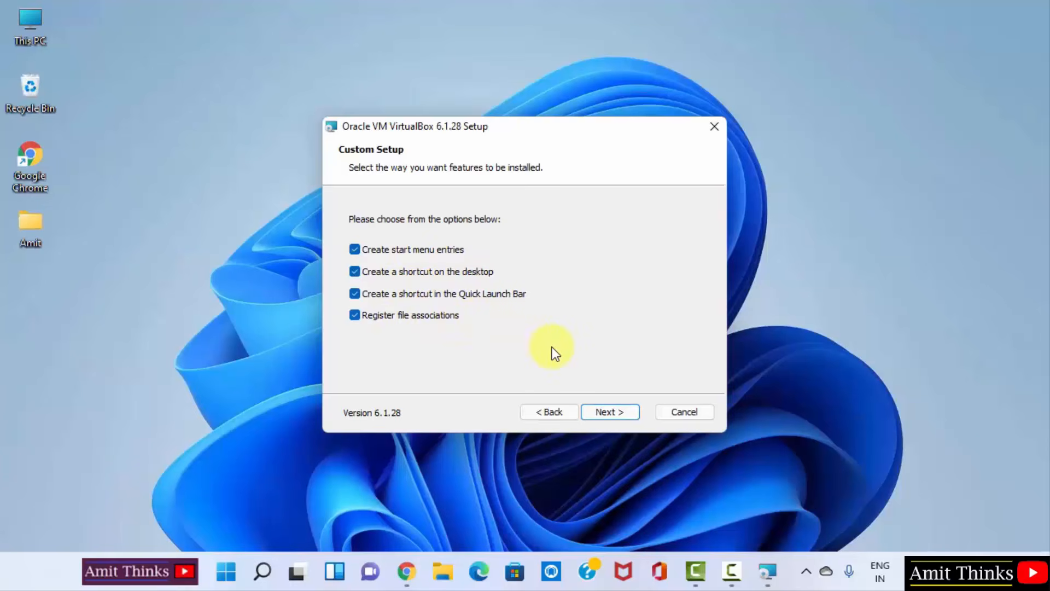
click(619, 411)
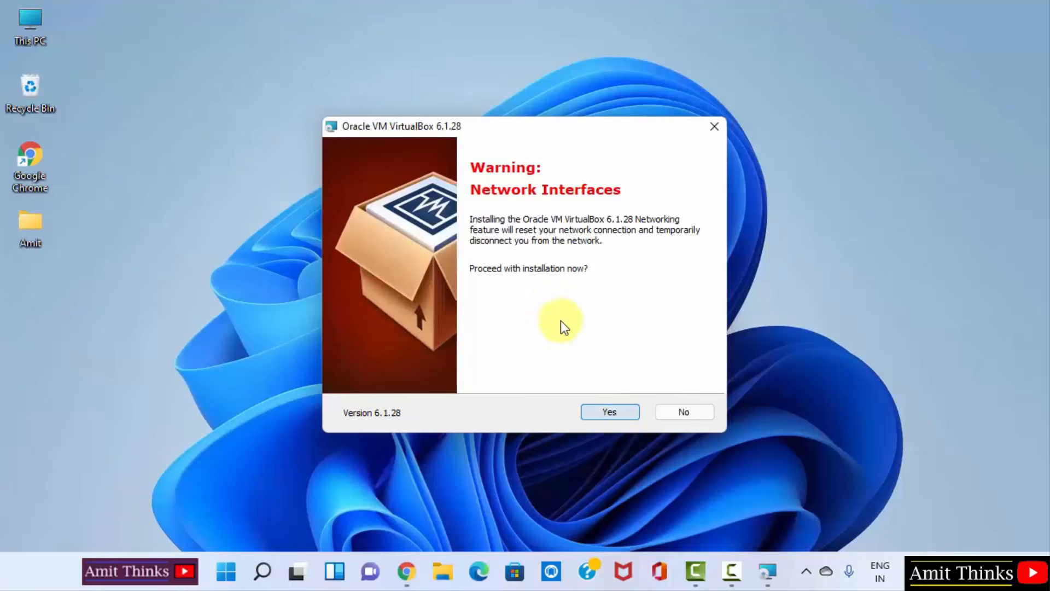
click(606, 411)
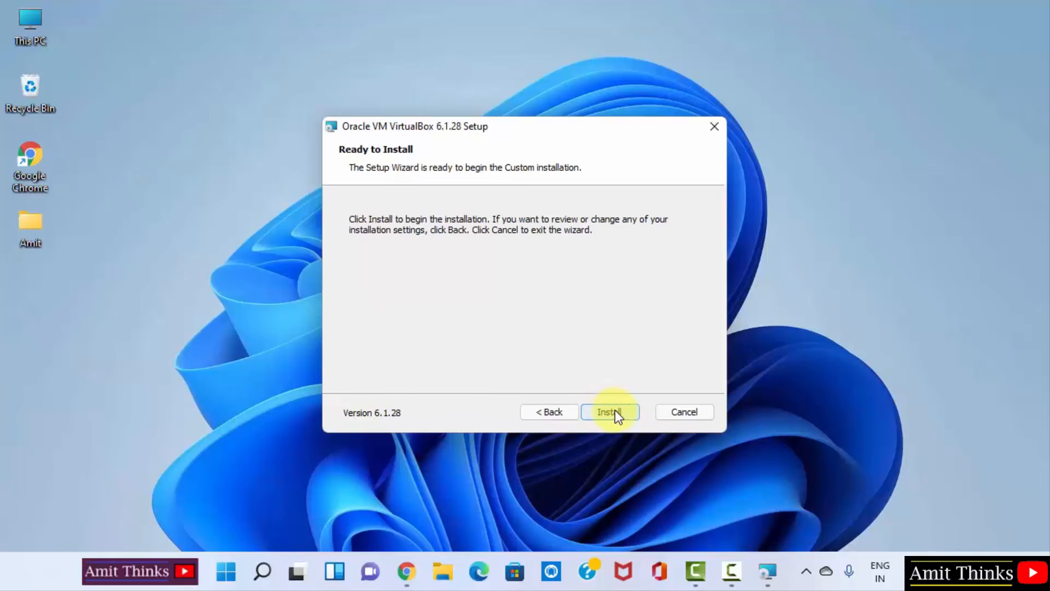
Install VirtualBox 6.1.28 together with the Oracle Corporation device software and finish the setup wizard
click(614, 411)
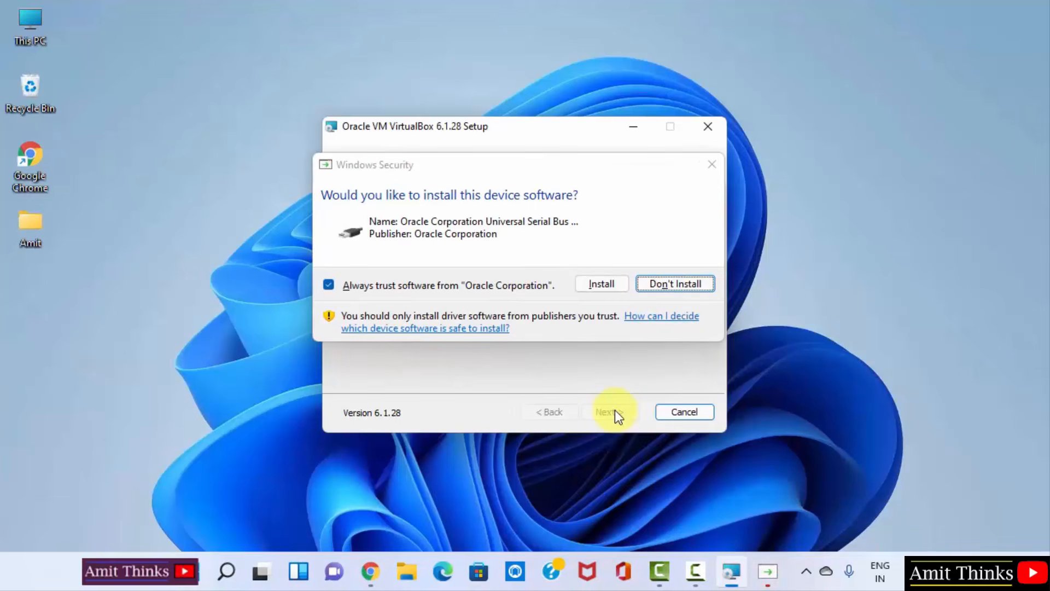
click(603, 284)
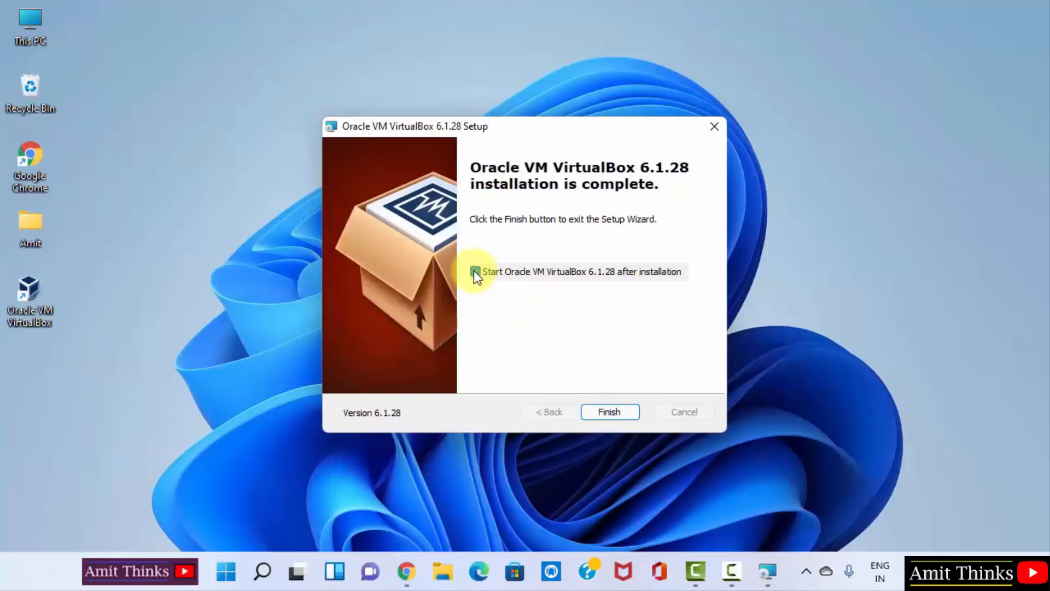
click(603, 411)
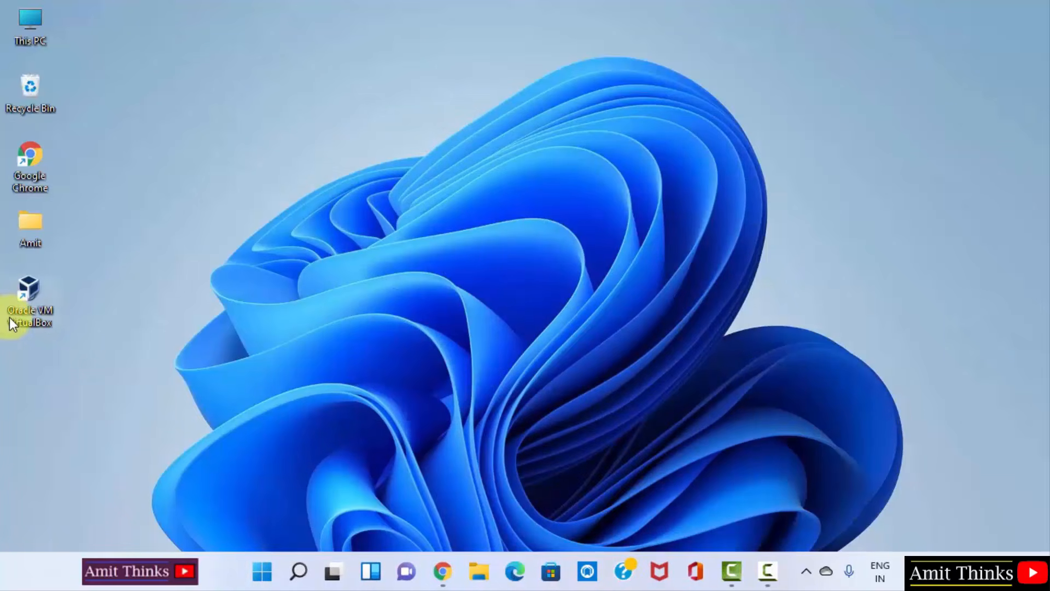
Search Windows for "oracle vm", open Oracle VM VirtualBox and enlarge its Manager window
click(268, 572)
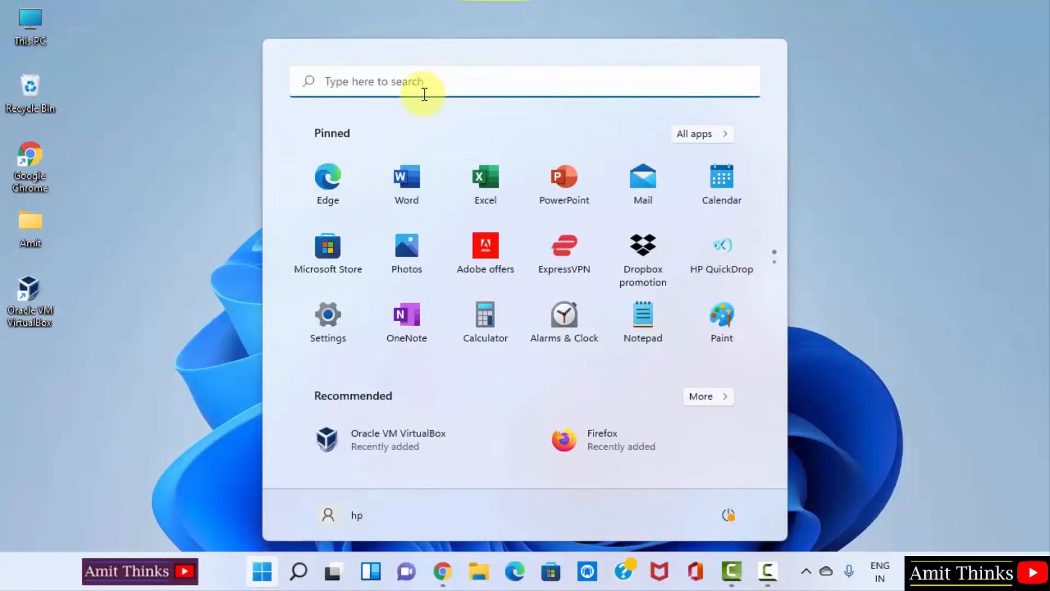
text(oracle vm)
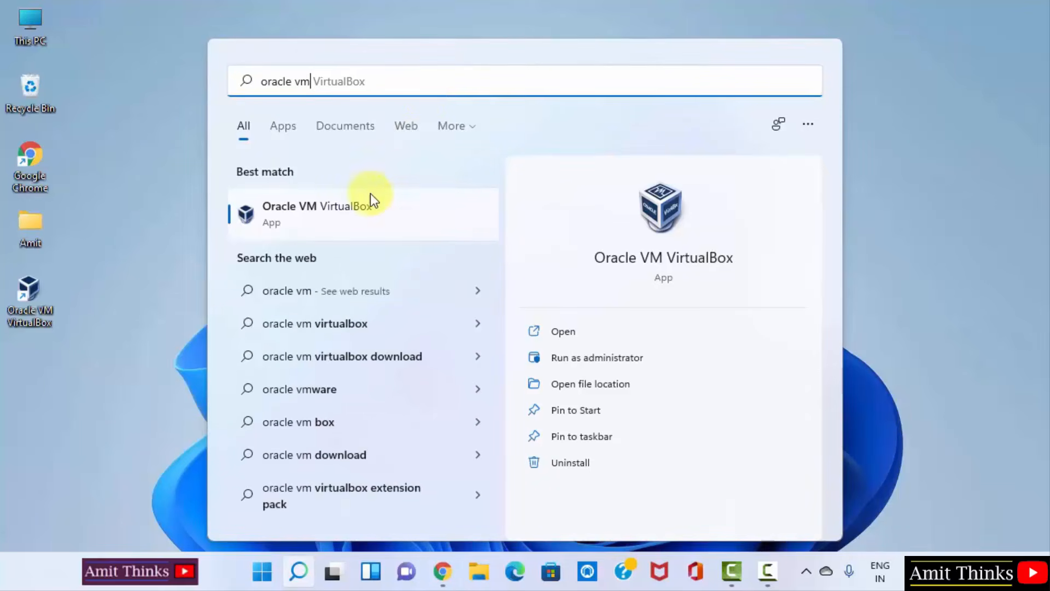
click(577, 331)
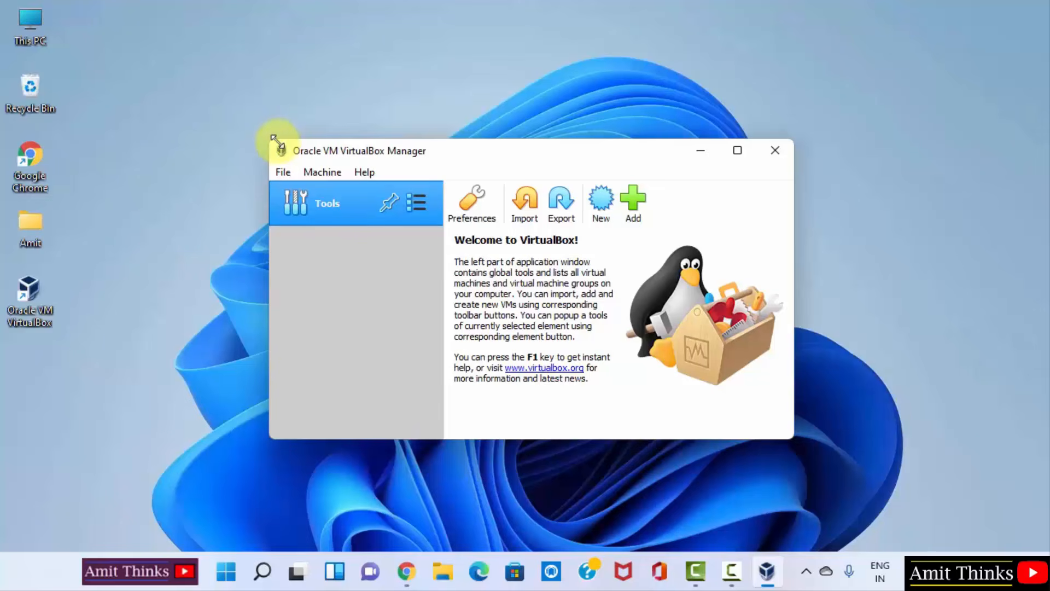
drag(273, 140, 223, 39)
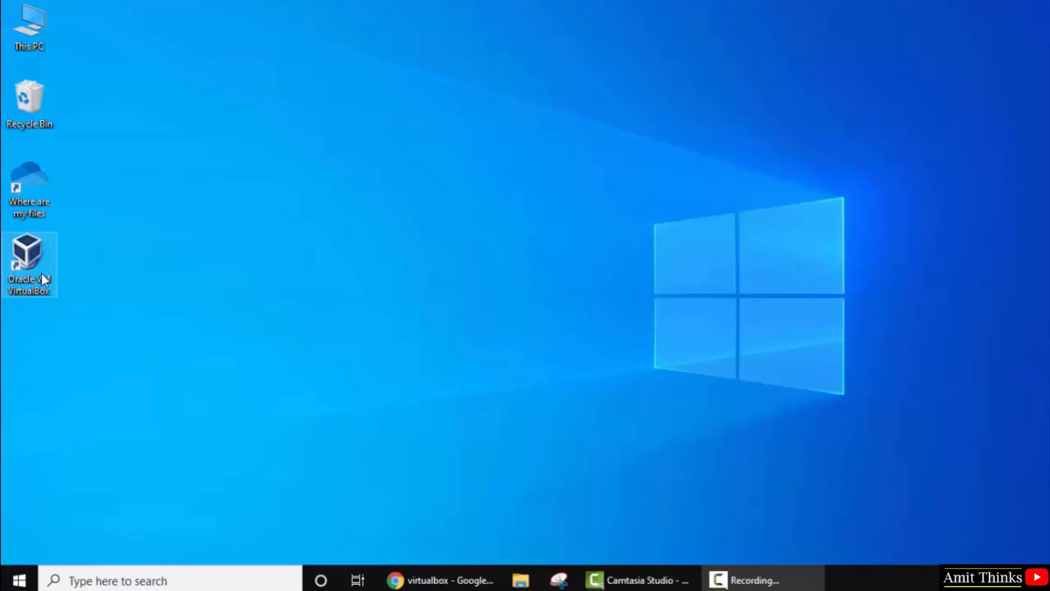
Start downloading Ubuntu Desktop 20.04 LTS from the Ubuntu website in the browser and pause the download
click(469, 583)
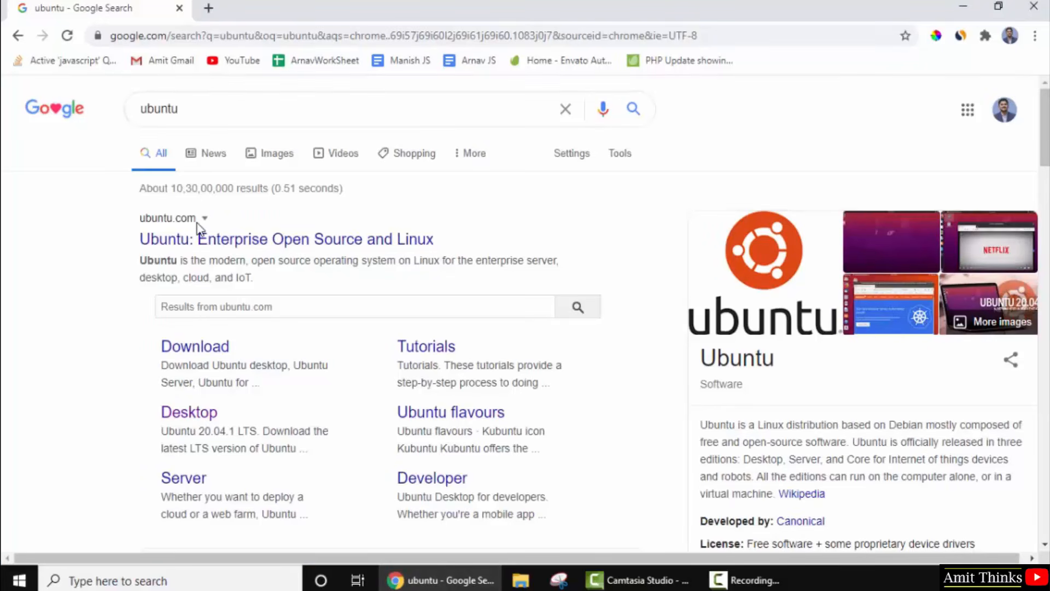
click(241, 239)
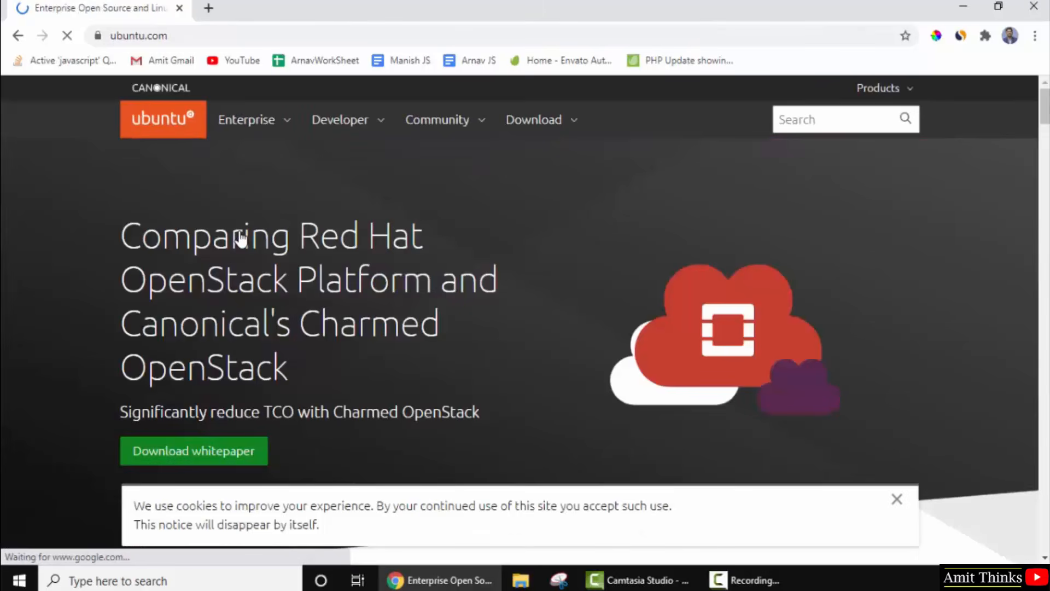
click(573, 129)
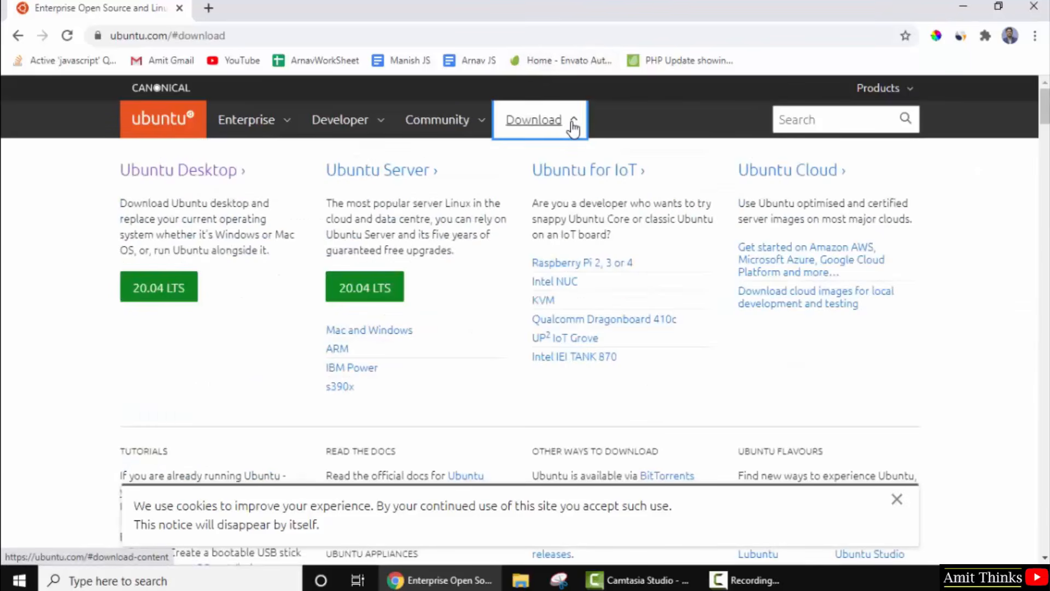
click(176, 297)
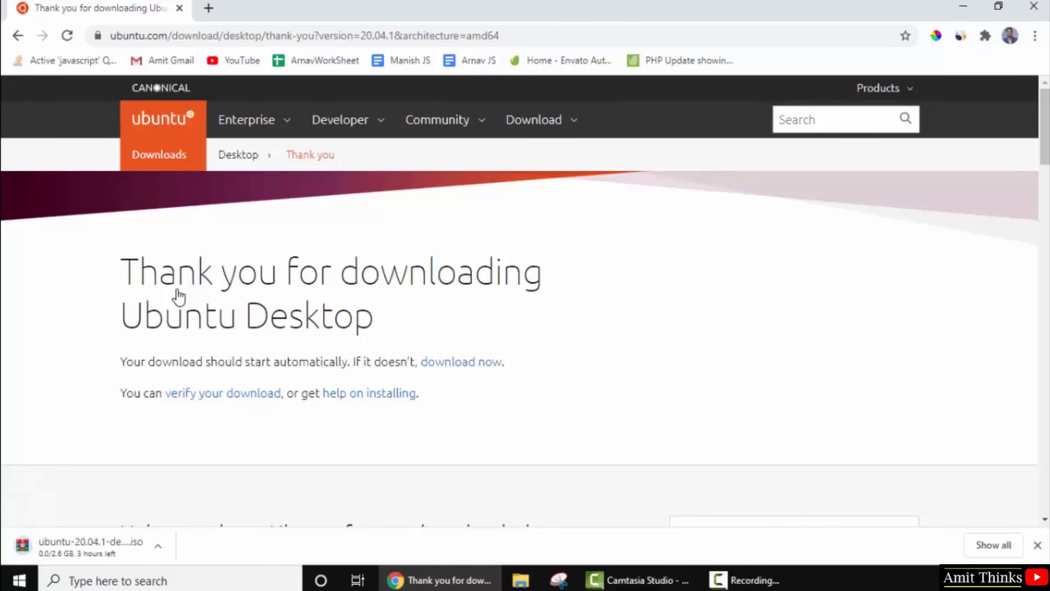
click(161, 546)
click(218, 476)
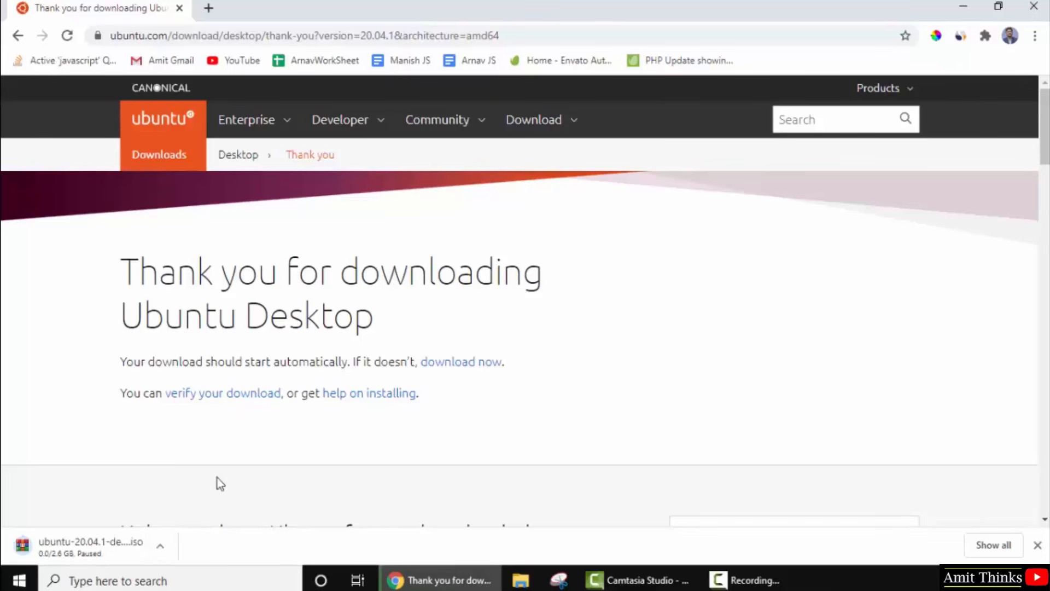
Locate ubuntu-20.04.1-desktop-amd64.iso in the Downloads folder, then minimize File Explorer and the browser
click(520, 581)
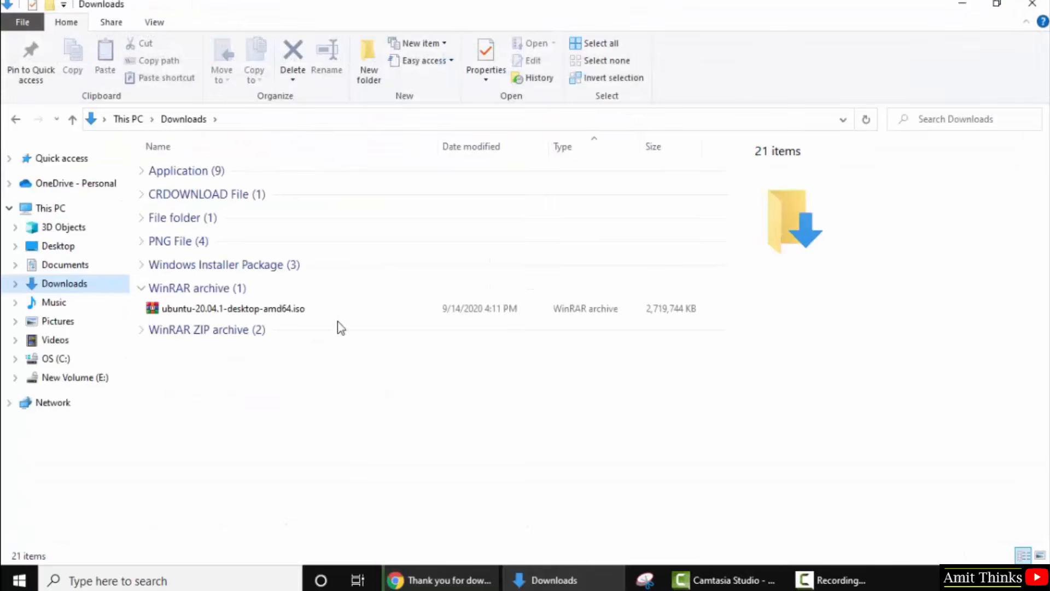
click(310, 311)
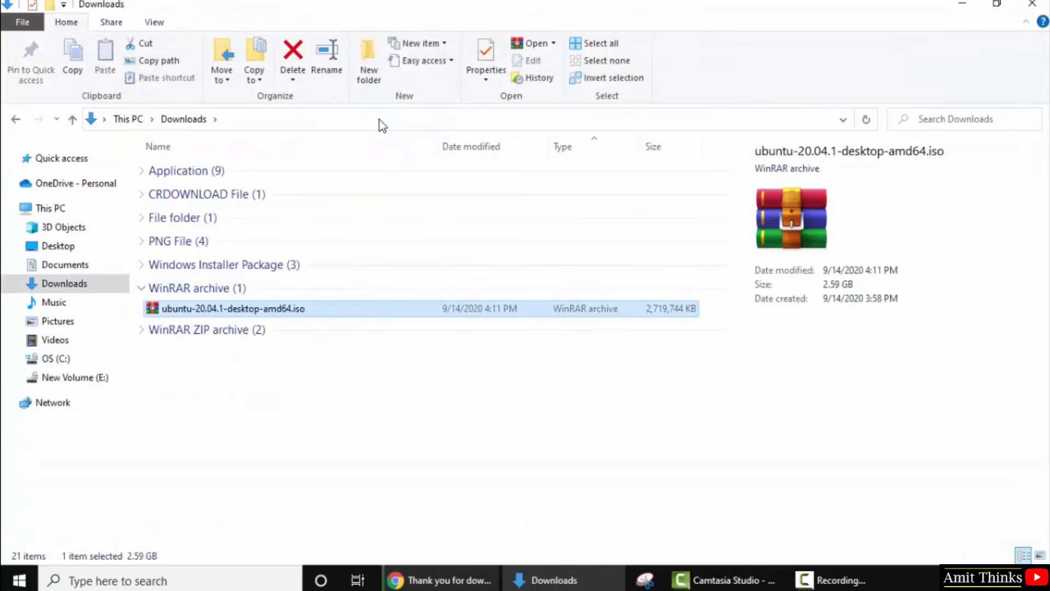
click(380, 120)
click(379, 120)
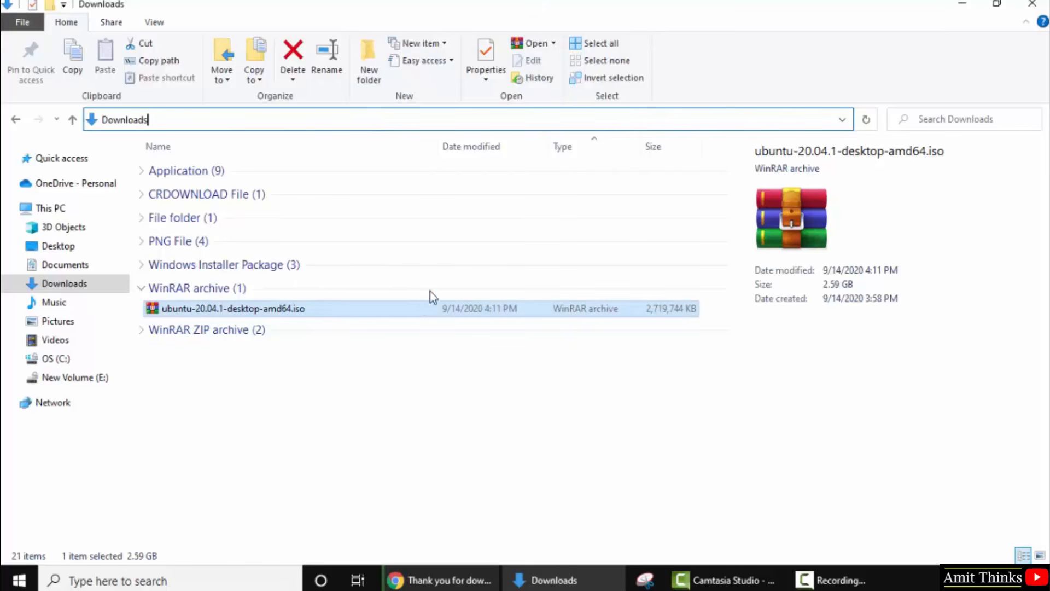
click(963, 5)
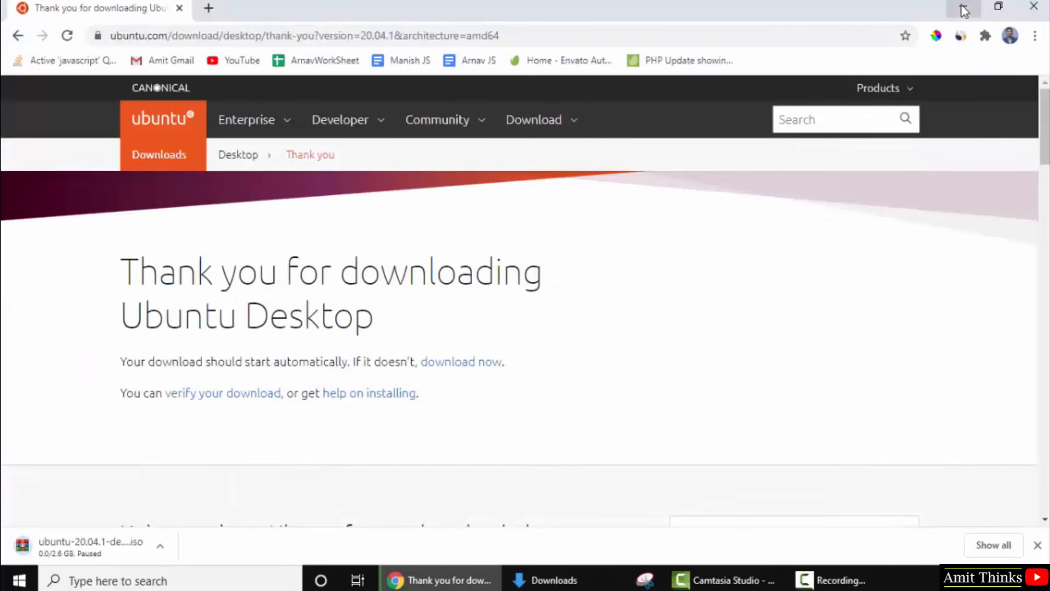
click(964, 7)
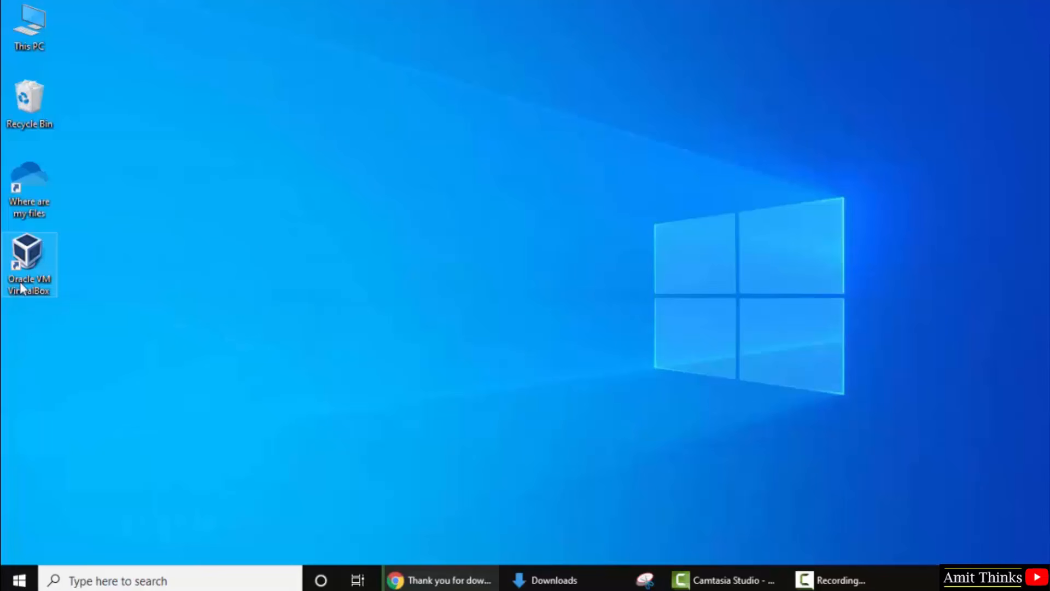
Open Oracle VM VirtualBox and start a new virtual machine named Ubuntu 20.04 with type Linux and version Ubuntu (64-bit)
click(22, 287)
double_click(21, 287)
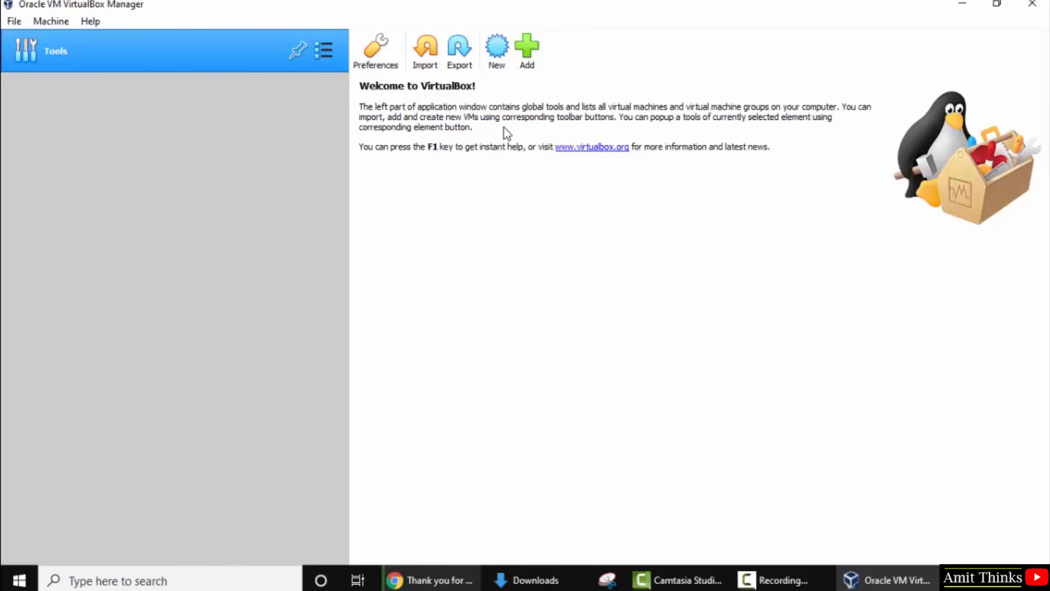
click(503, 67)
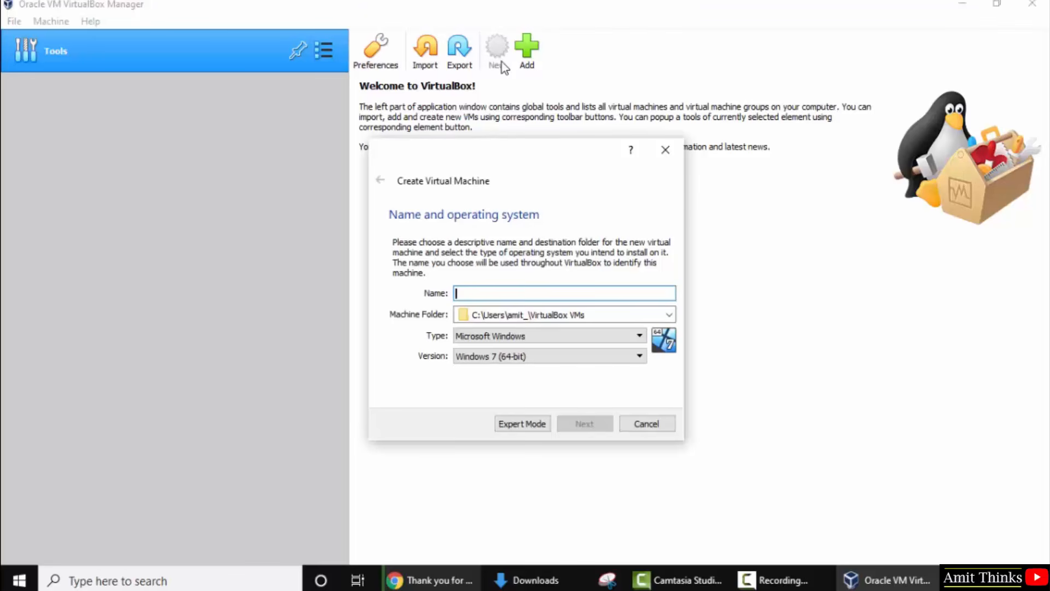
text(Ubuntu )
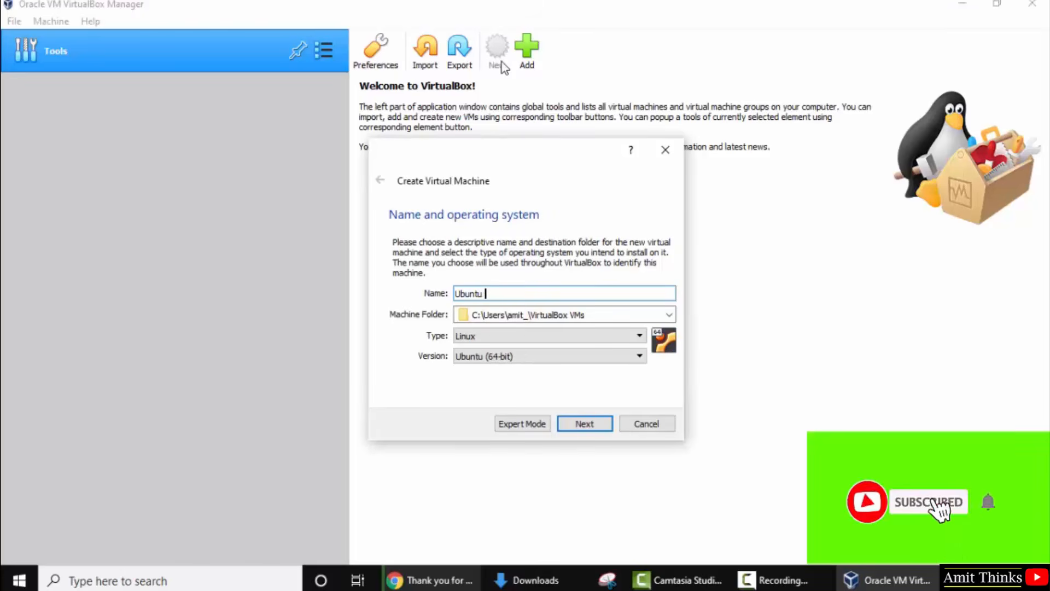
text(20.04.01)
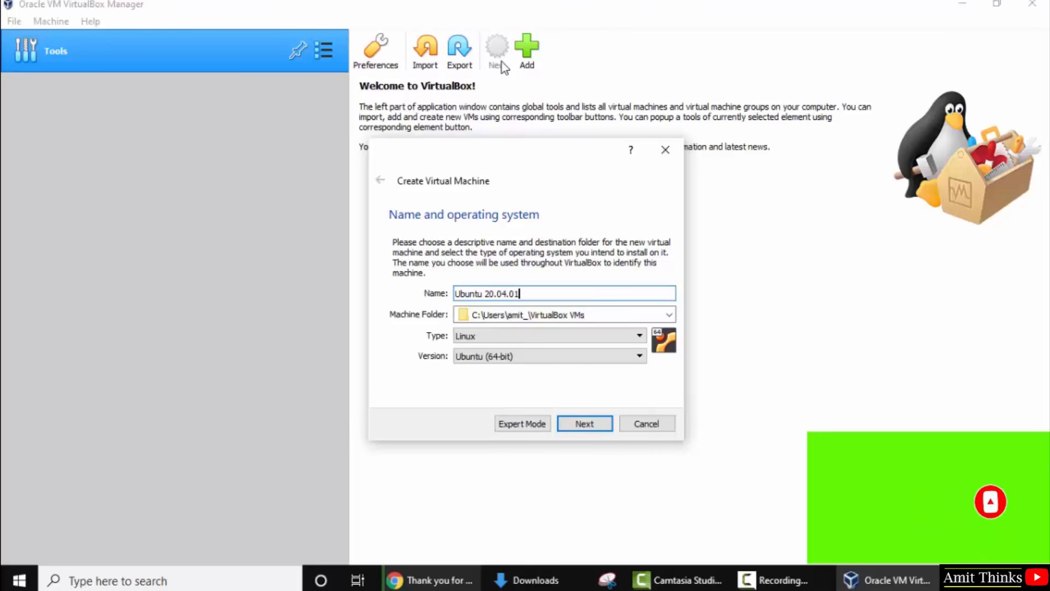
key(BackSpace)
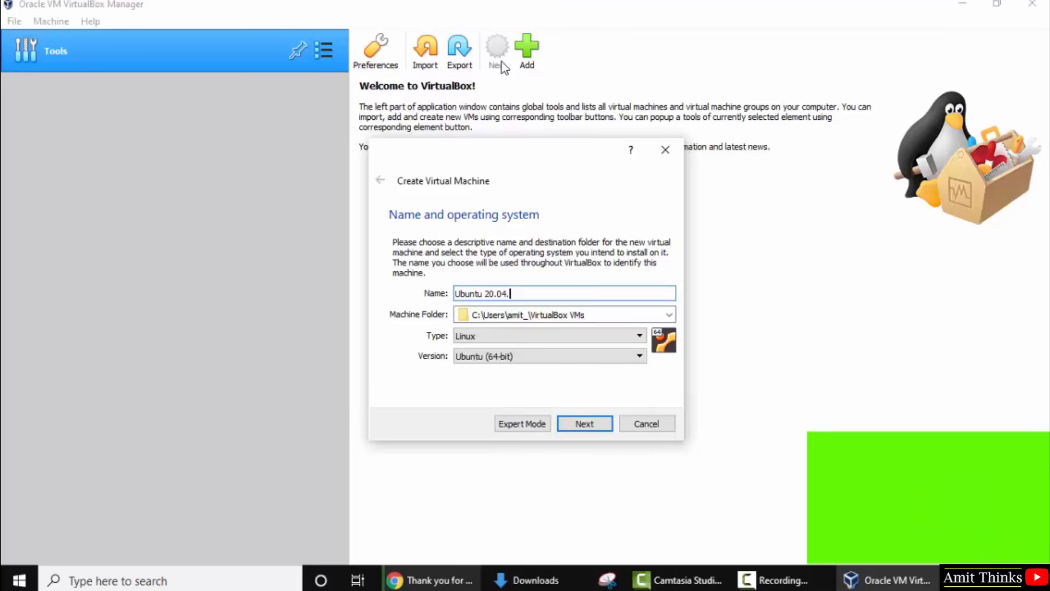
key(BackSpace)
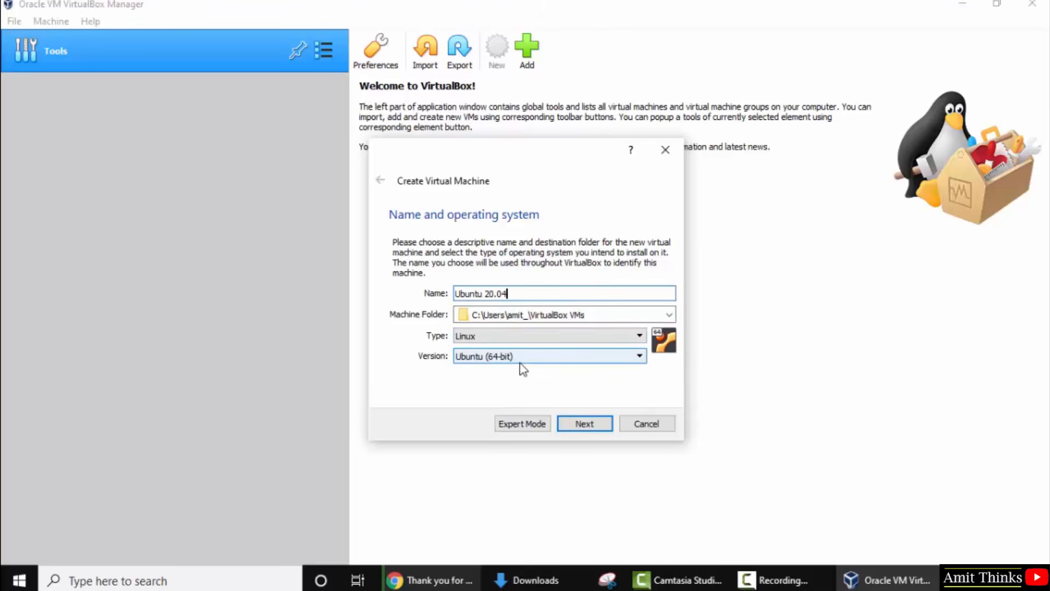
click(593, 424)
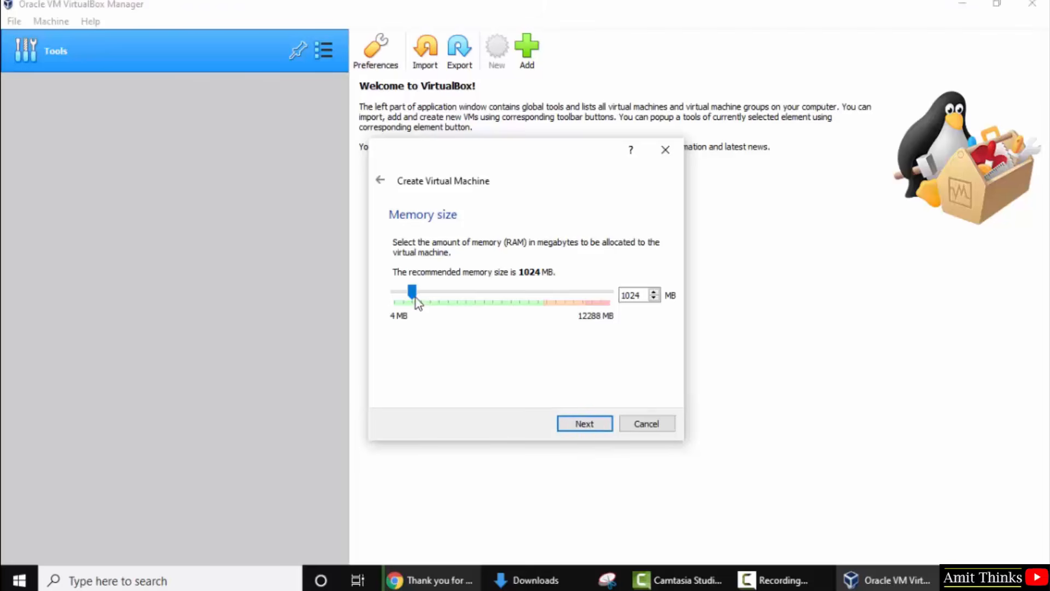
Allocate 10402 MB of memory to the virtual machine and choose to create a virtual hard disk now
drag(412, 294, 580, 296)
click(584, 424)
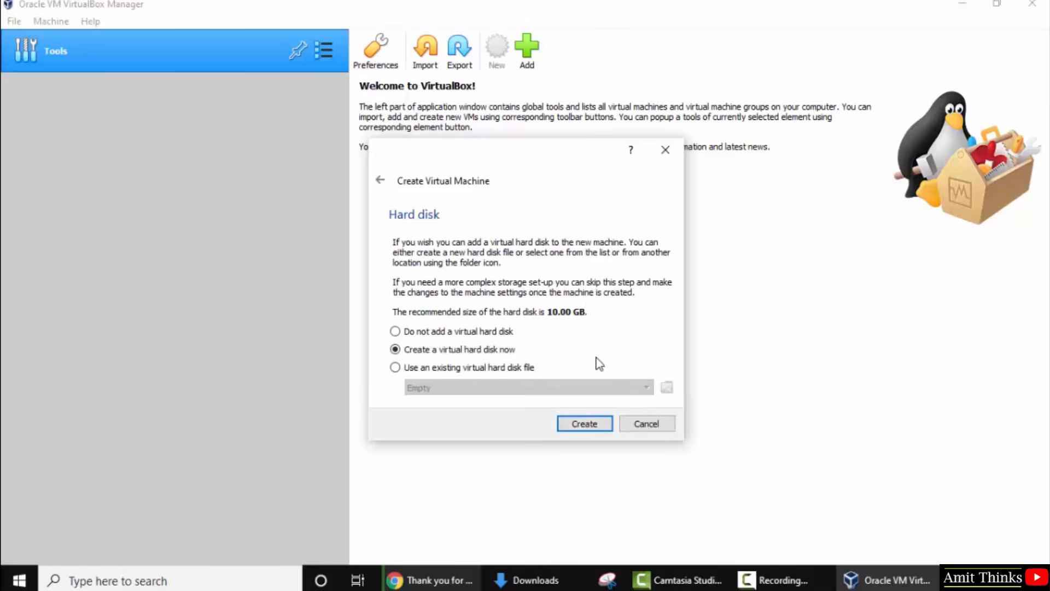
click(588, 425)
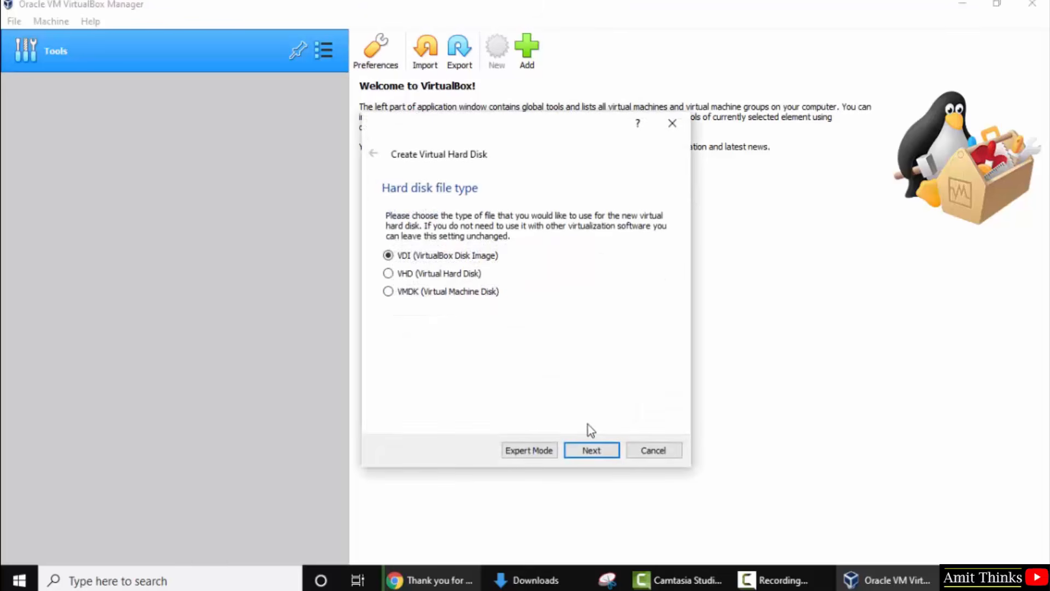
Create the virtual hard disk as a dynamically allocated VDI of 49.66 GB
click(596, 454)
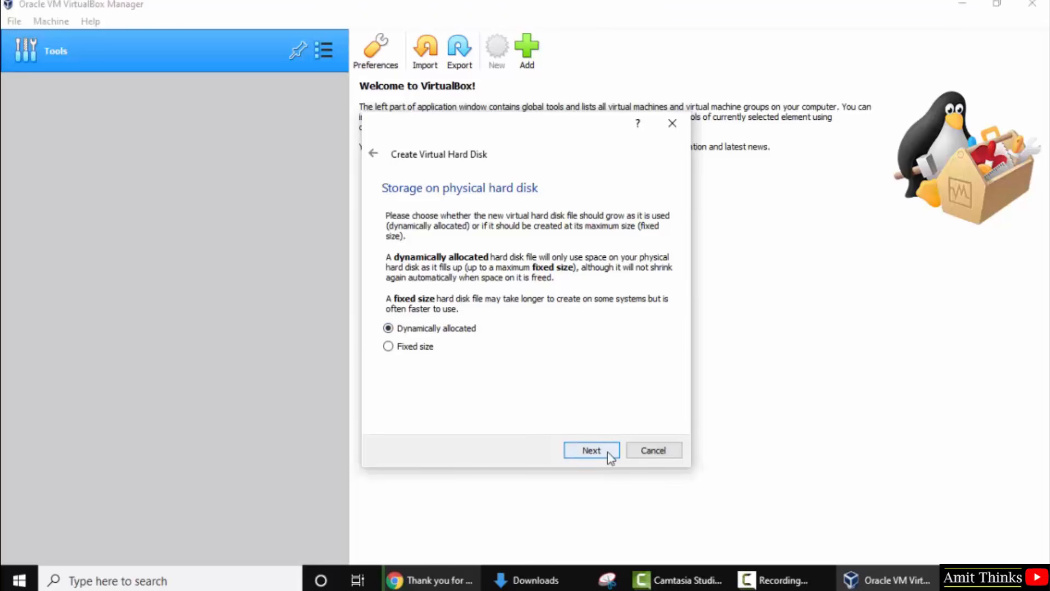
click(591, 450)
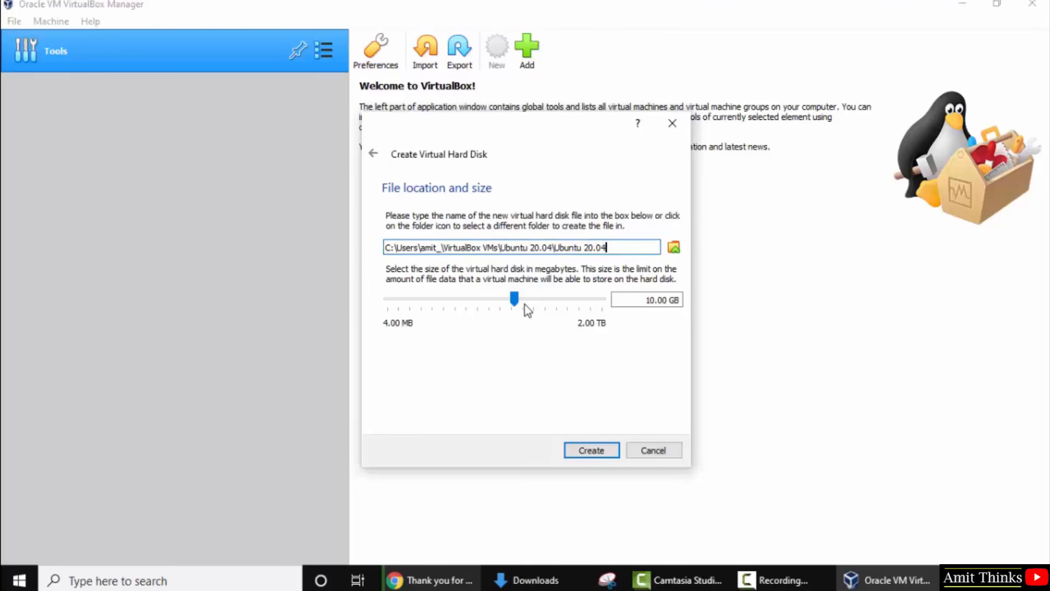
mouse_move(516, 302)
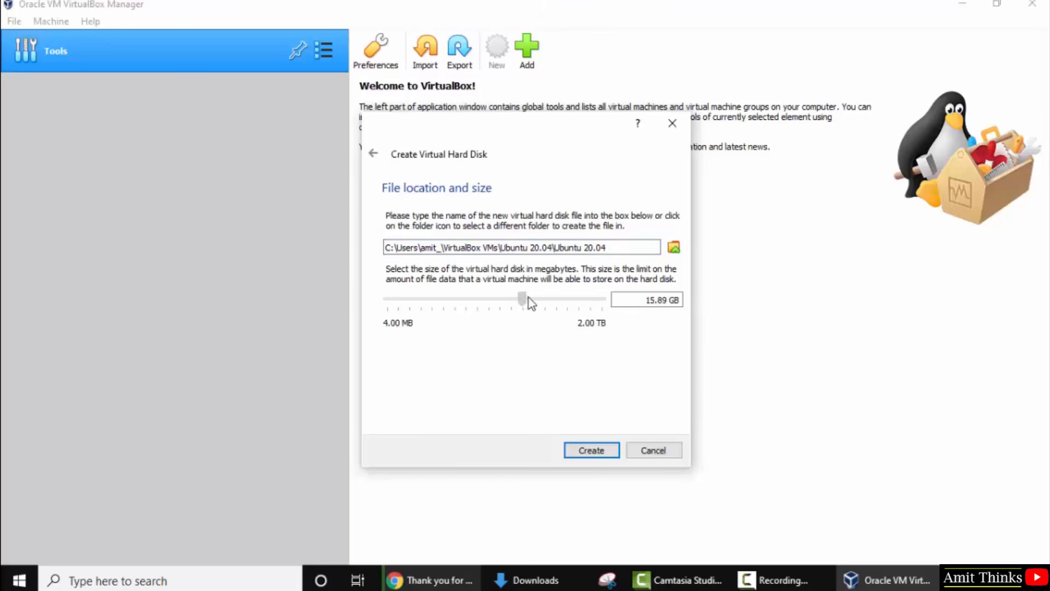
drag(528, 298, 543, 298)
click(590, 450)
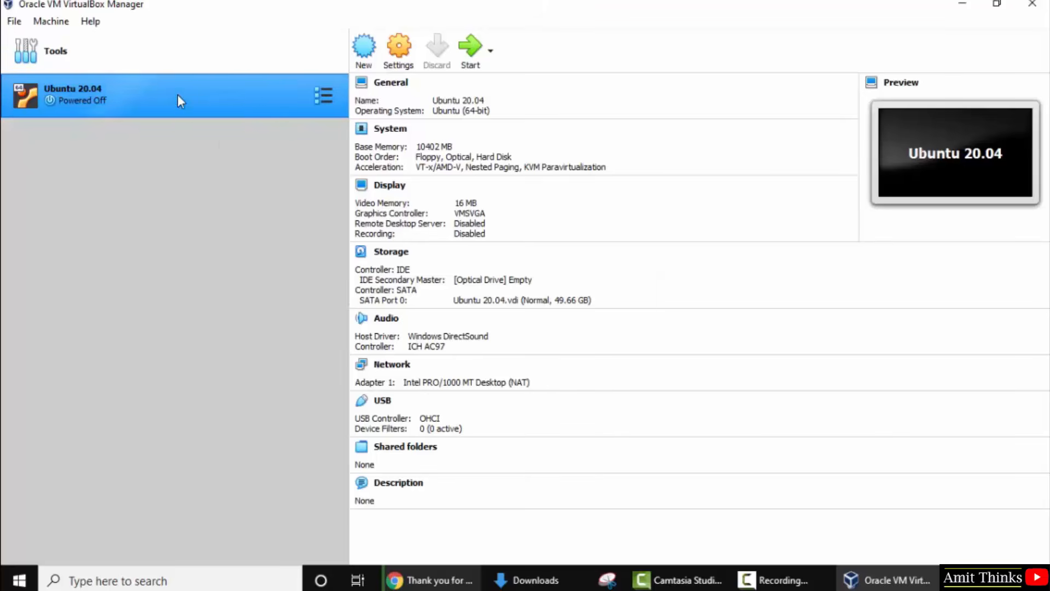
In the Ubuntu 20.04 machine's general settings, set both Shared Clipboard and Drag'n'Drop to Bidirectional
click(398, 62)
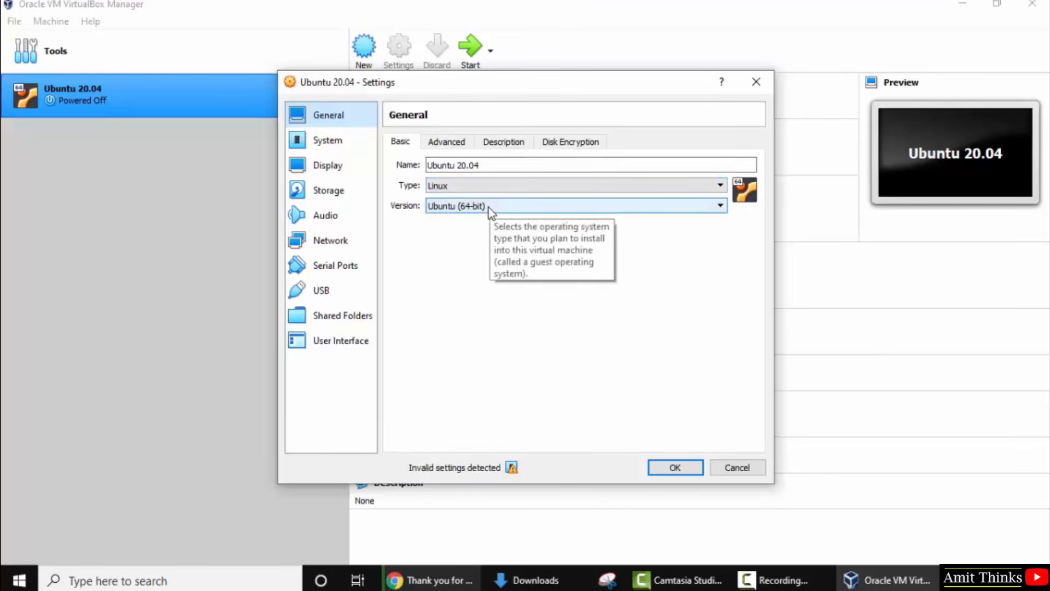
click(457, 141)
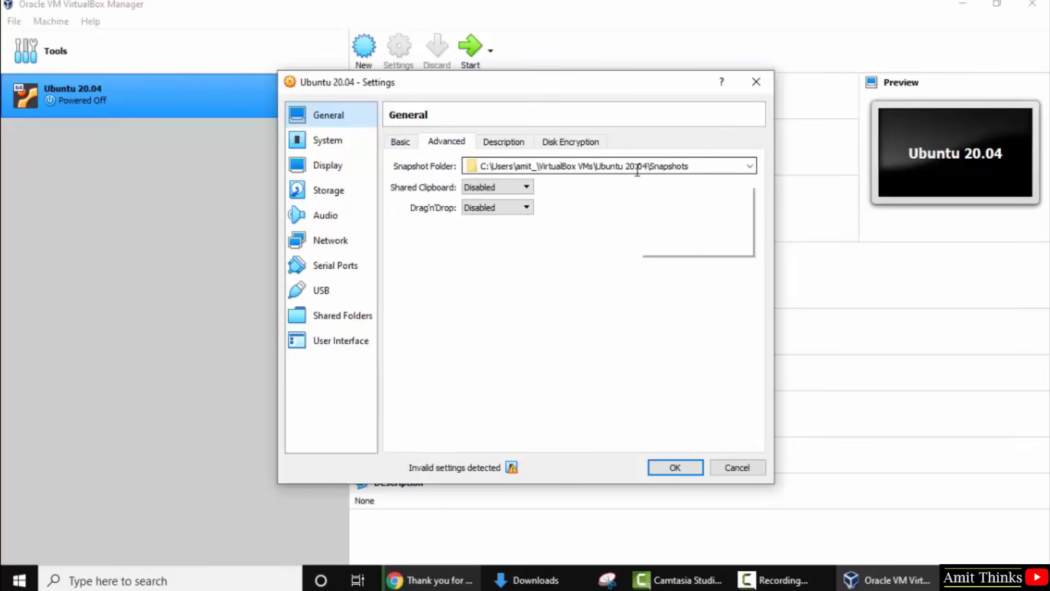
click(518, 192)
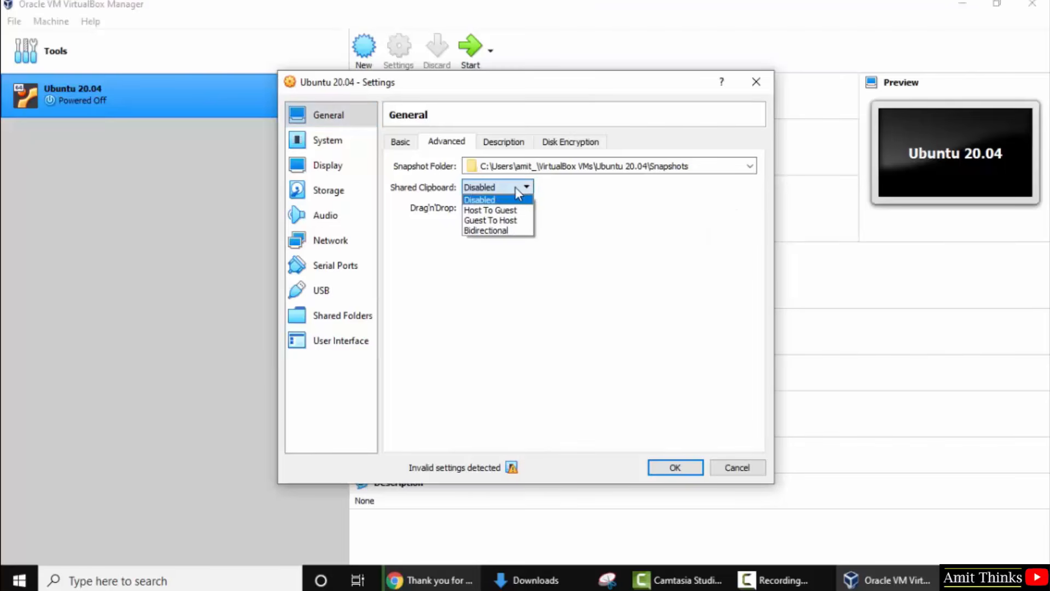
click(504, 230)
click(518, 211)
click(492, 250)
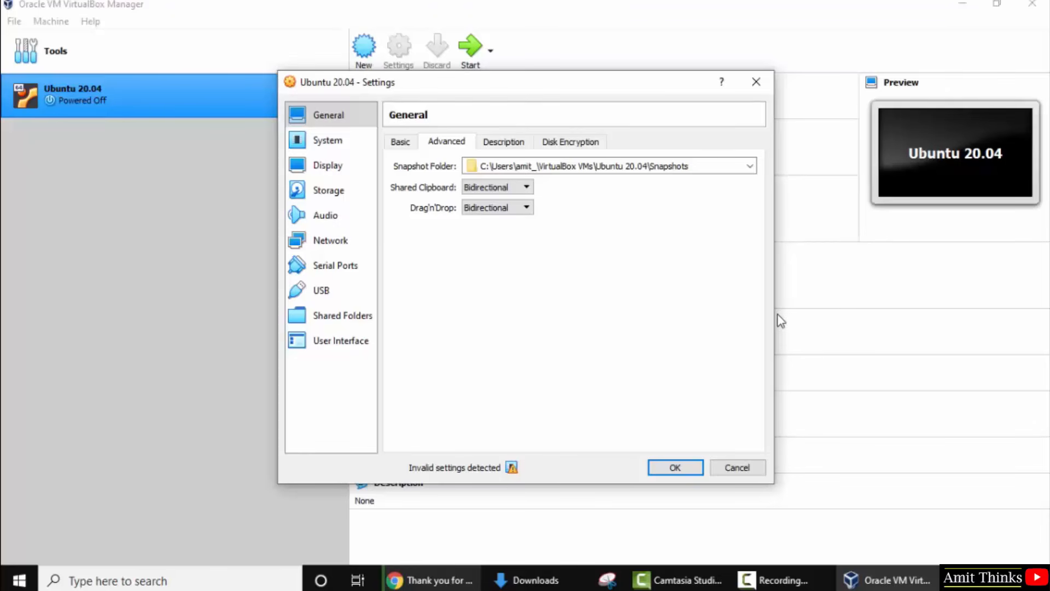
click(525, 208)
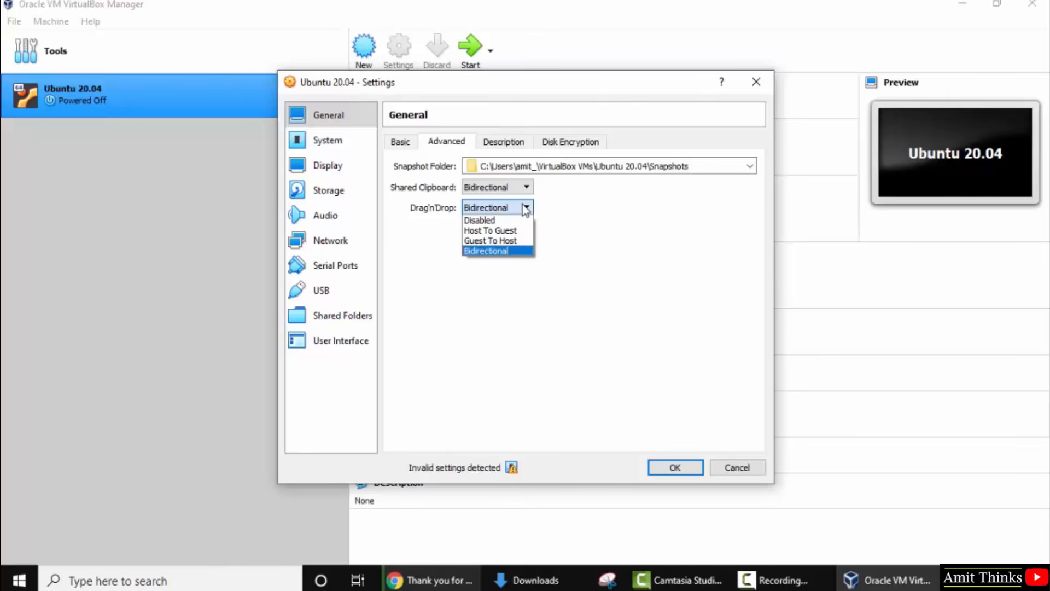
click(575, 232)
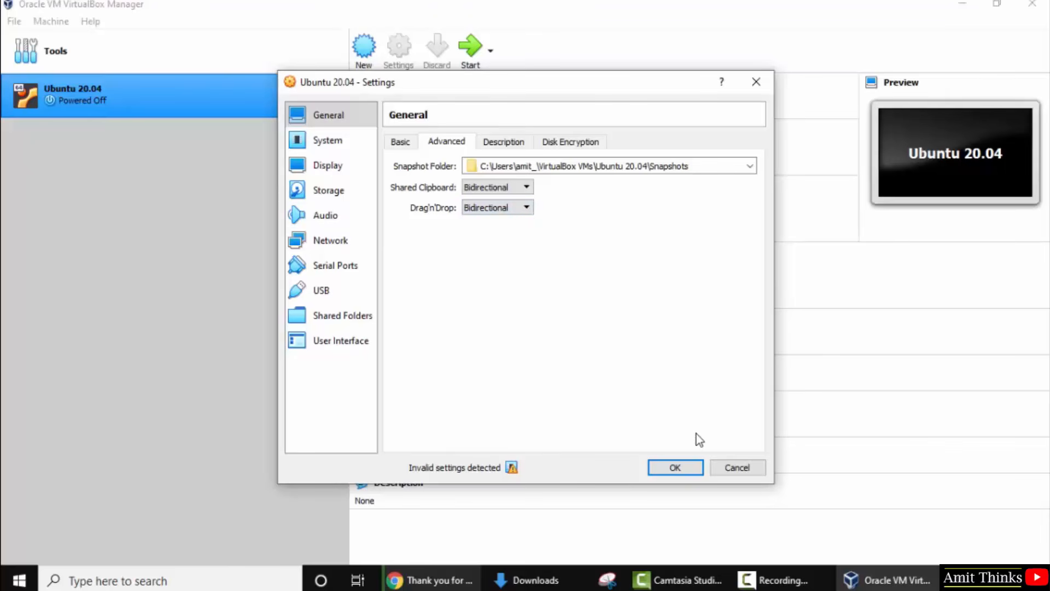
Assign 3 processors to the virtual machine in its system settings
click(356, 141)
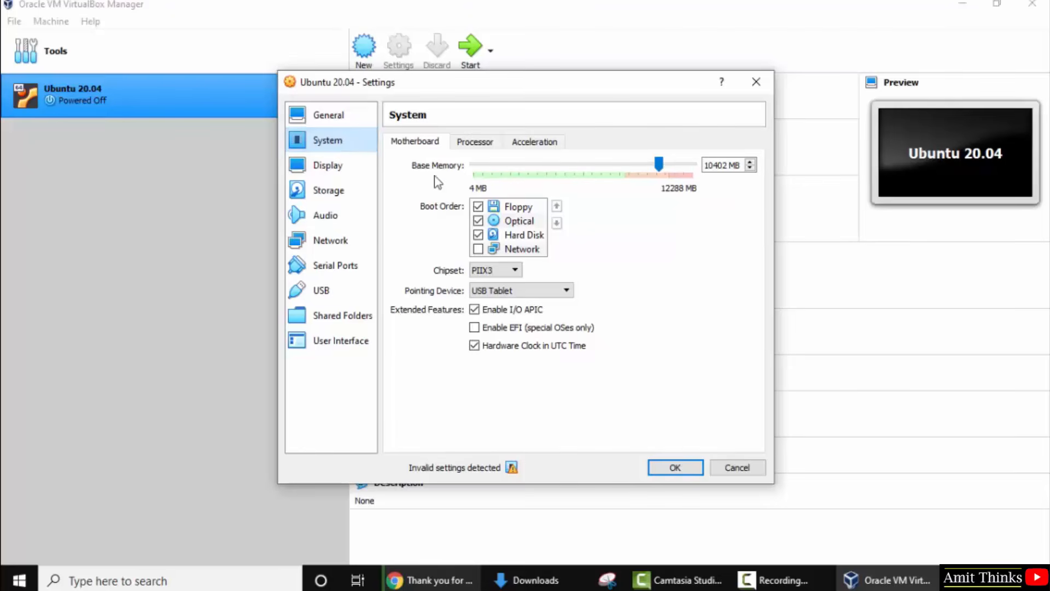
click(479, 144)
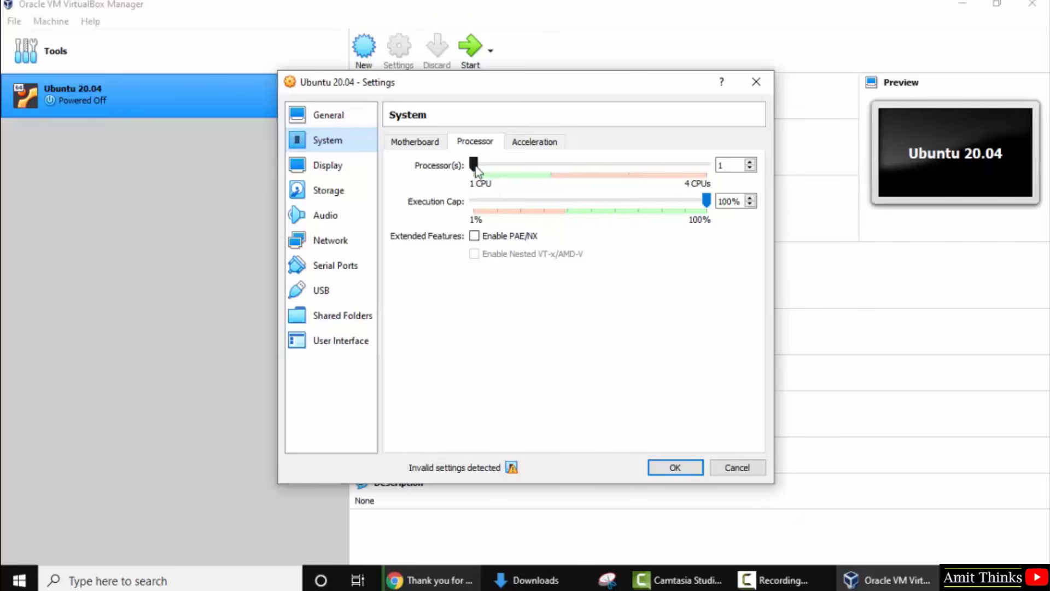
drag(488, 165, 623, 167)
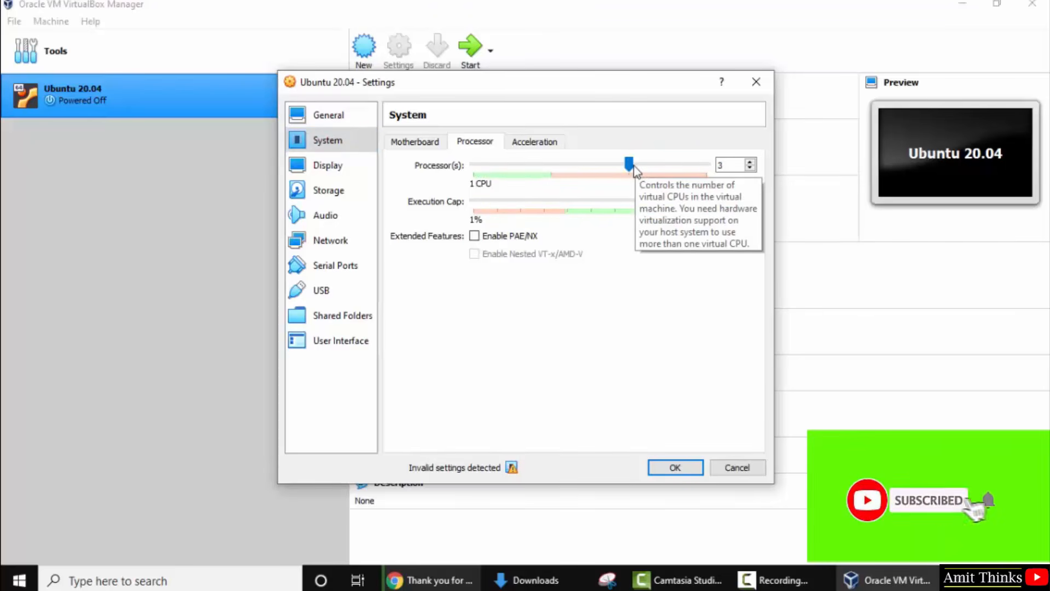
click(339, 167)
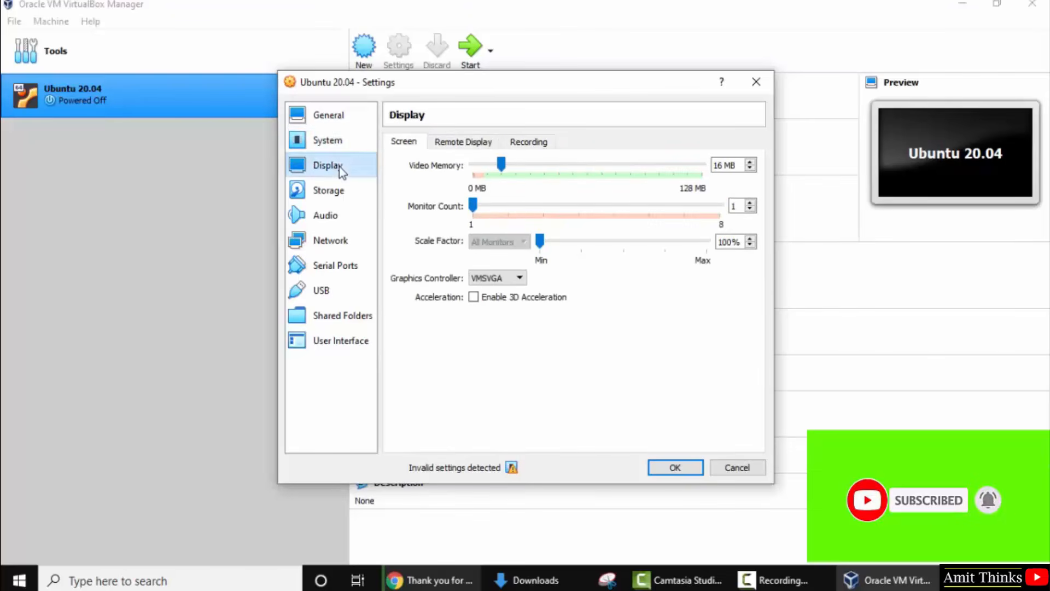
click(468, 141)
click(539, 142)
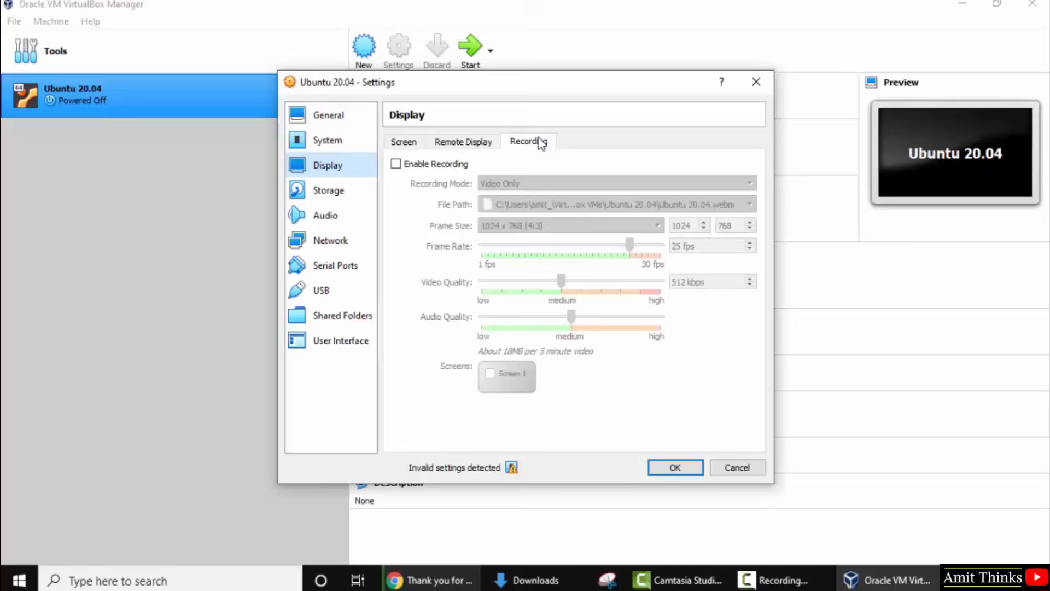
click(422, 143)
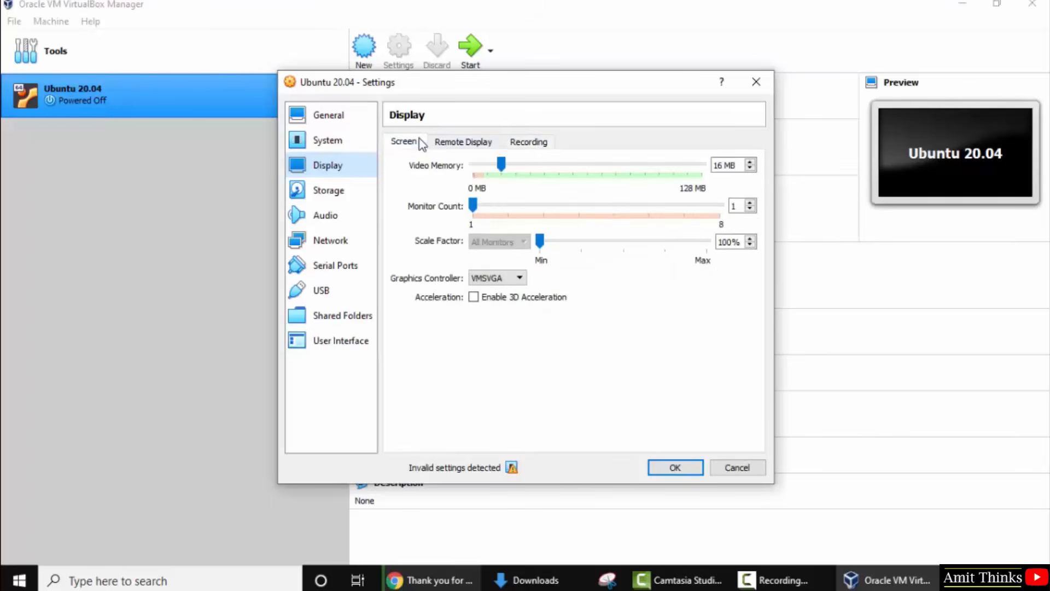
Load ubuntu-20.04.1-desktop-amd64.iso from Downloads into the empty IDE optical drive and save the machine settings
click(340, 190)
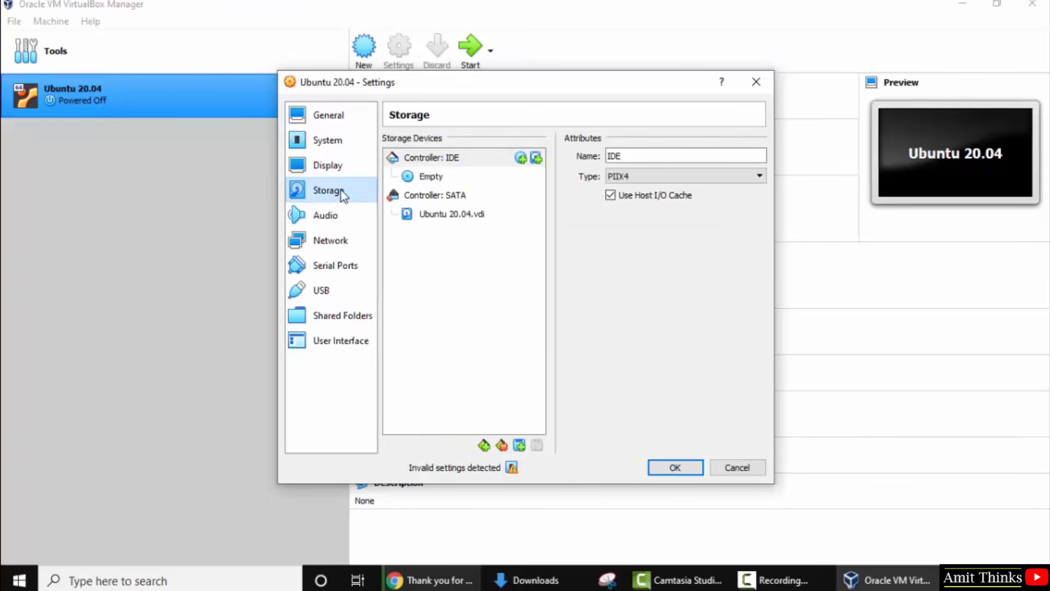
click(472, 176)
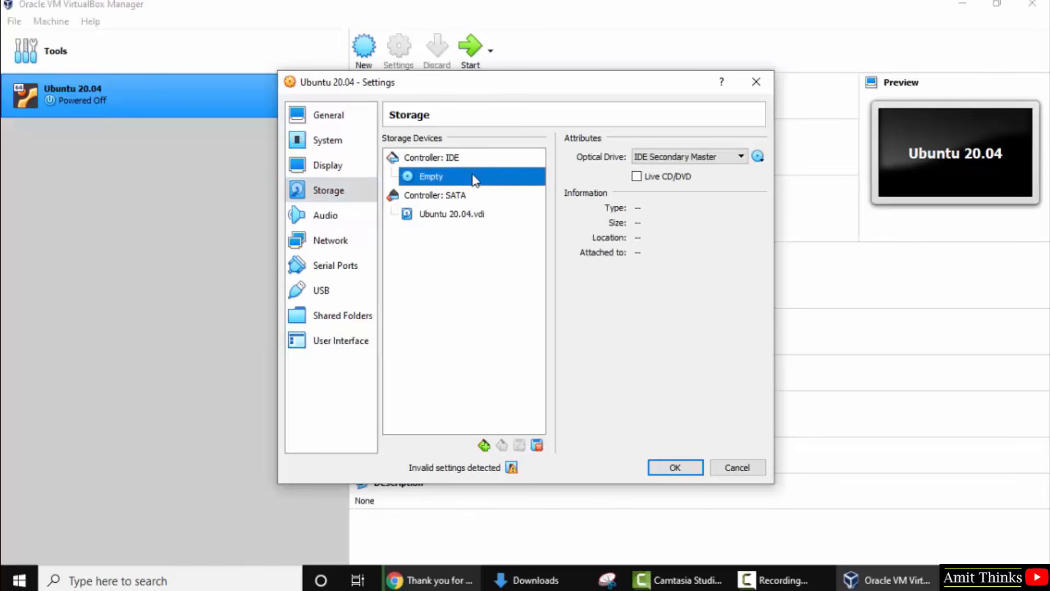
click(758, 157)
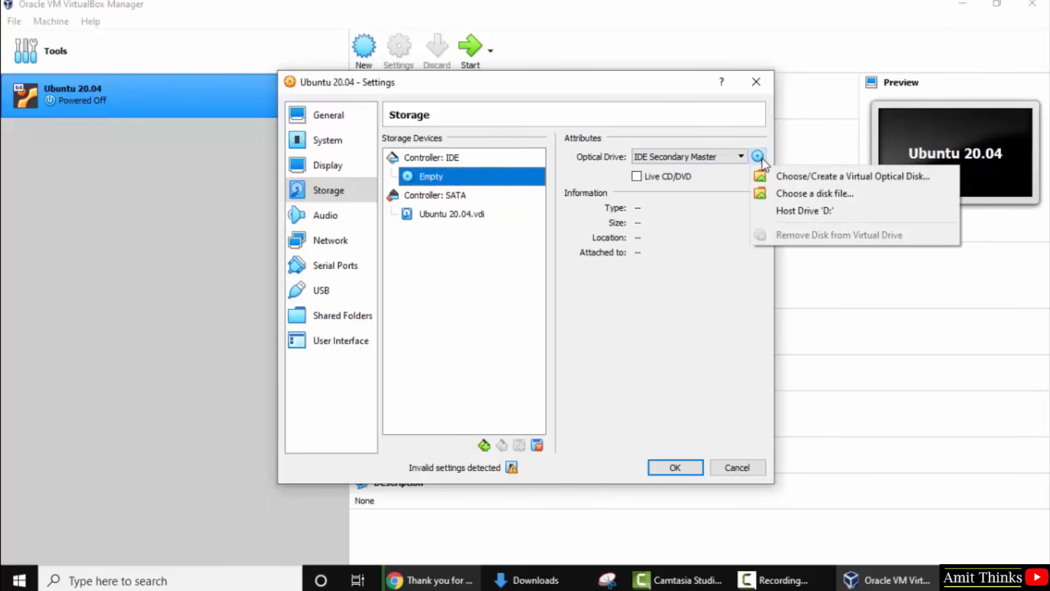
click(817, 198)
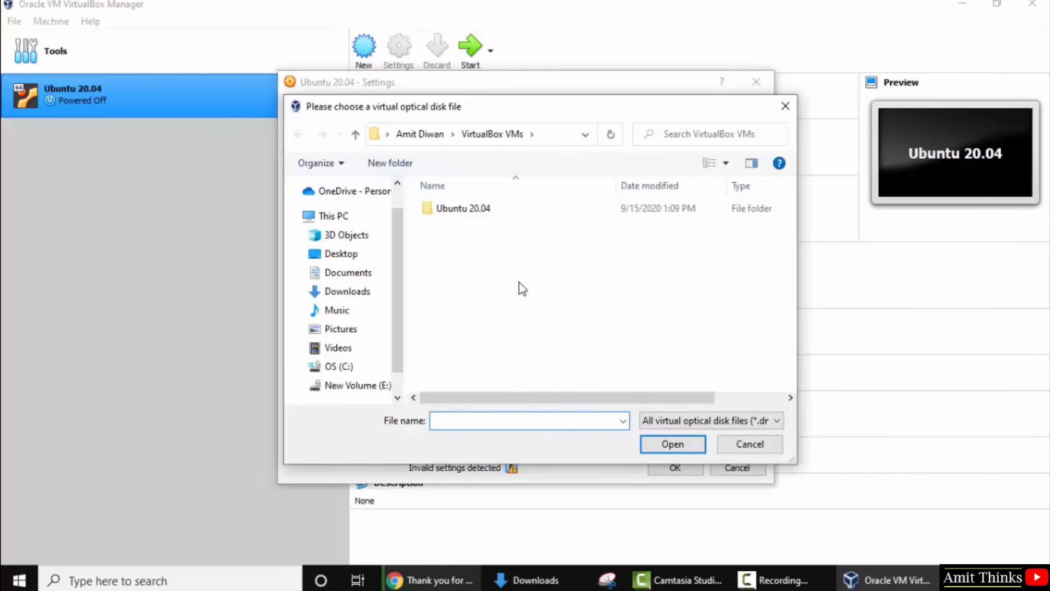
click(370, 295)
click(464, 253)
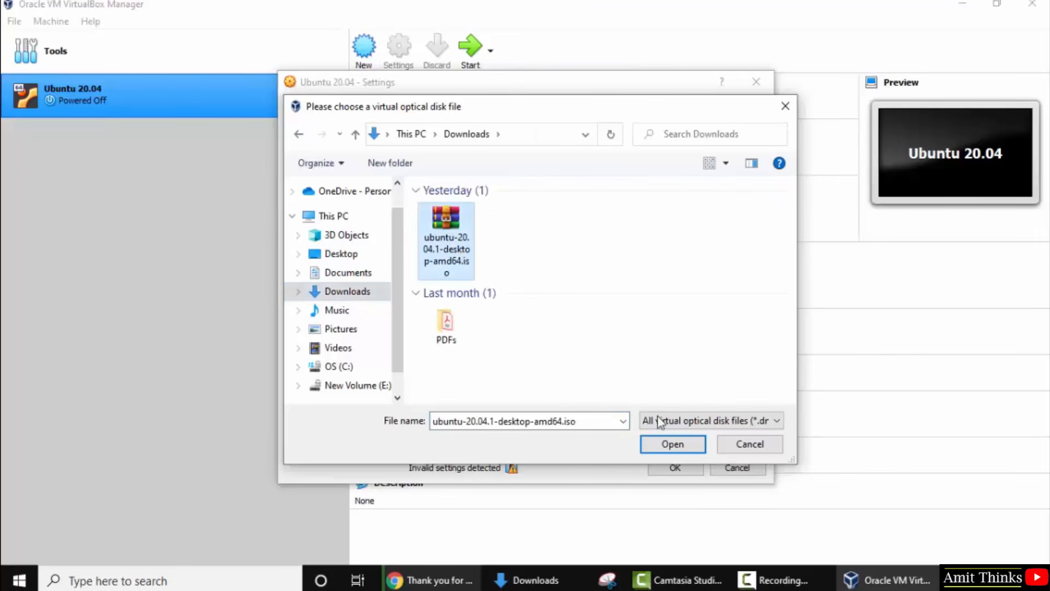
click(670, 444)
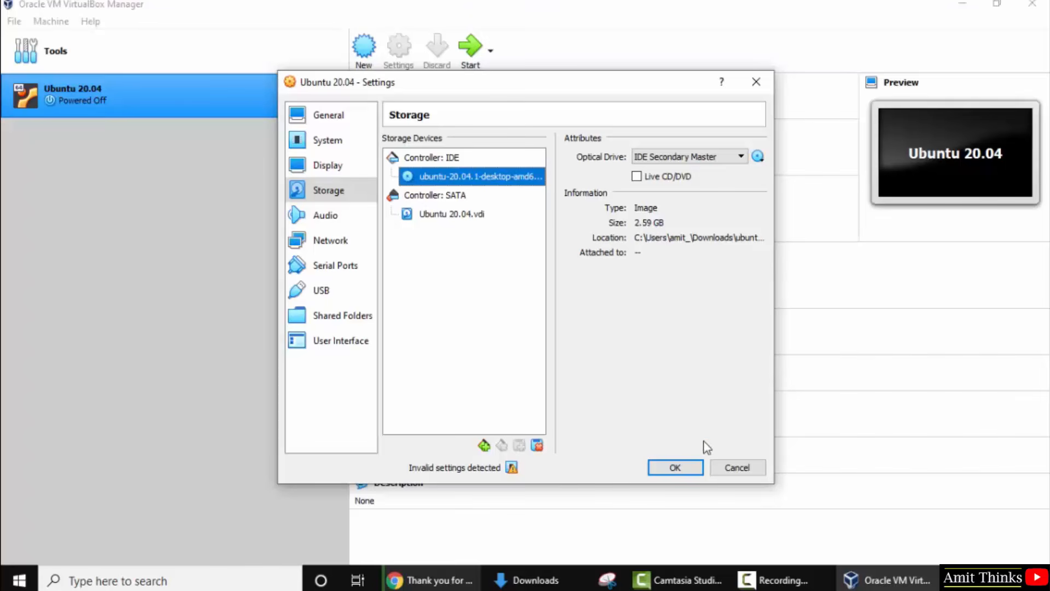
click(688, 465)
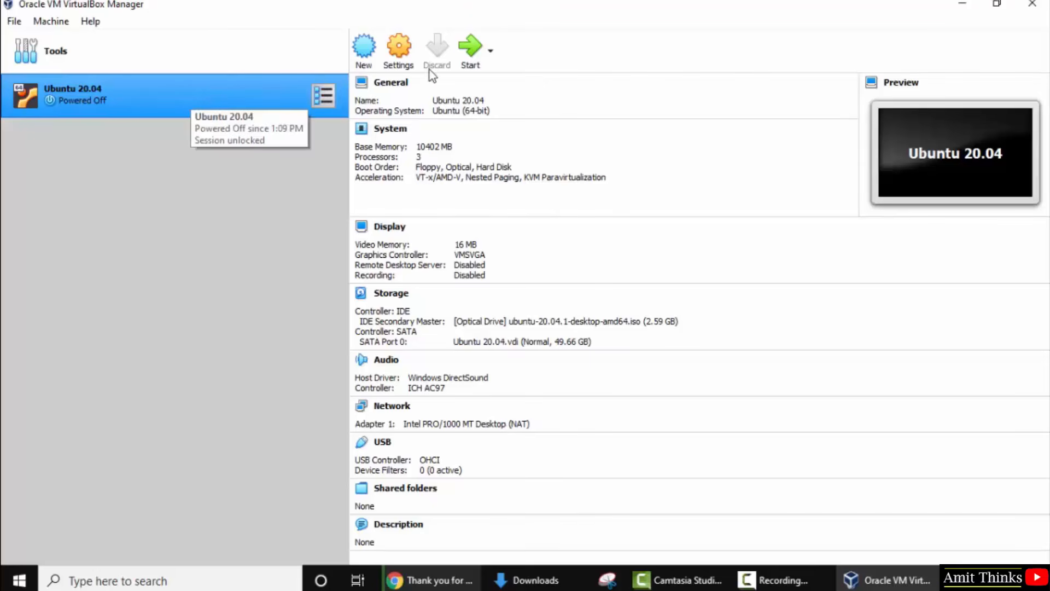
Start the Ubuntu 20.04 machine with ubuntu-20.04.1-desktop-amd64.iso as start-up disk and dismiss the mouse pointer integration notice
click(471, 54)
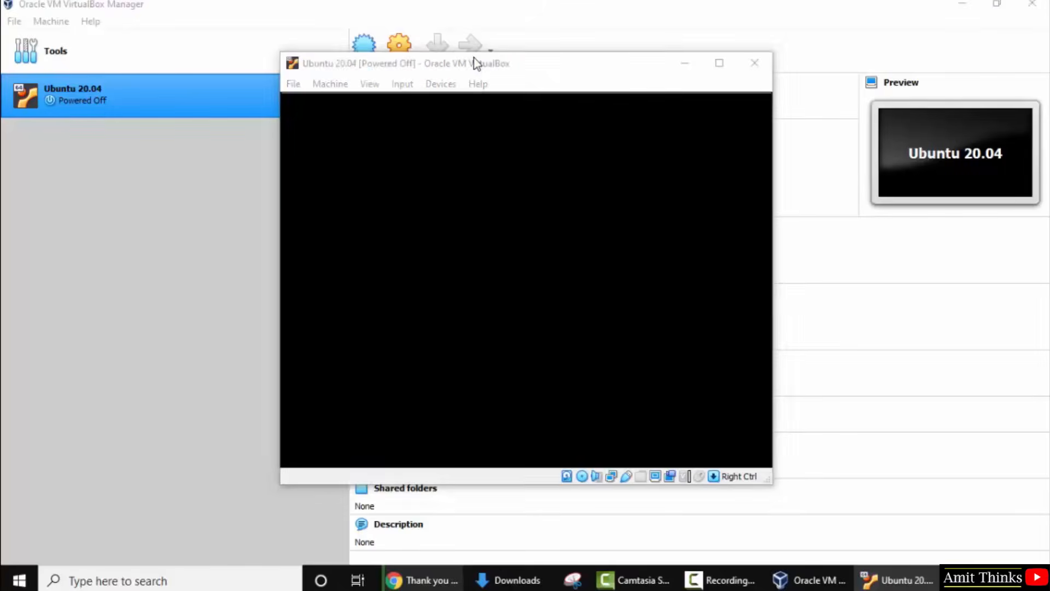
click(495, 354)
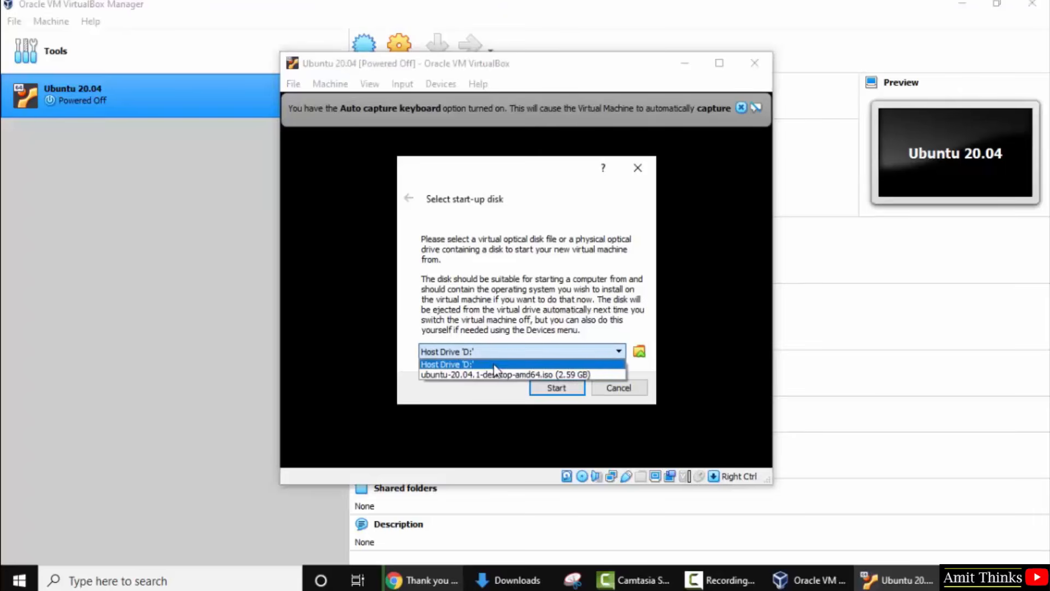
click(492, 375)
click(617, 351)
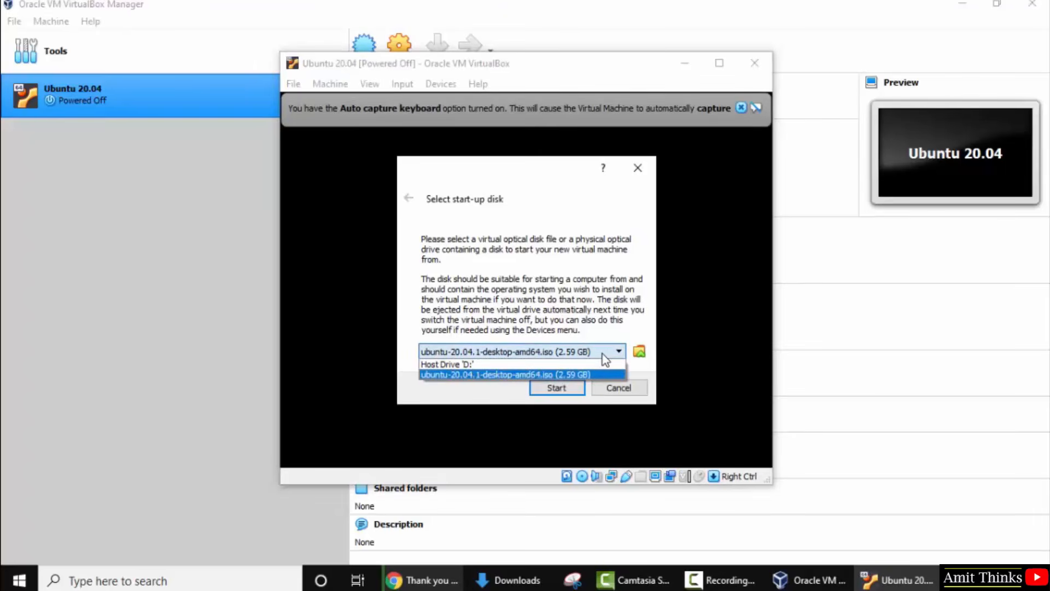
click(576, 377)
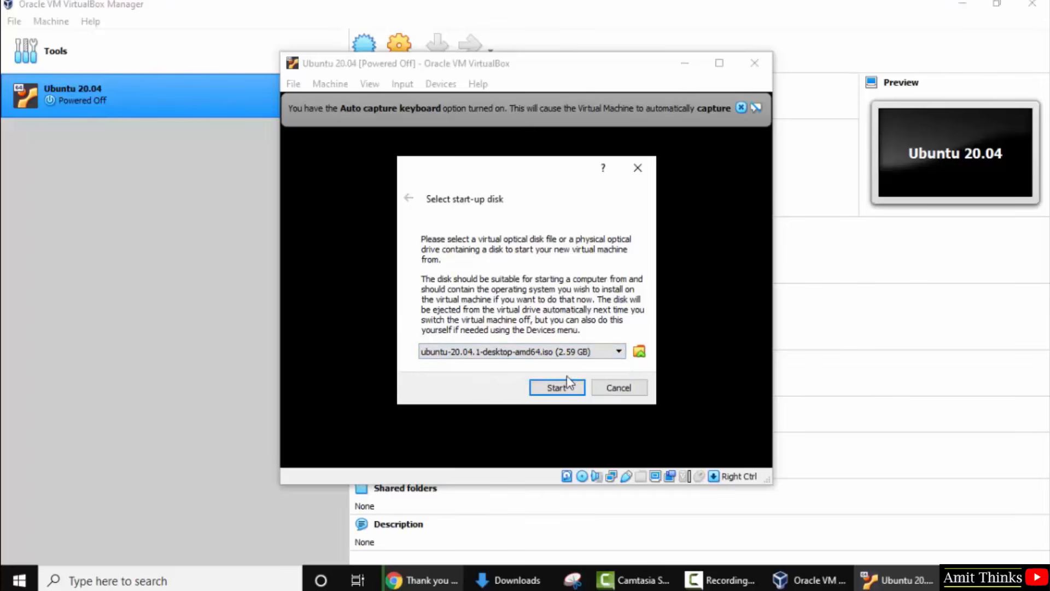
click(569, 387)
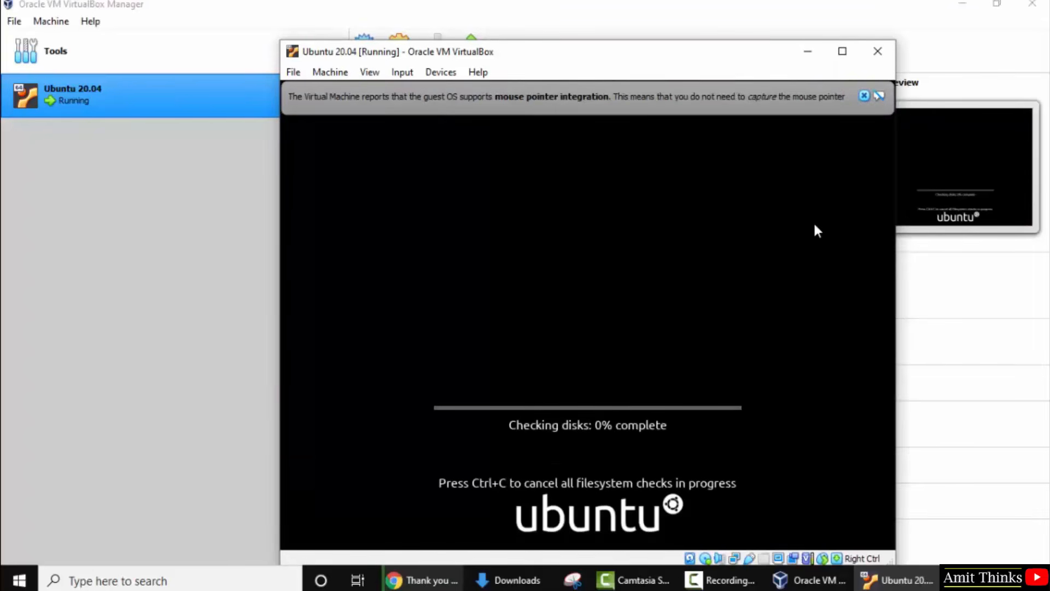
click(864, 96)
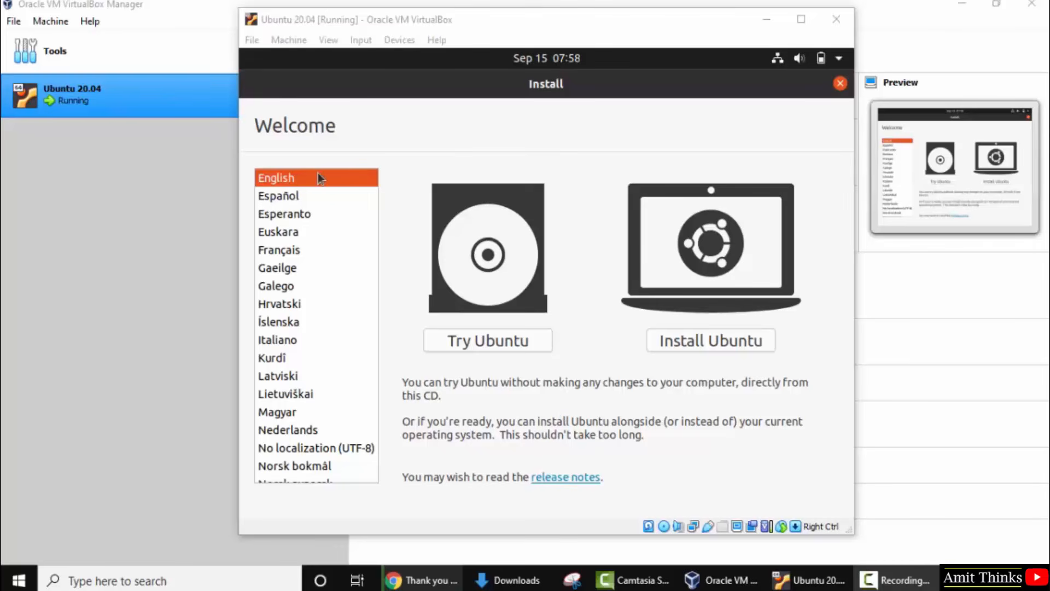
Begin installing Ubuntu with the English (US) keyboard layout, normal installation, updates during installation and third-party software
click(723, 342)
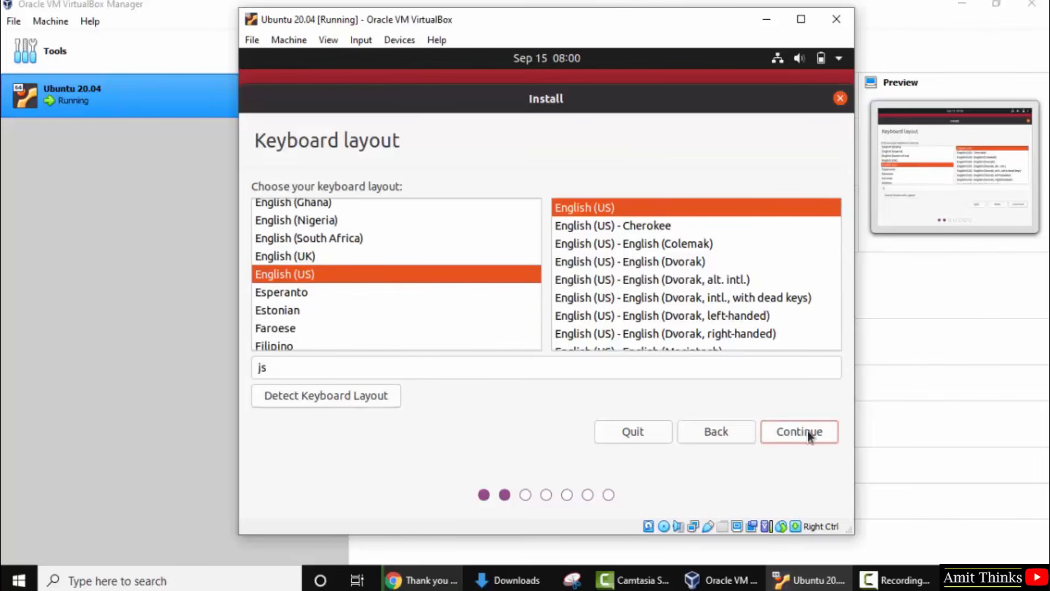
click(808, 430)
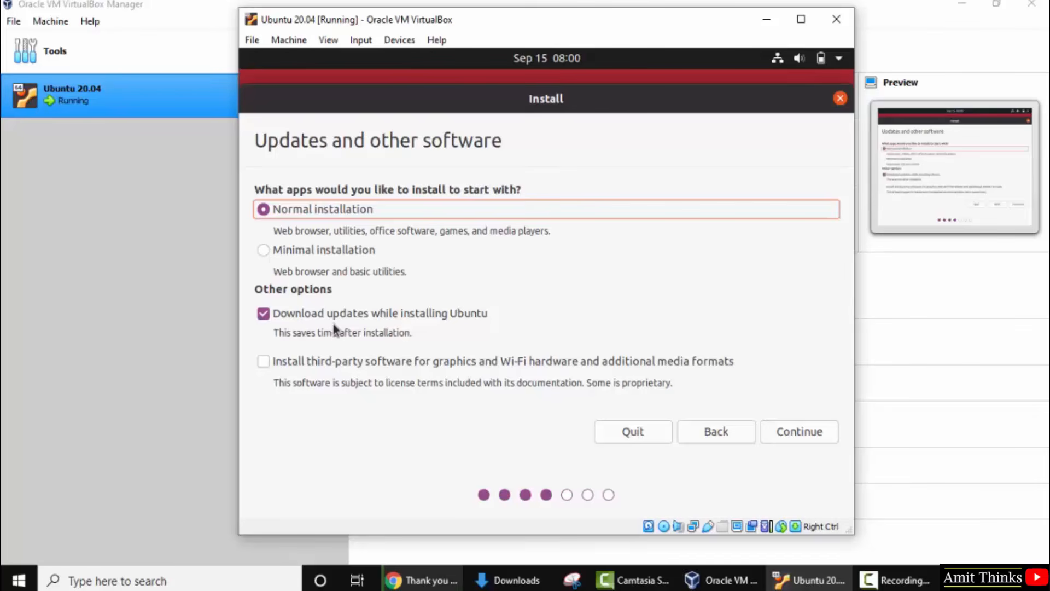
click(265, 361)
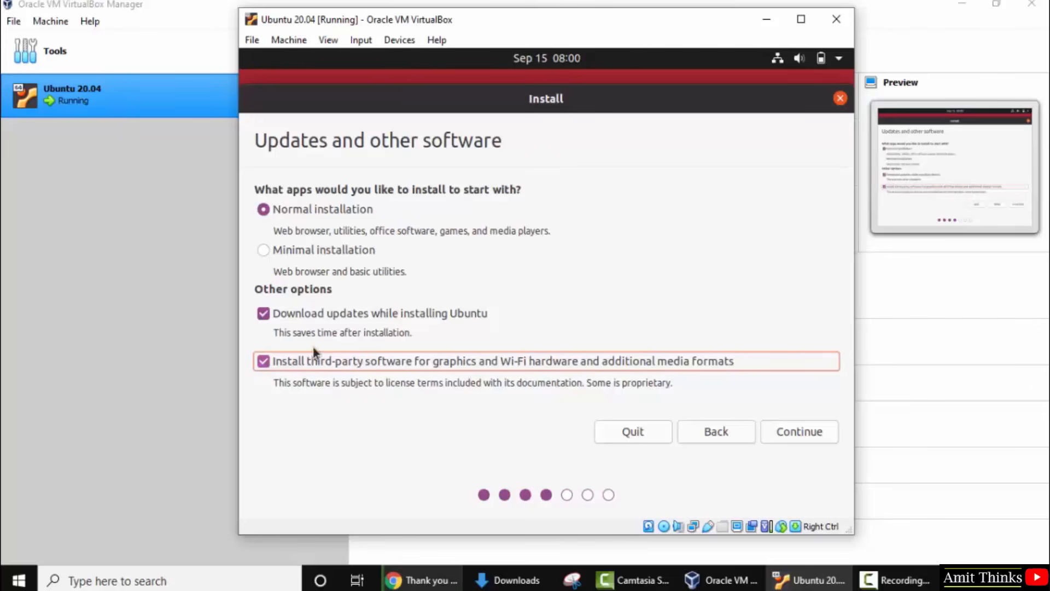
click(811, 434)
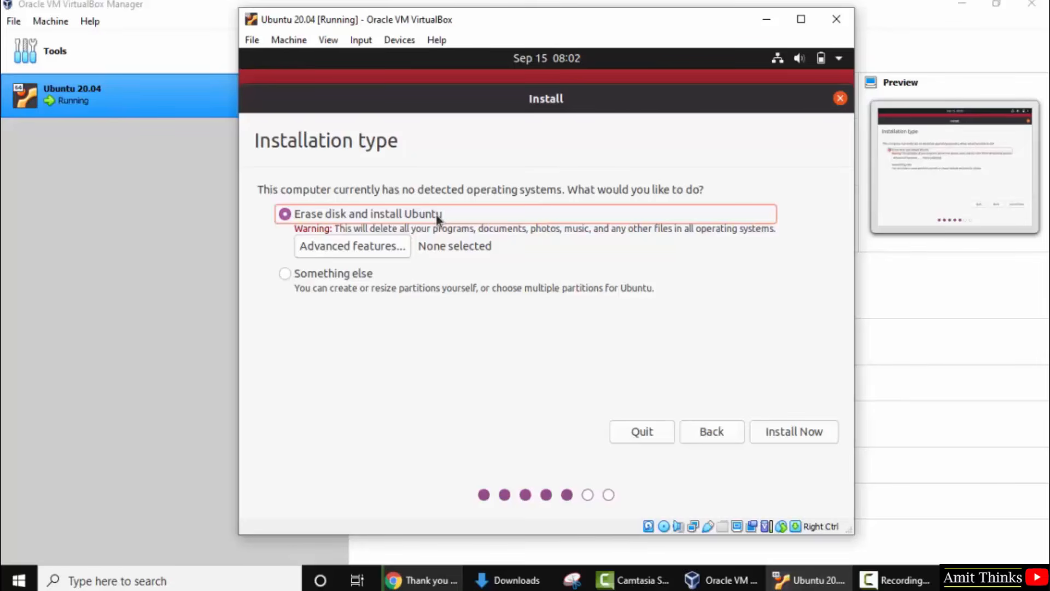
Choose to erase the disk and install Ubuntu, confirm writing the changes to disk, and accept Kolkata as the location
click(806, 435)
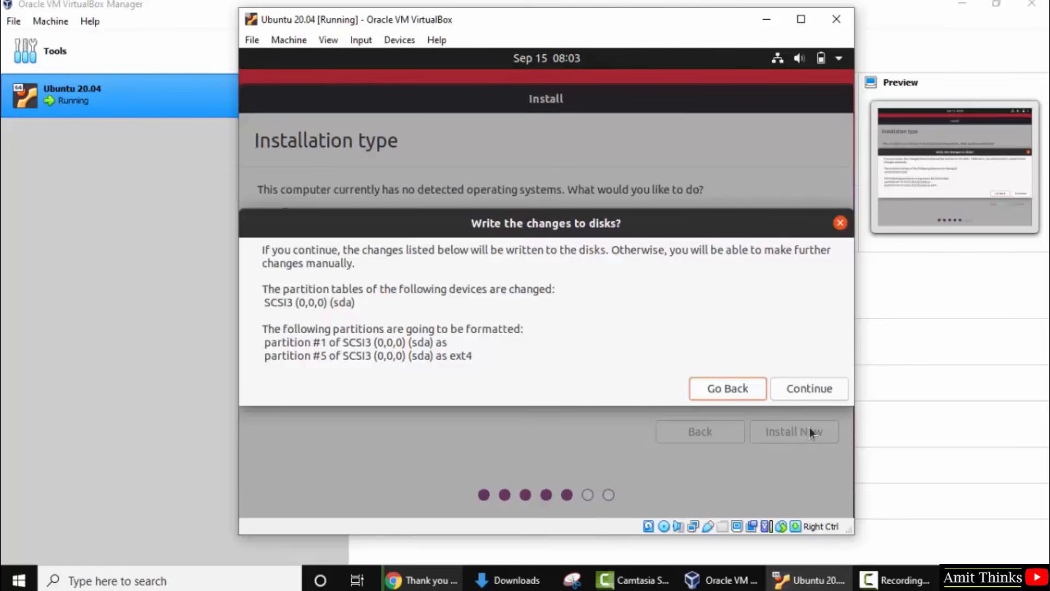
click(826, 393)
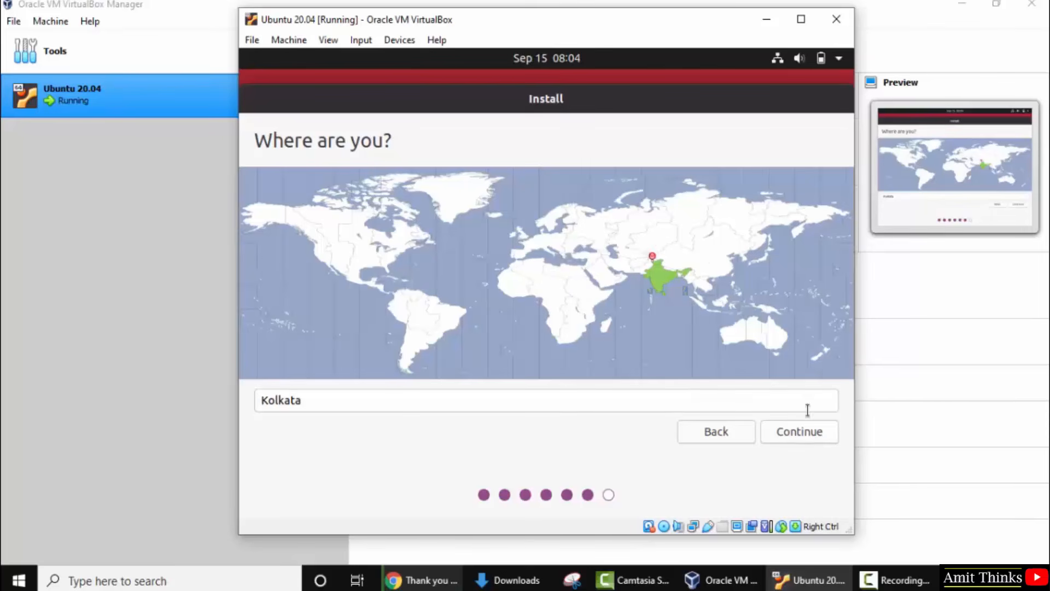
click(809, 434)
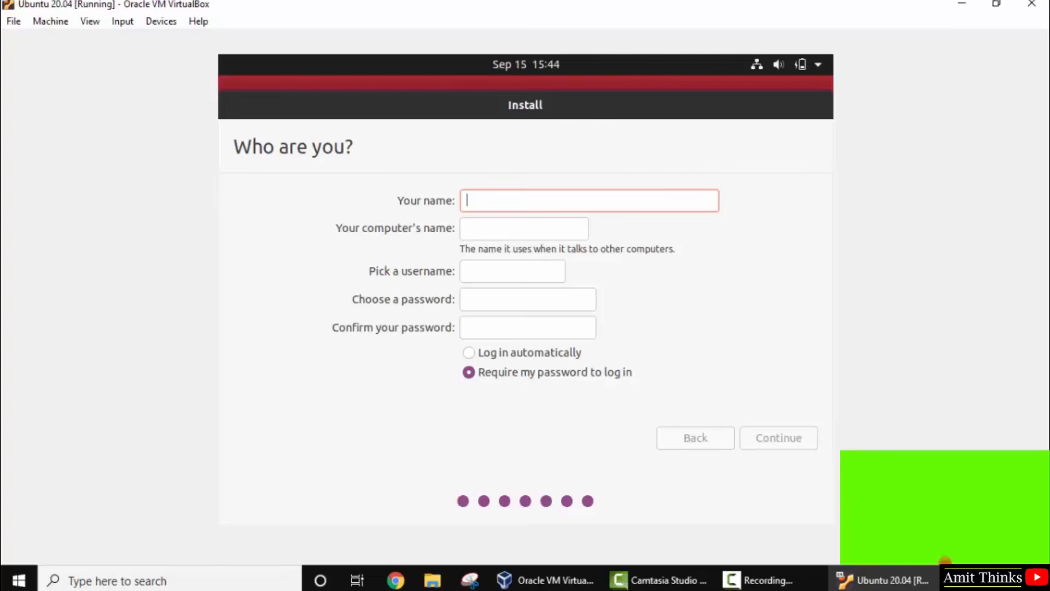
Enter Ubuntu as the account's name, replace VirtualBox in the computer's name with the owner's first name, and use that first name in lowercase as username
text(Ubuntu)
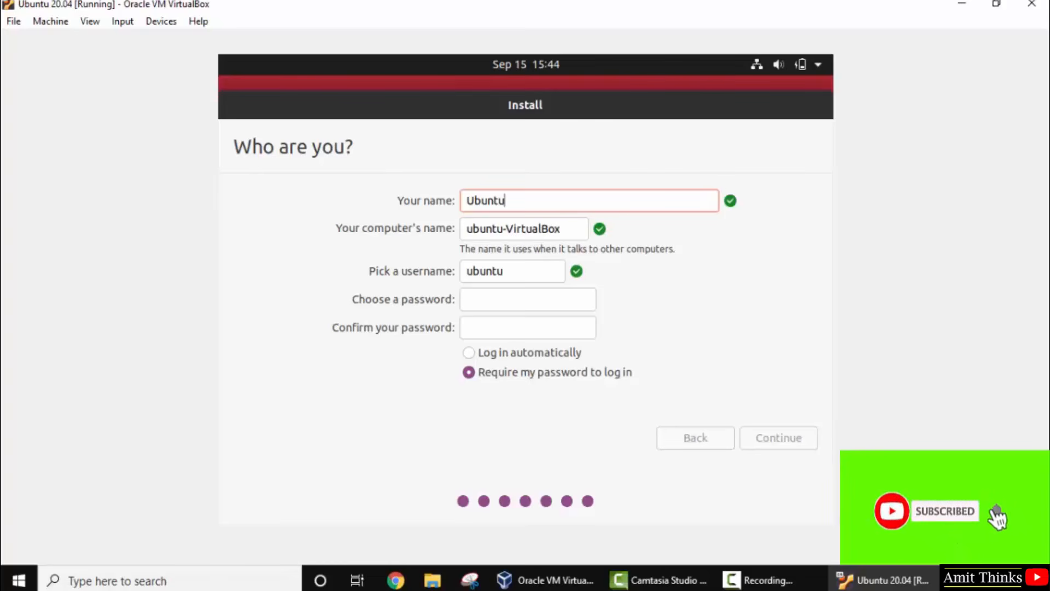
click(561, 228)
key(BackSpace)
key(BackSpace)
key(BackSpace)
key(BackSpace)
key(BackSpace)
key(BackSpace)
key(BackSpace)
key(BackSpace)
key(BackSpace)
key(BackSpace)
text(Amit)
key(Tab)
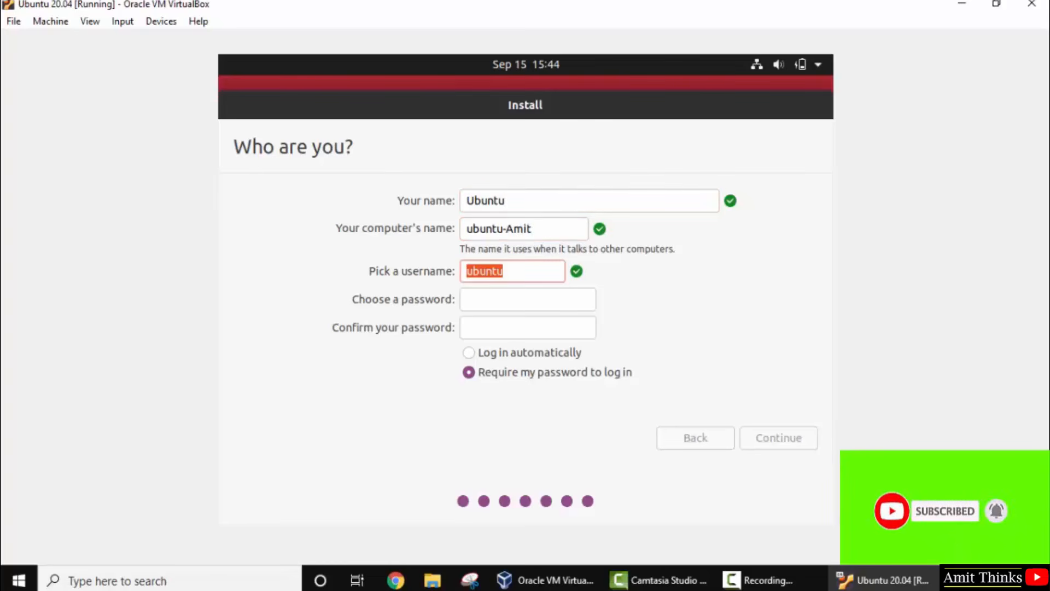
text(amit)
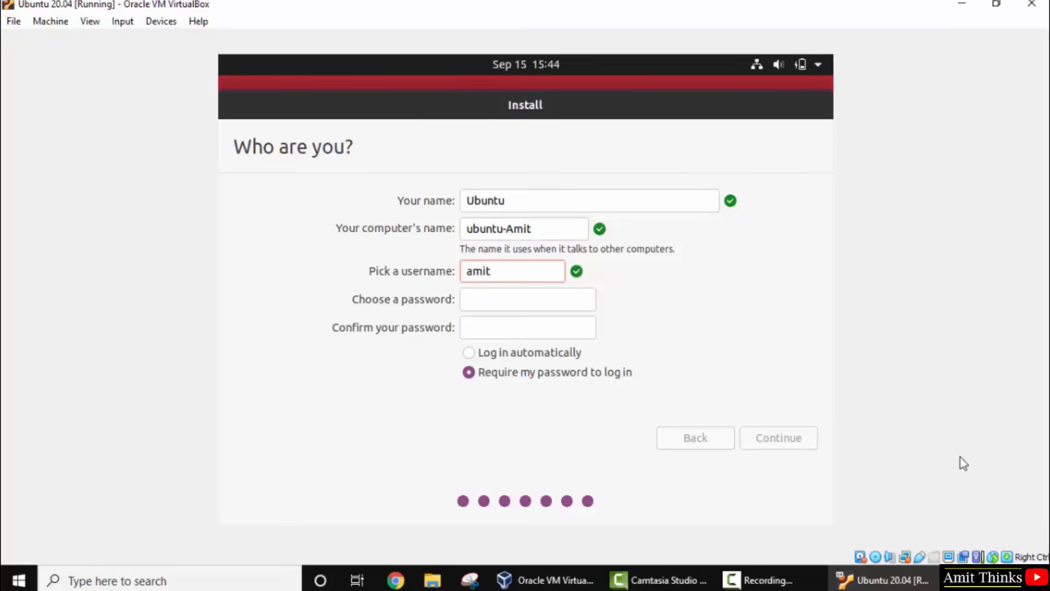
Enter and confirm the account password, keep it required at login, and continue the installation
key(Tab)
text(************)
key(Tab)
text(************)
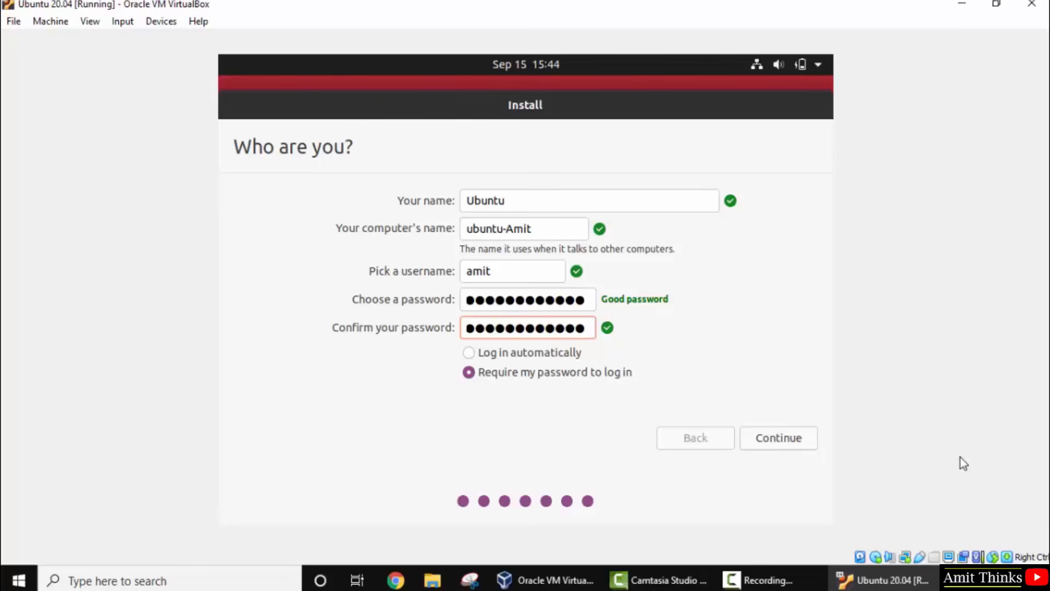
key(Return)
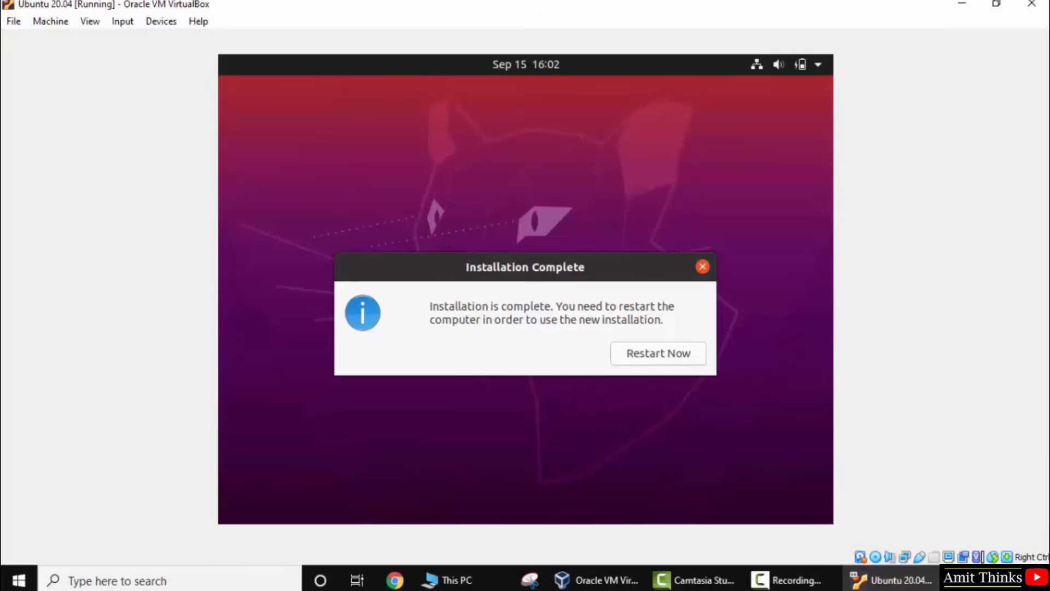
Restart into the new Ubuntu installation, passing the remove-medium prompt, and log in to the Ubuntu account with the account password
click(692, 354)
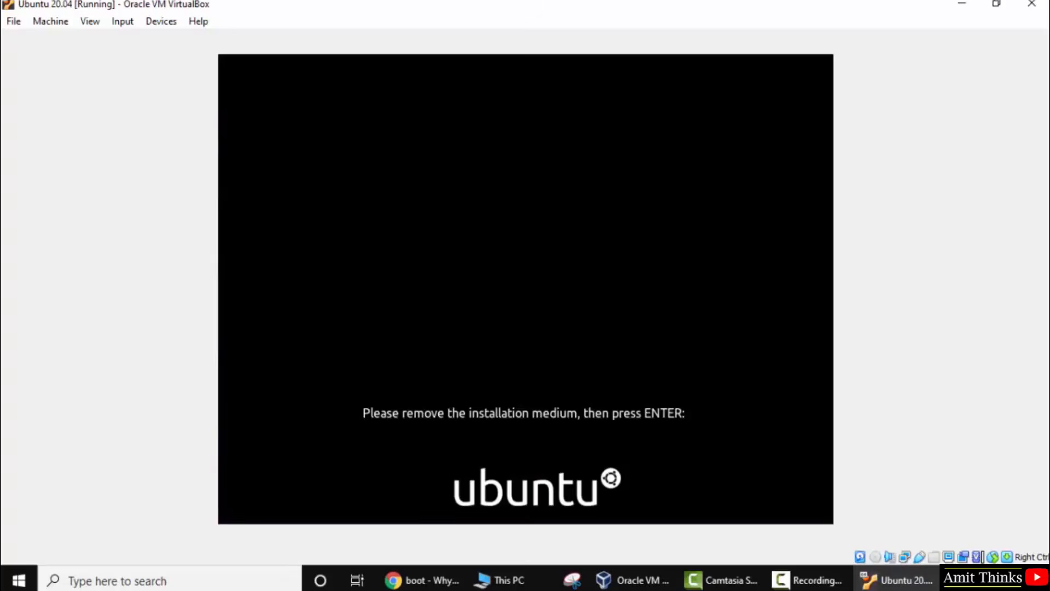
key(Return)
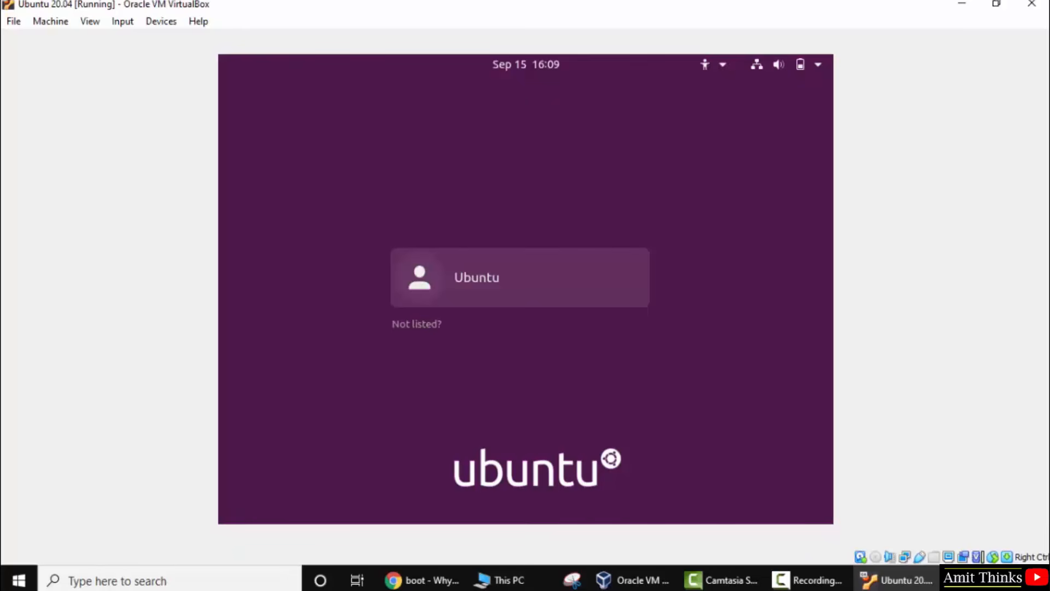
click(536, 277)
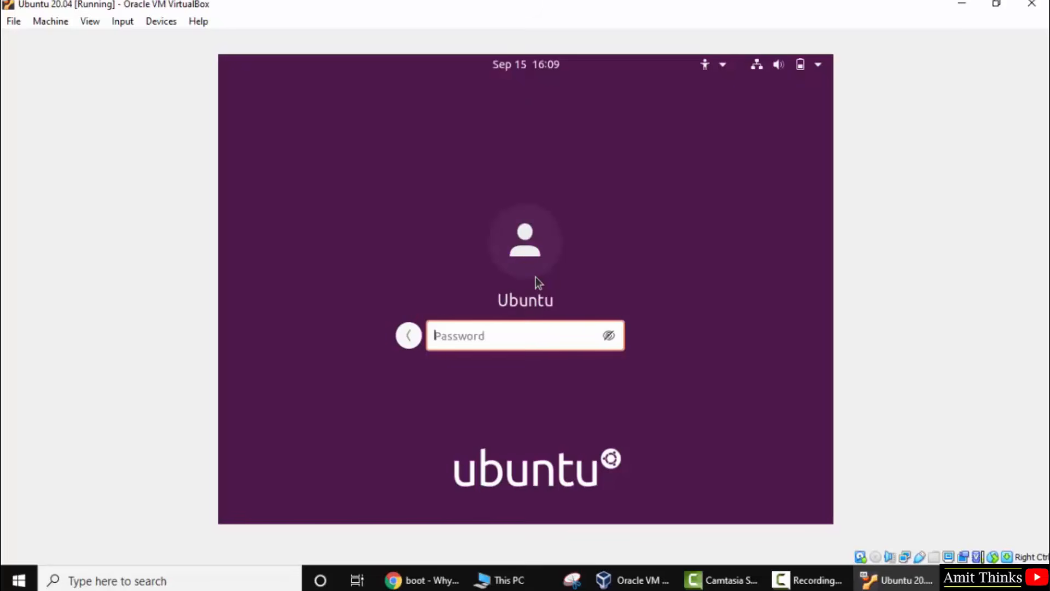
text(****************)
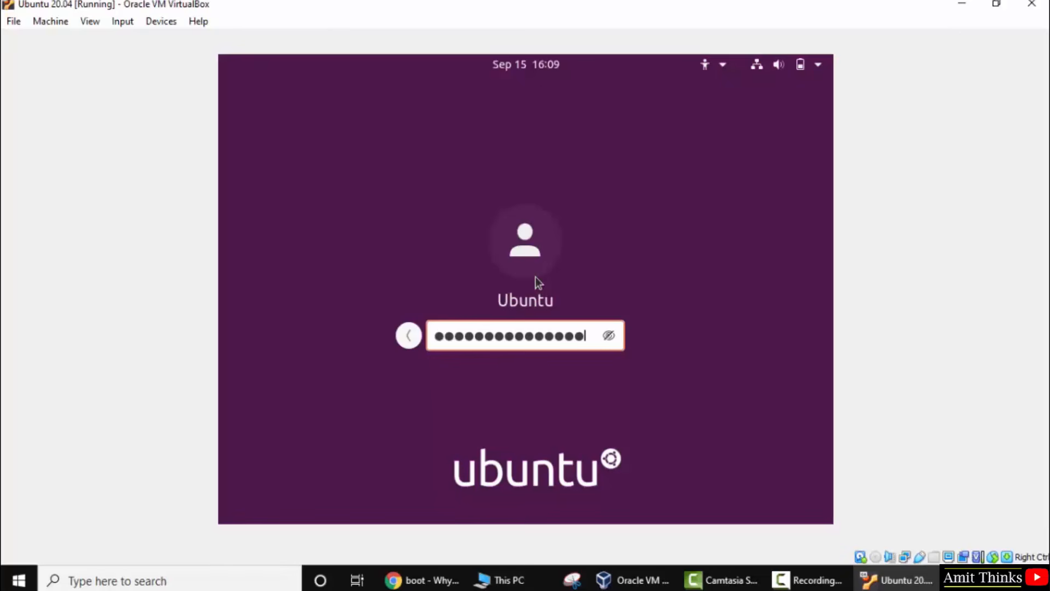
key(Return)
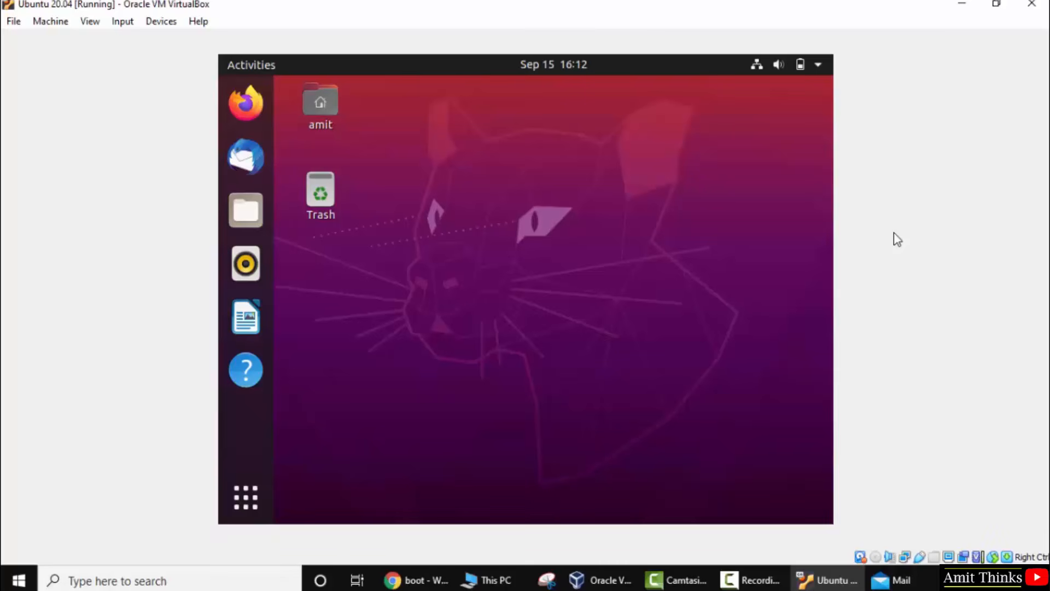
Search Ubuntu's applications for terminal and open the Terminal
click(238, 508)
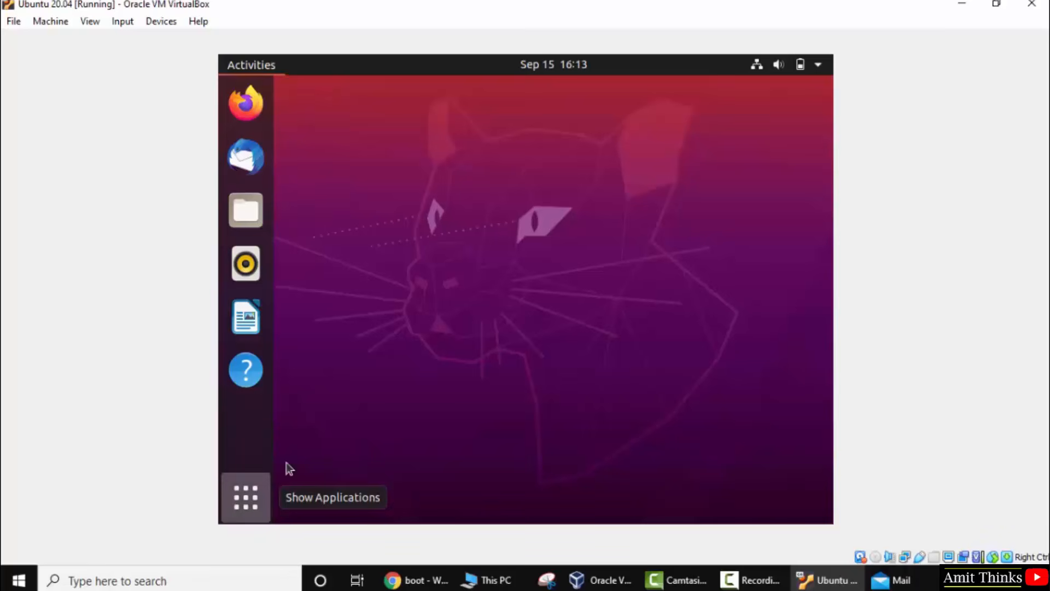
text(termin)
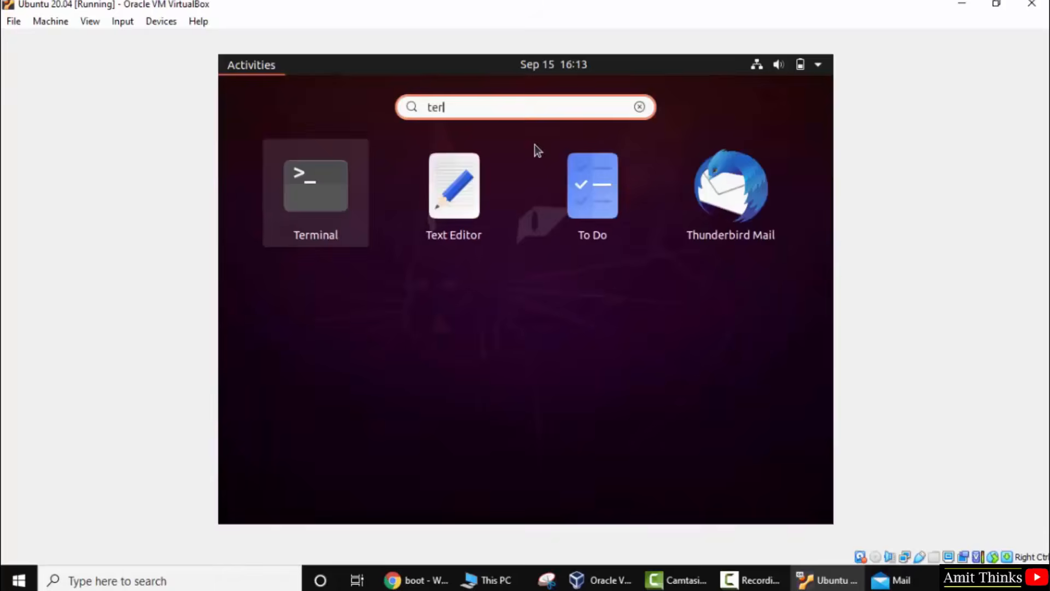
text(al)
click(530, 184)
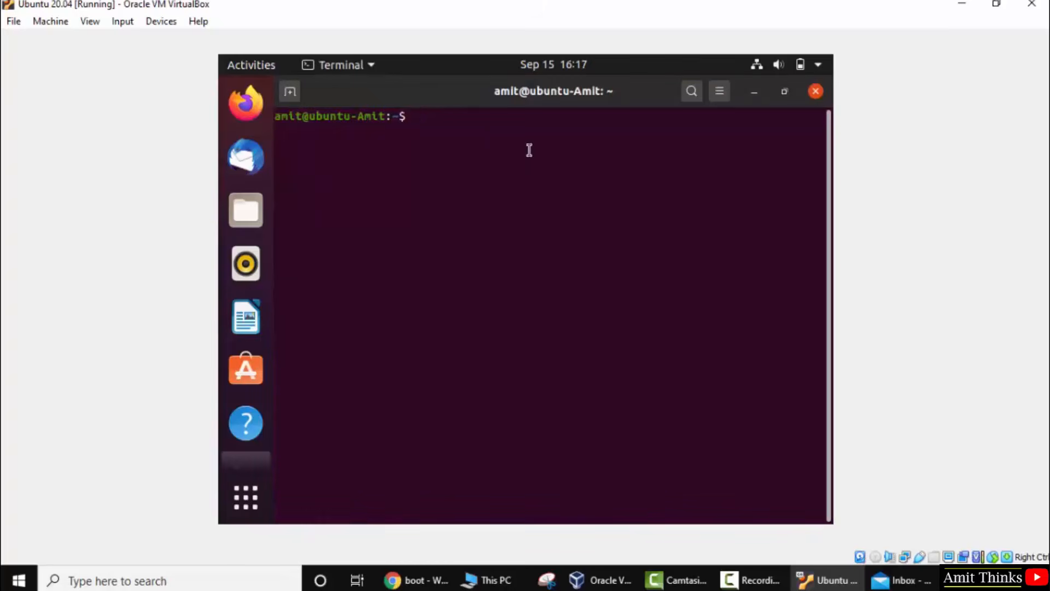
Run sudo apt-get install build-essential dkms linux-headers-$(uname -r), authenticate with the sudo password, and accept the package installation with y
text(sudo apt-get install build-essential dkms linux-headers-$(uname -r))
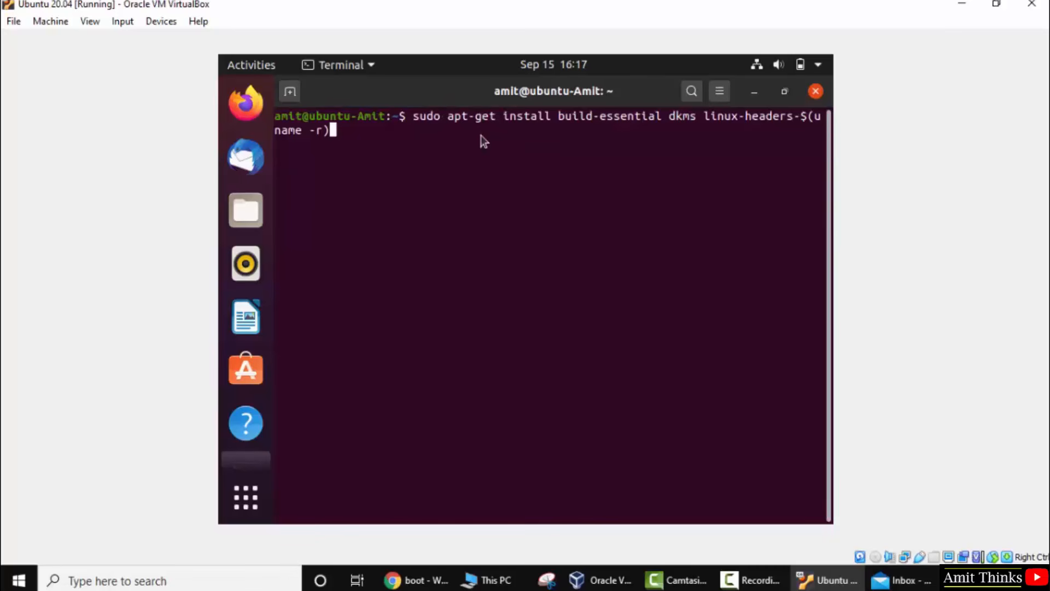
key(Return)
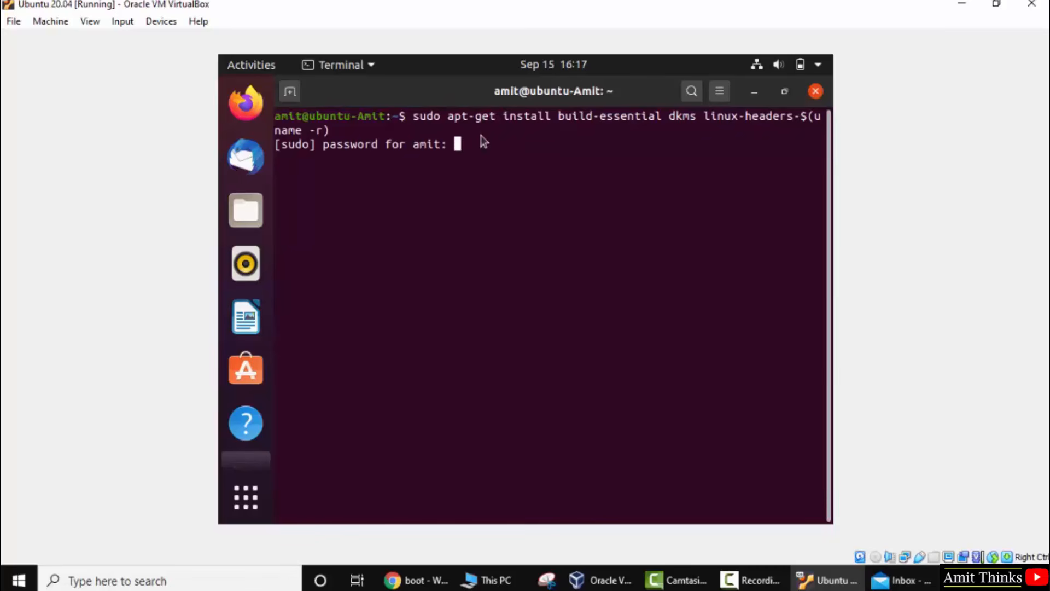
key(Return)
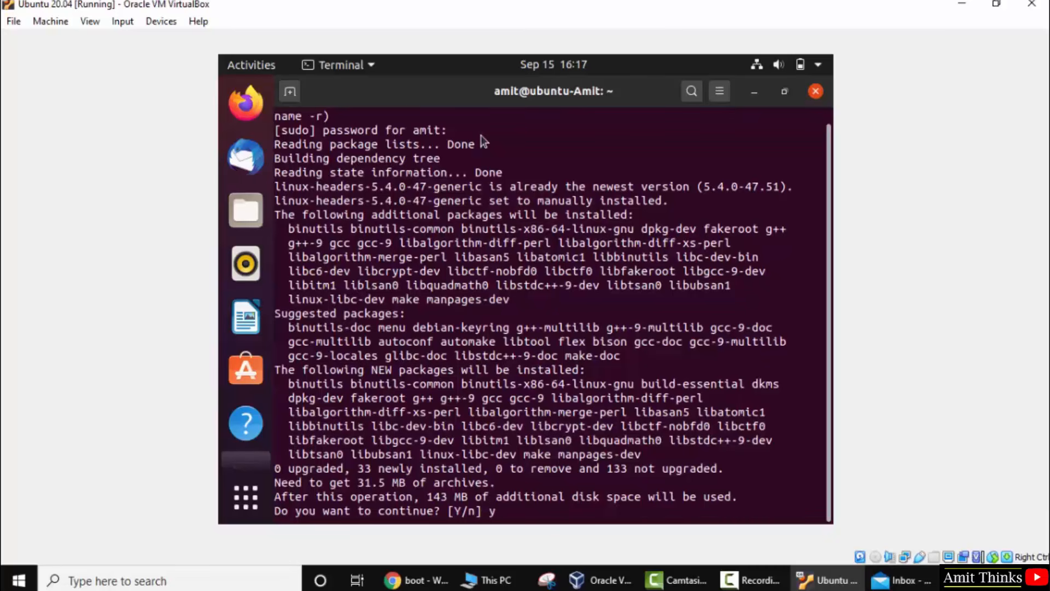
text(y)
key(Return)
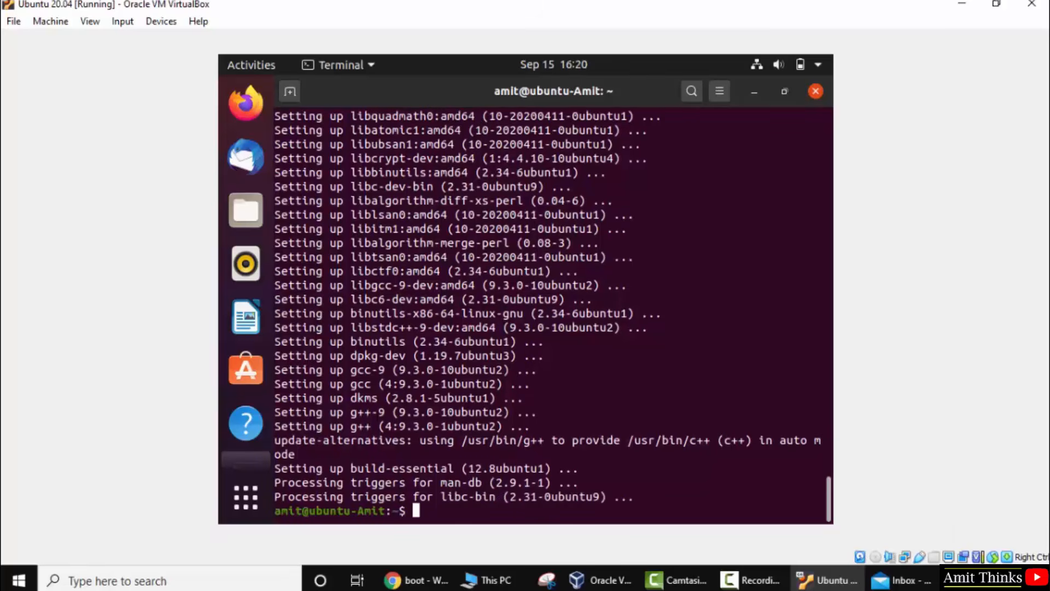
Close the terminal, insert the Guest Additions CD image, run its installer with the account password, and close the finished installer
click(814, 92)
click(161, 22)
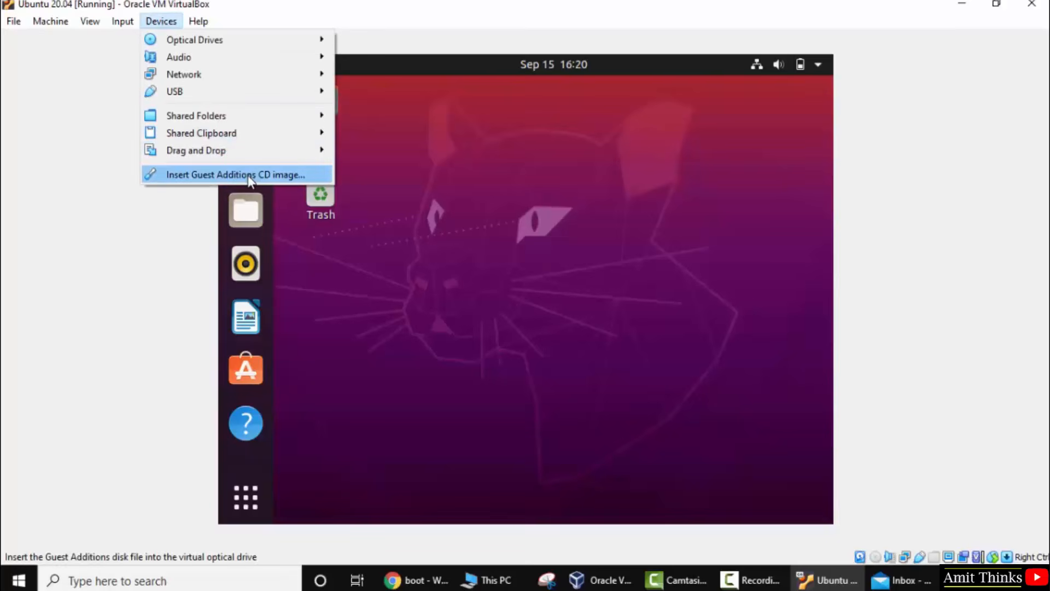
click(275, 175)
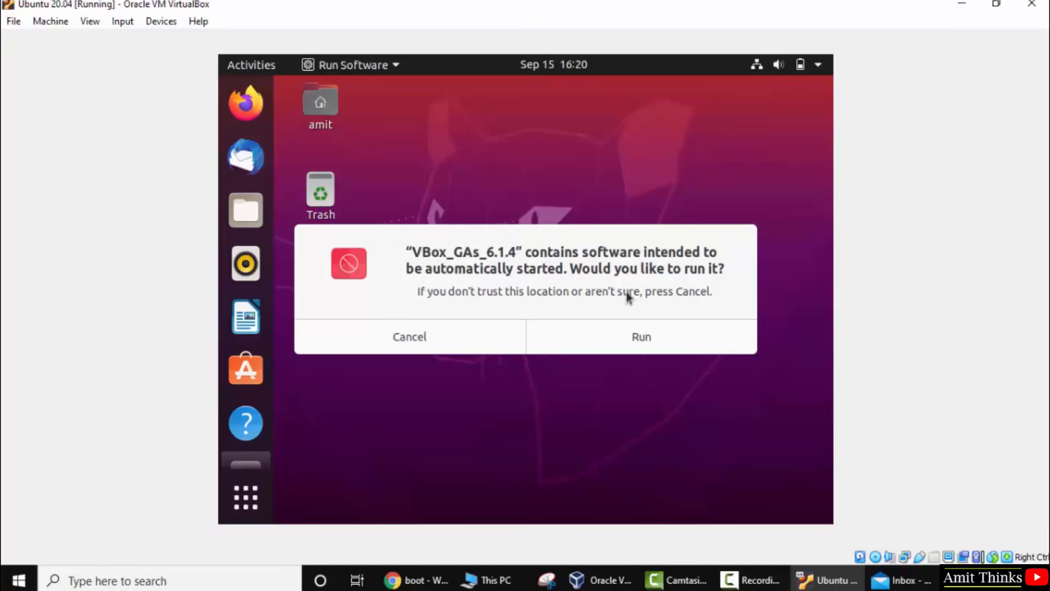
click(652, 344)
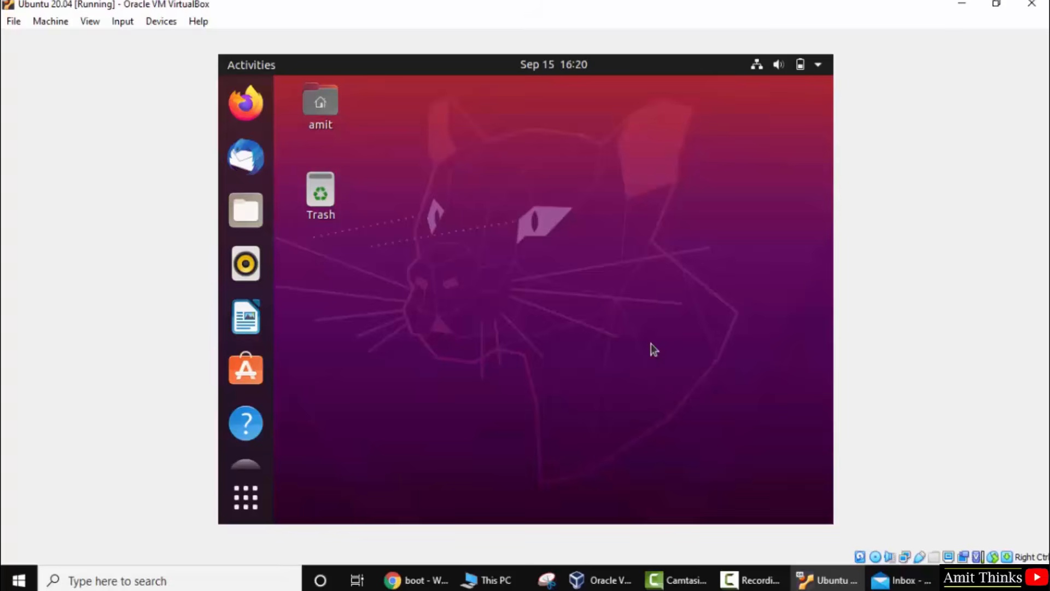
text(•••••••••••••••)
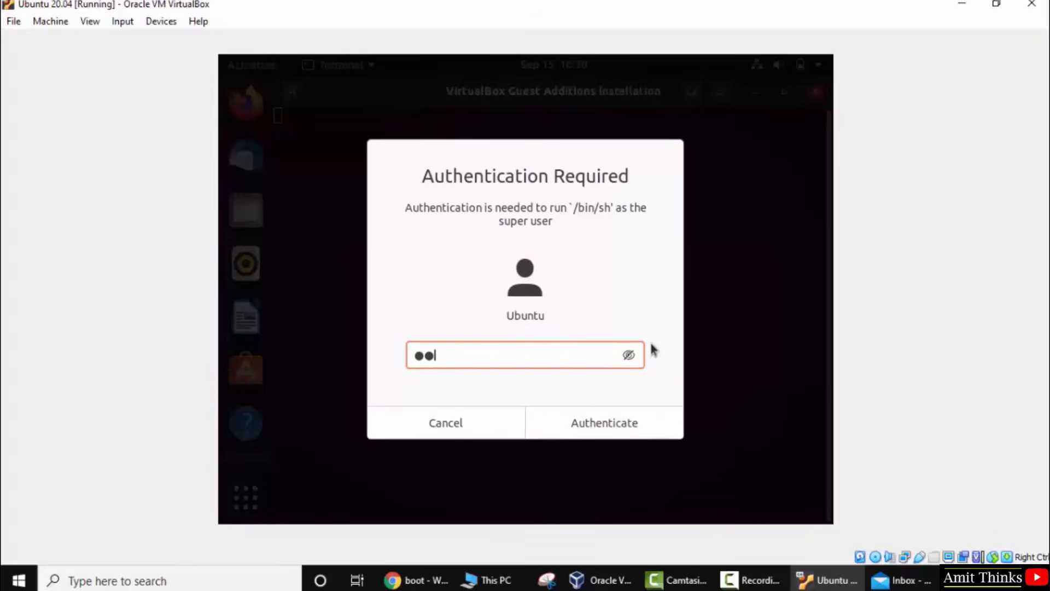
key(Return)
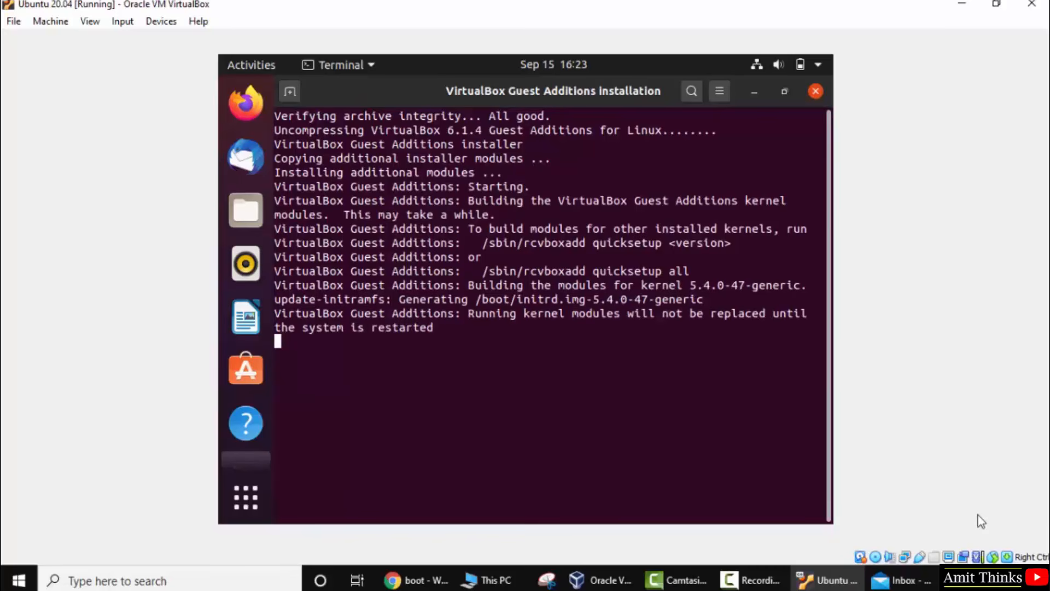
key(Return)
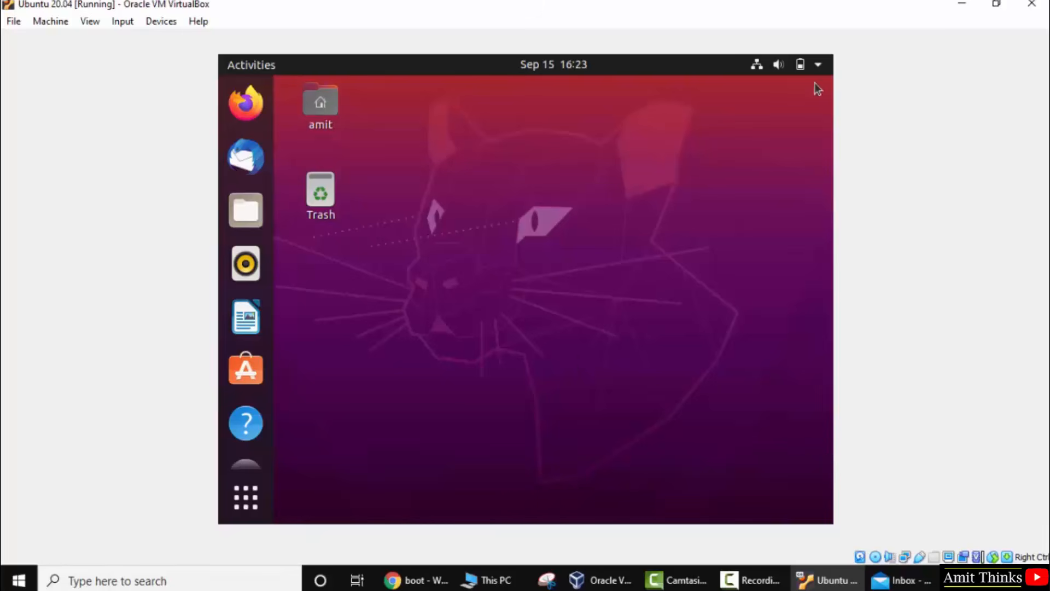
Restart the Ubuntu guest from its own power-off options
click(820, 66)
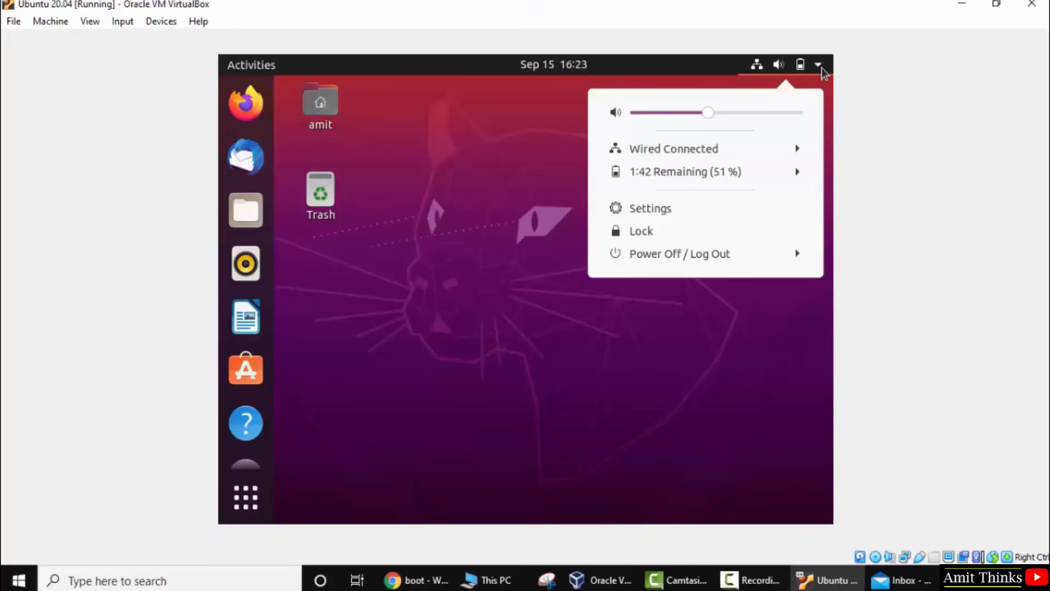
click(744, 257)
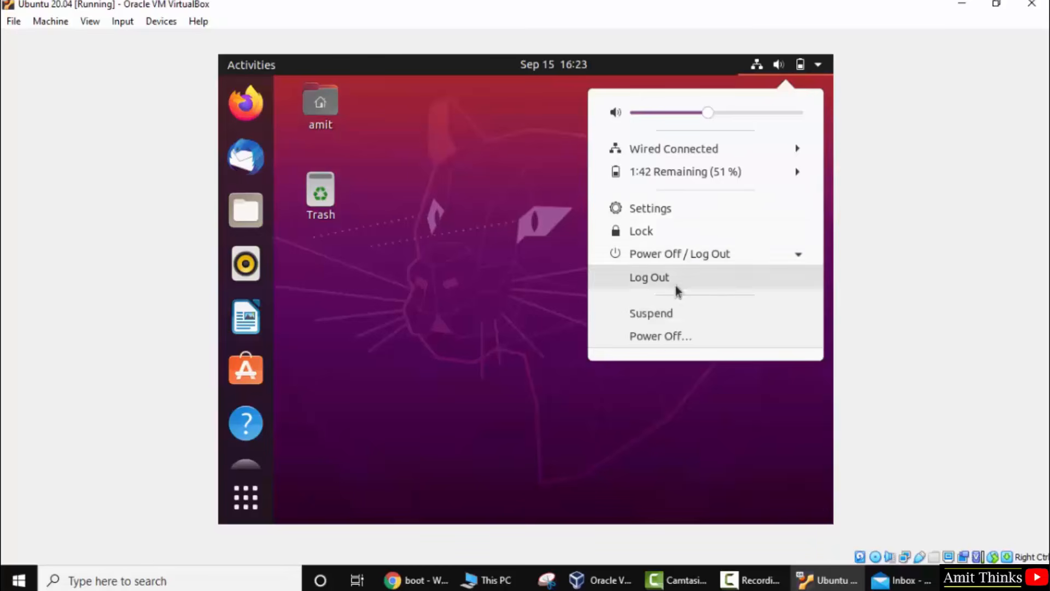
click(659, 336)
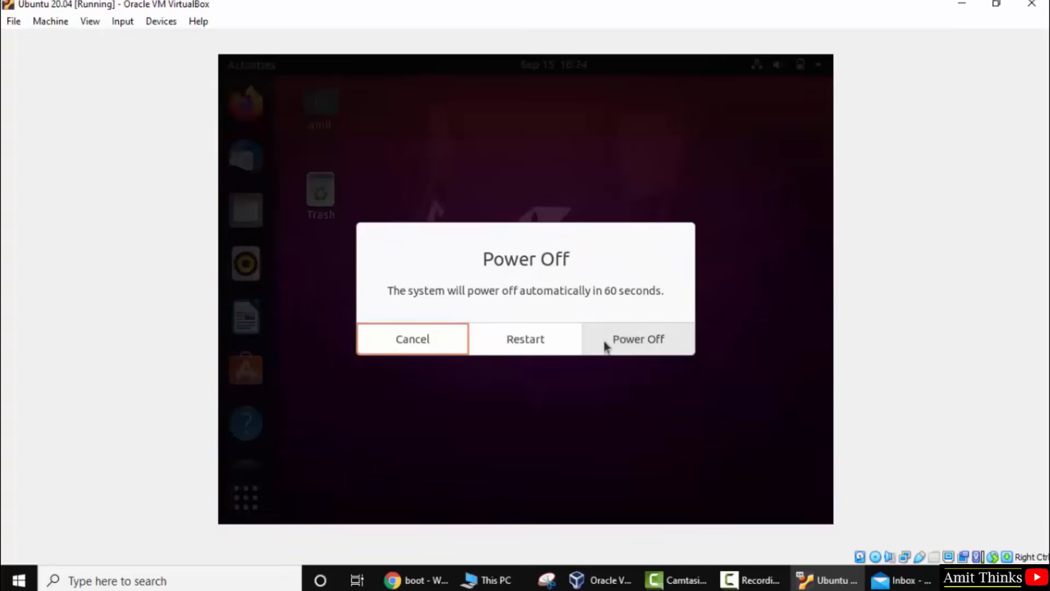
click(526, 340)
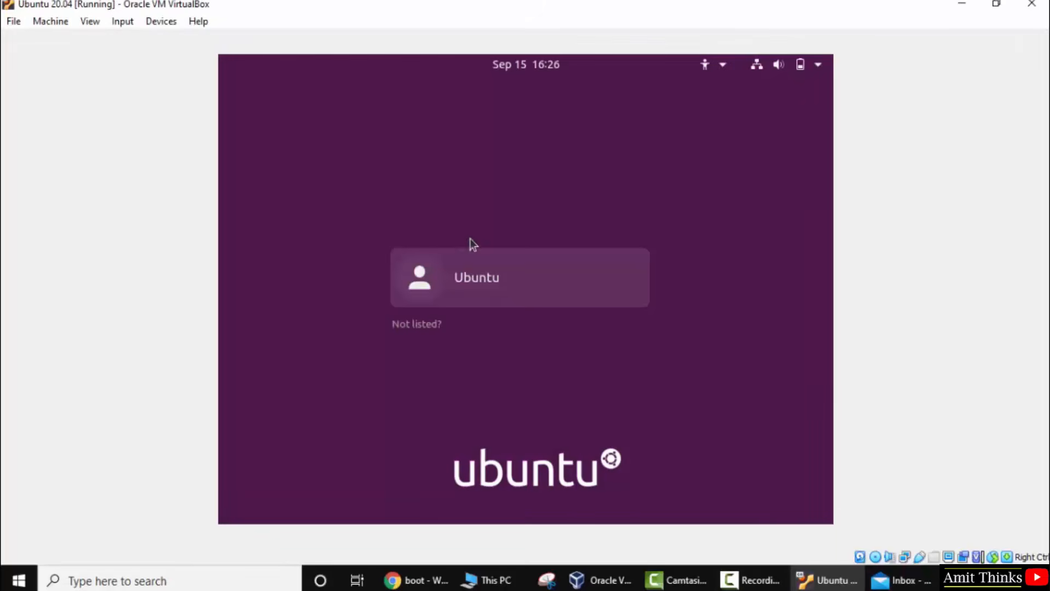
Log back in to the Ubuntu account with the account password, turning off Caps Lock
click(490, 264)
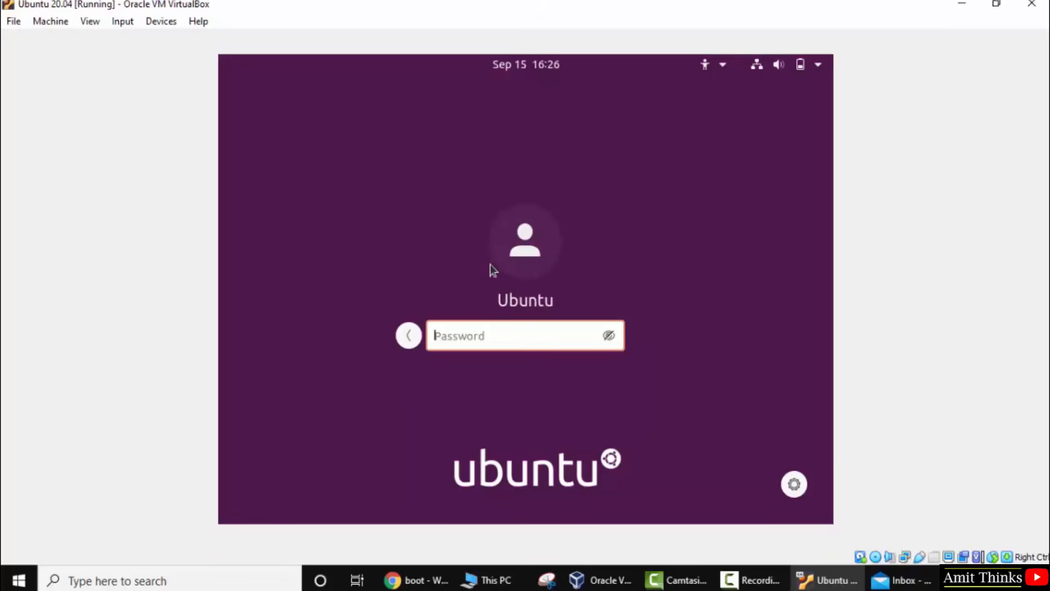
text(A)
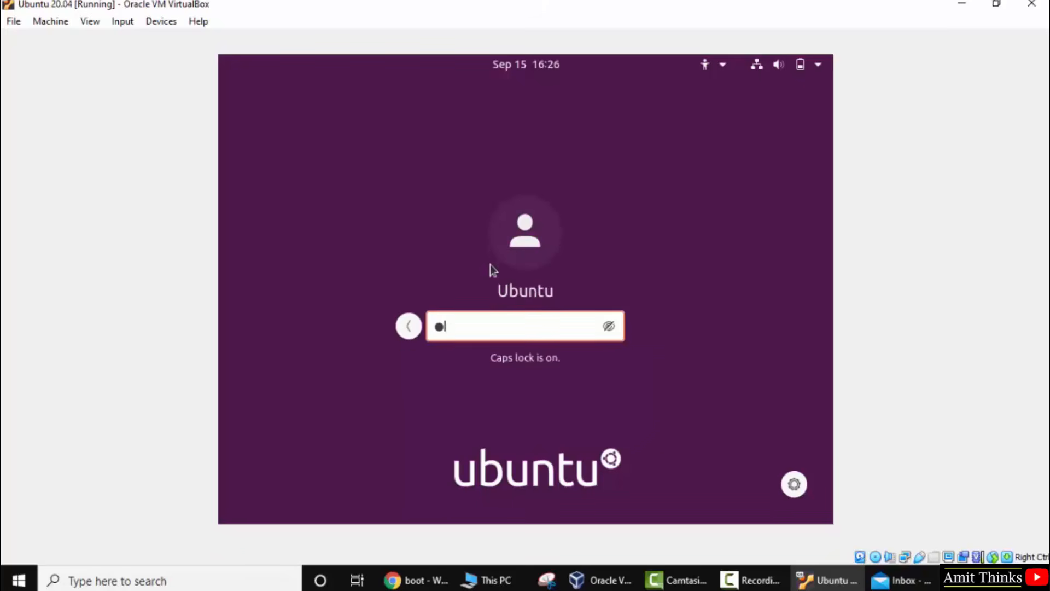
key(Caps_Lock)
text(•••••••••••••••)
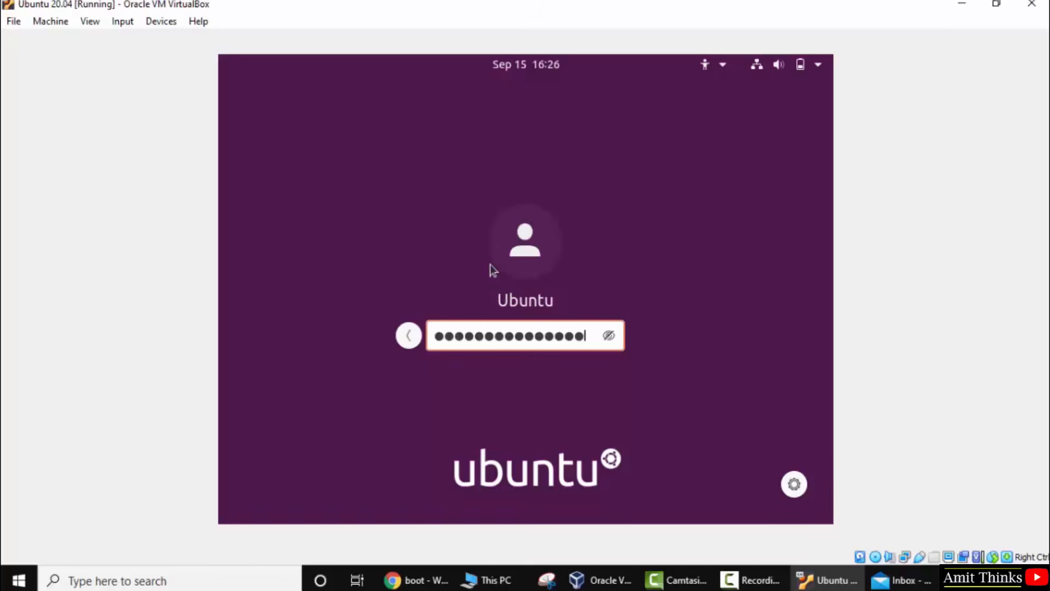
key(Return)
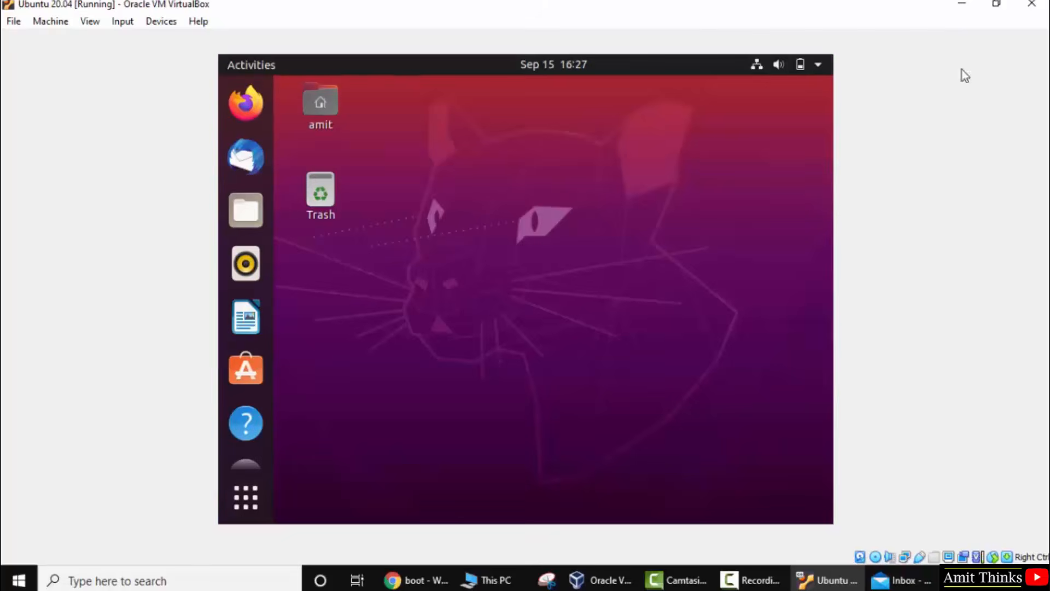
Restore the maximized virtual machine to a smaller window and move it towards the middle of the Windows desktop
click(984, 9)
drag(294, 2, 500, 50)
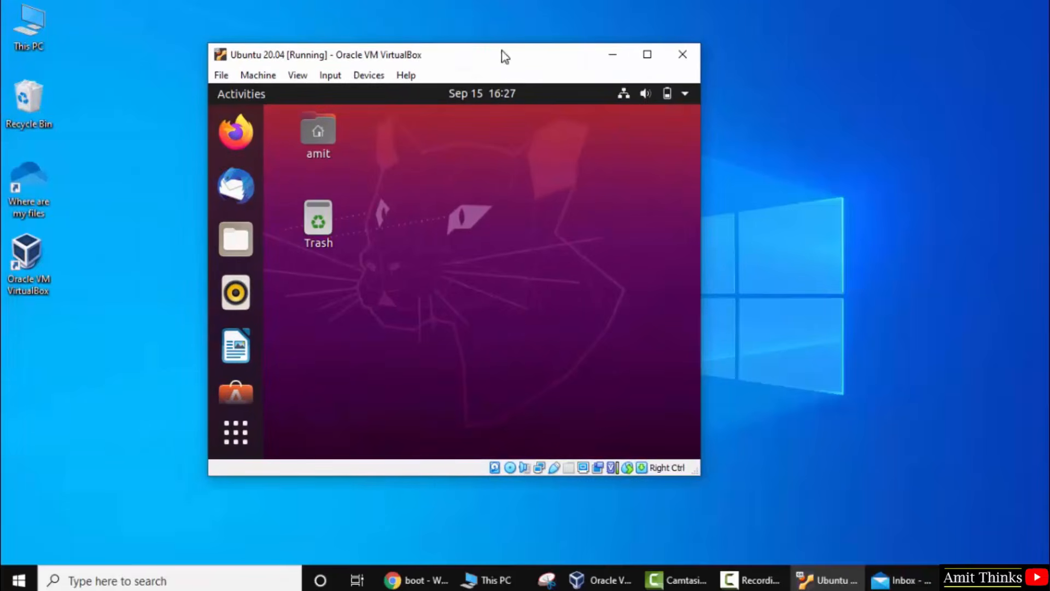
Enlarge the running Ubuntu 20.04 window, reposition it on the Windows desktop, and maximize it
drag(698, 473, 1048, 534)
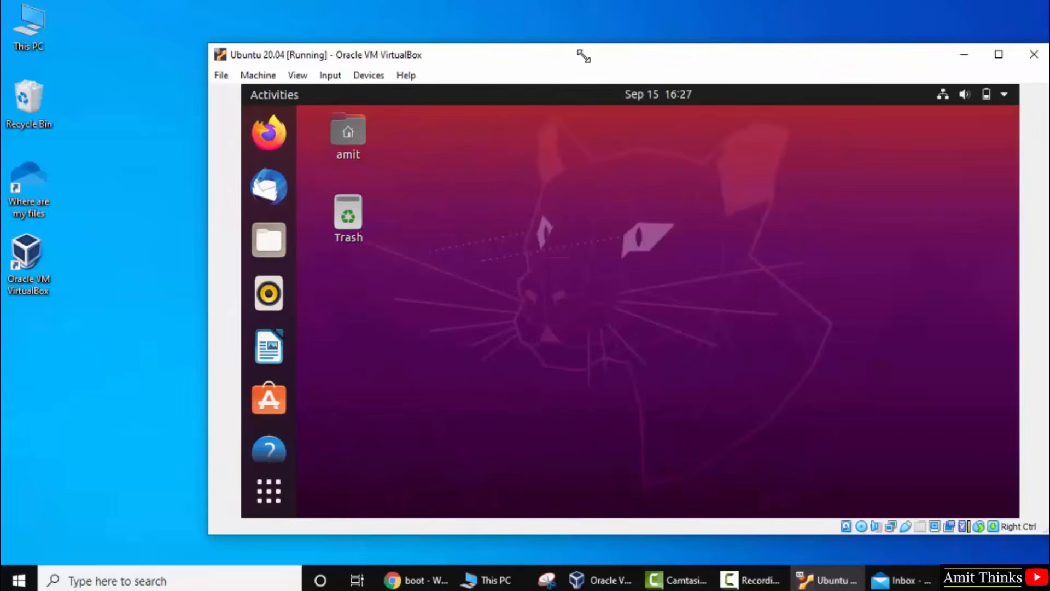
drag(584, 56, 440, 36)
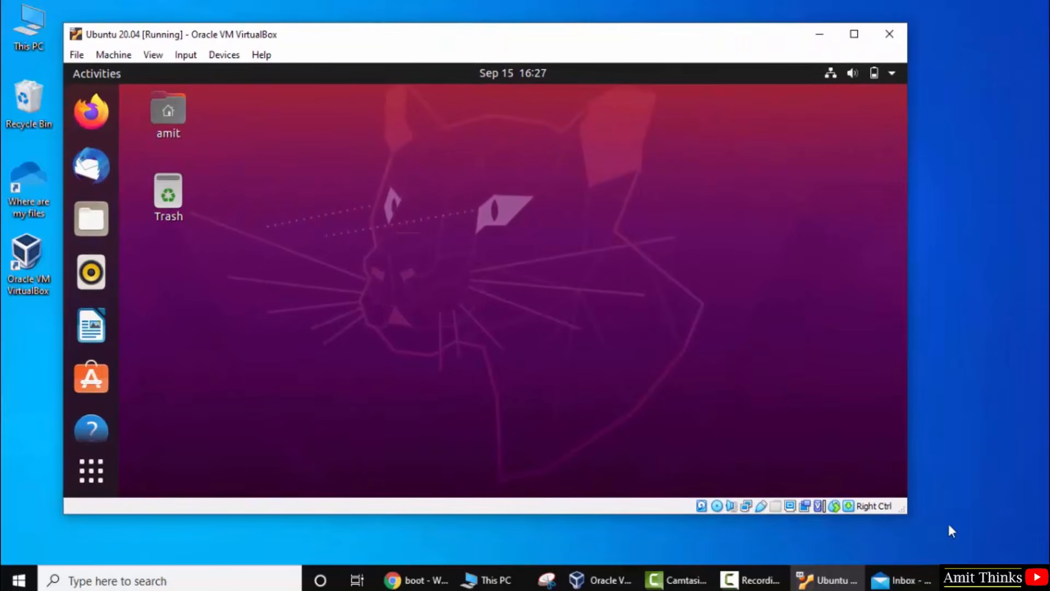
drag(904, 510, 1010, 550)
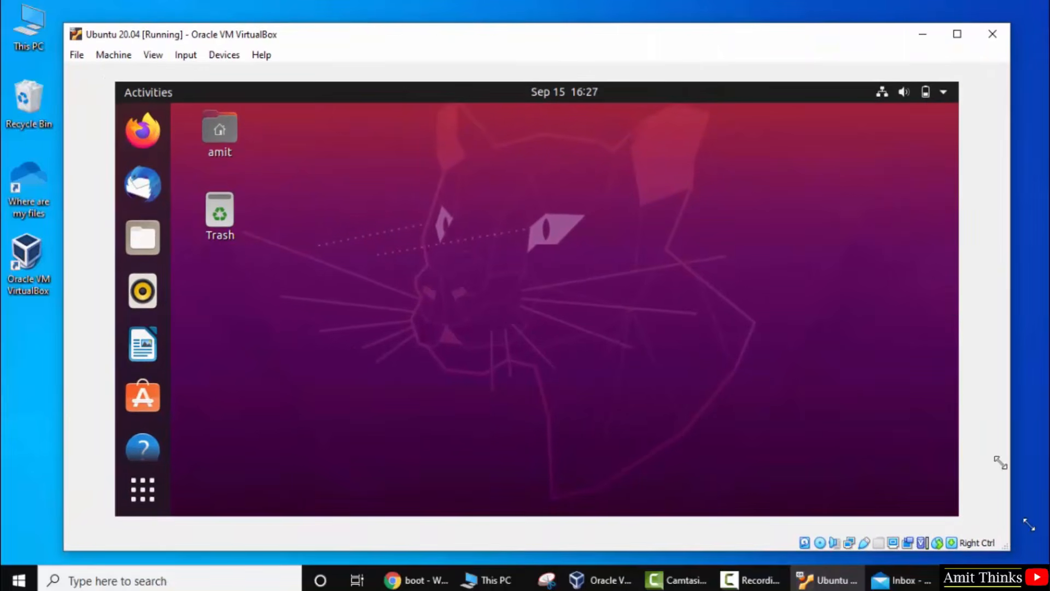
click(957, 34)
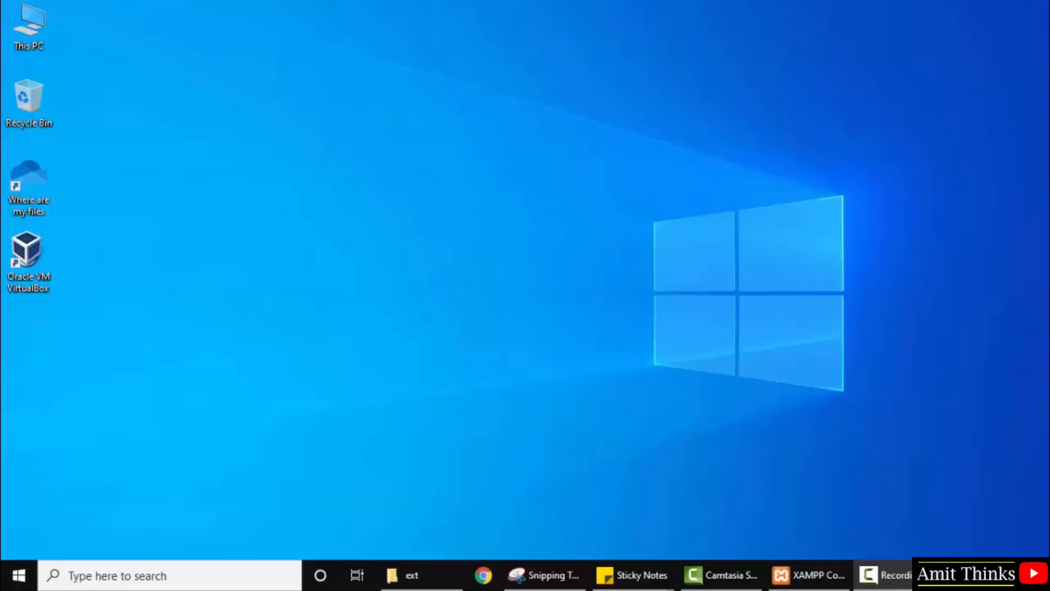
Open VirtualBox and adjust the Ubuntu 20.04 machine's base memory in its System settings, raising it to about 6340 MB and lowering it again
click(28, 287)
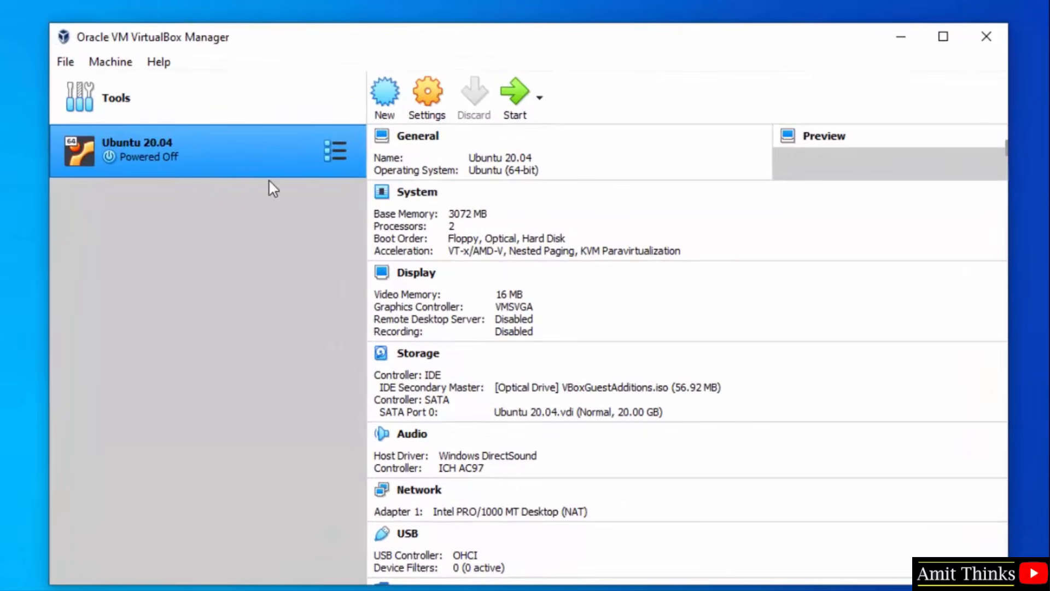
click(426, 117)
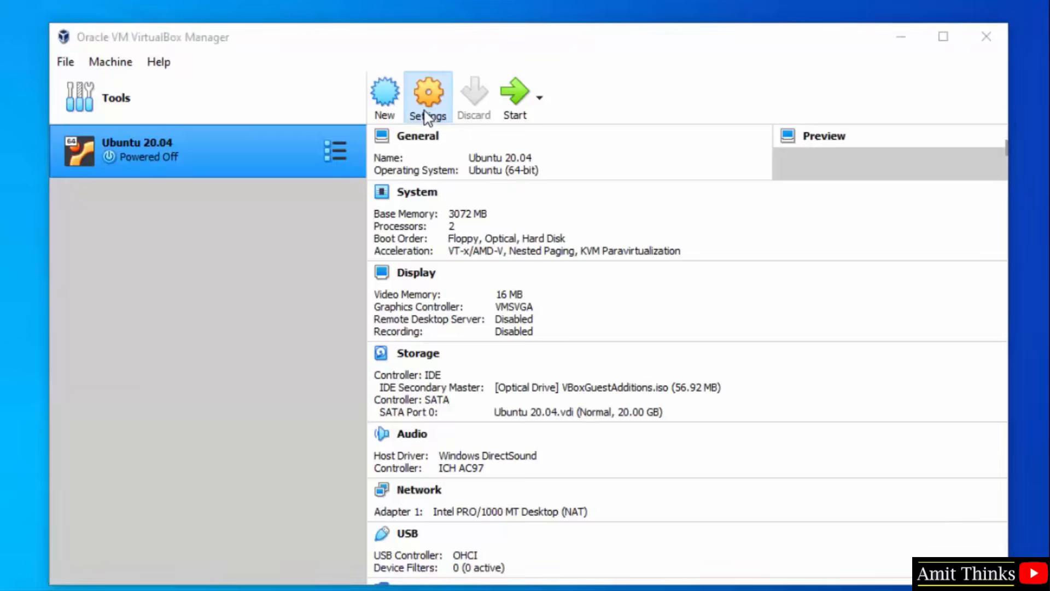
click(336, 148)
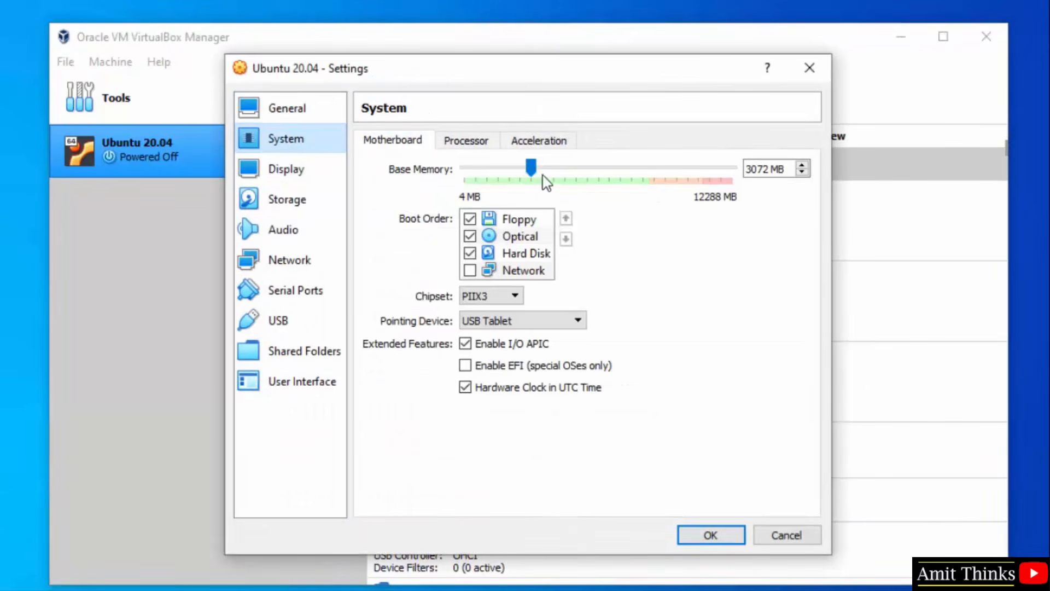
drag(578, 82, 110, 57)
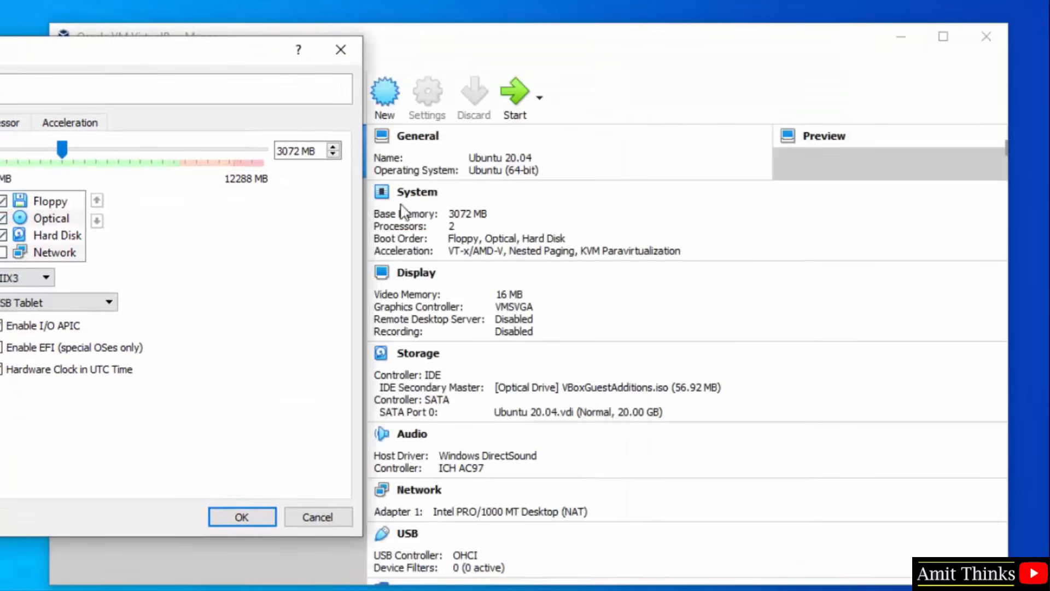
click(295, 150)
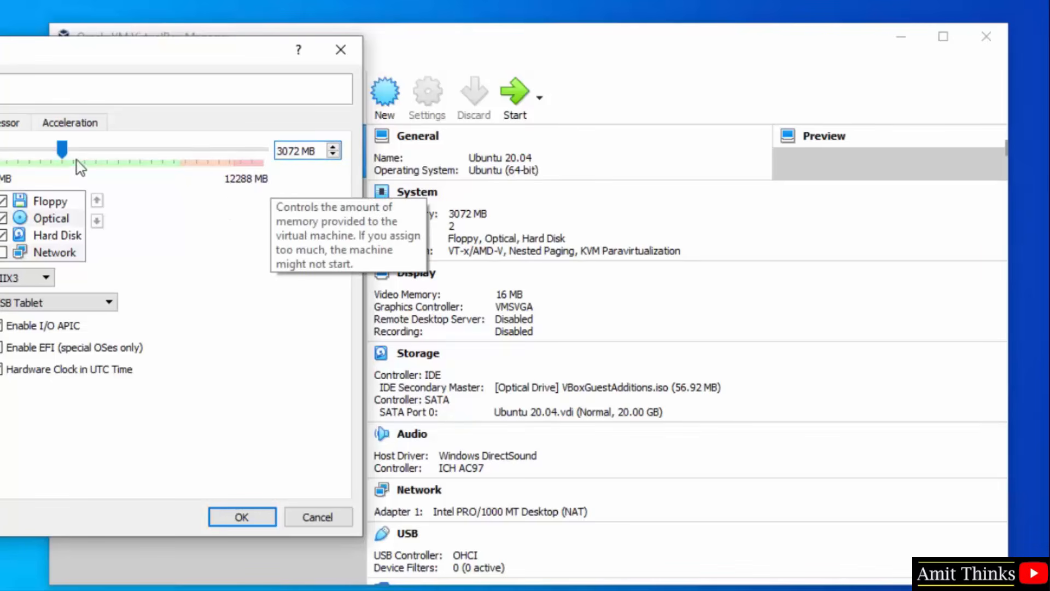
drag(62, 149, 137, 159)
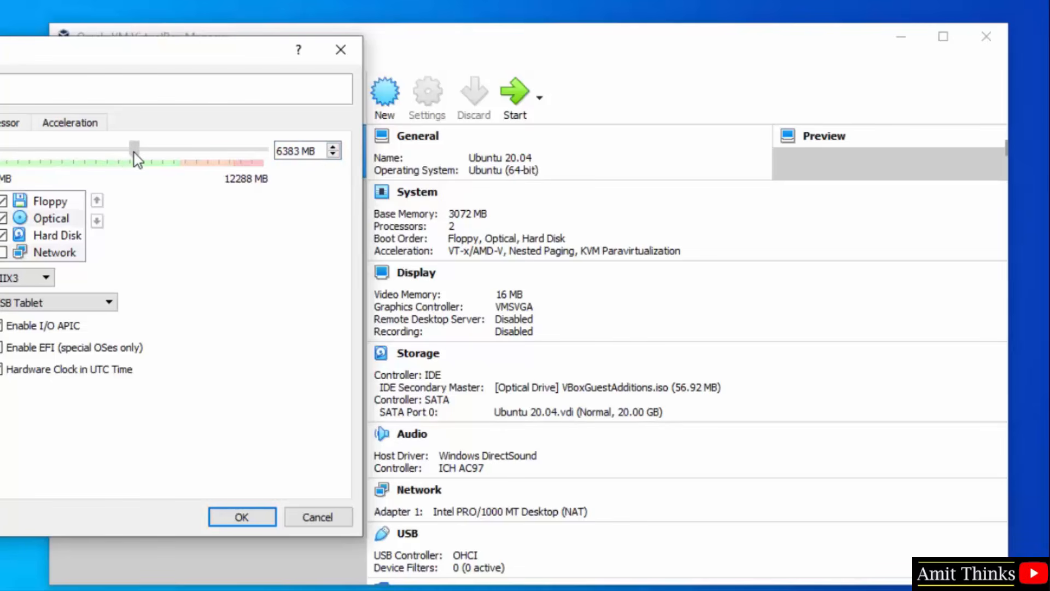
drag(133, 152, 133, 153)
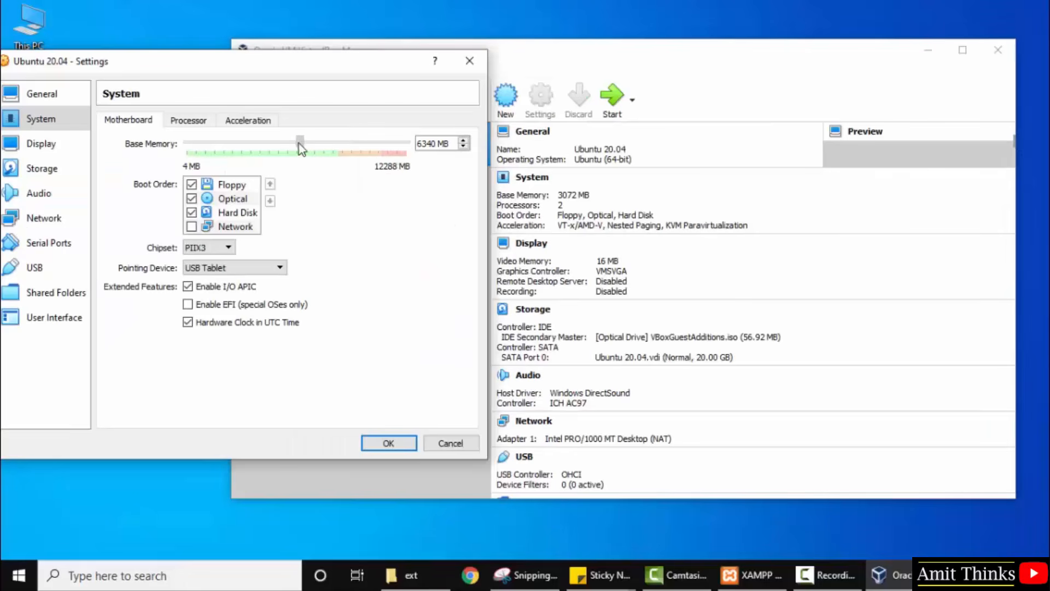
drag(133, 149, 16, 153)
mouse_move(202, 142)
mouse_down()
mouse_move(363, 141)
mouse_move(218, 140)
mouse_up()
drag(323, 60, 396, 70)
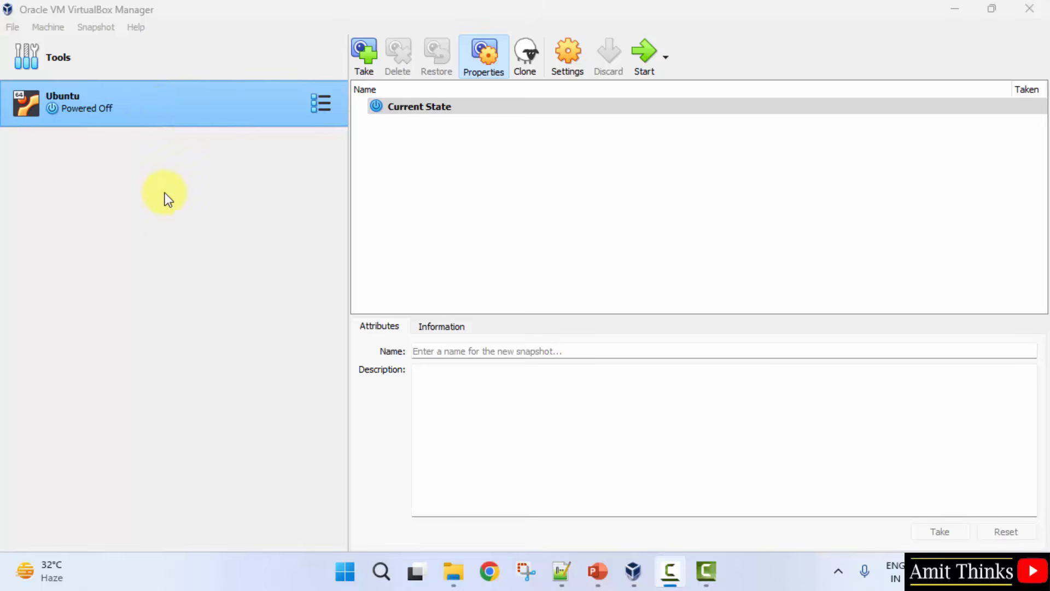
Create a desktop shortcut for the Ubuntu virtual machine and minimize the VirtualBox Manager
right_click(198, 96)
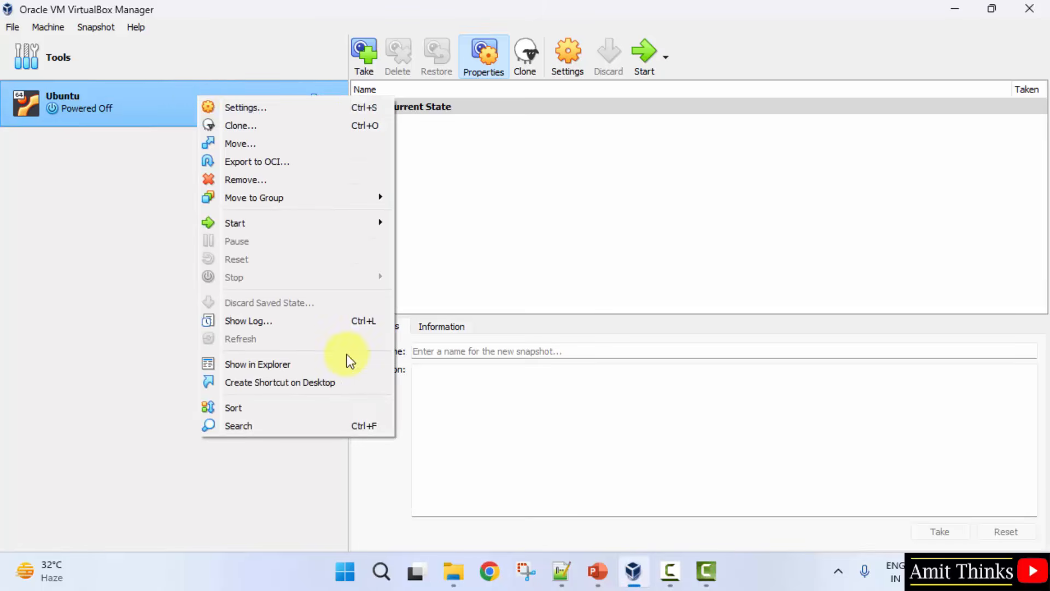
click(353, 382)
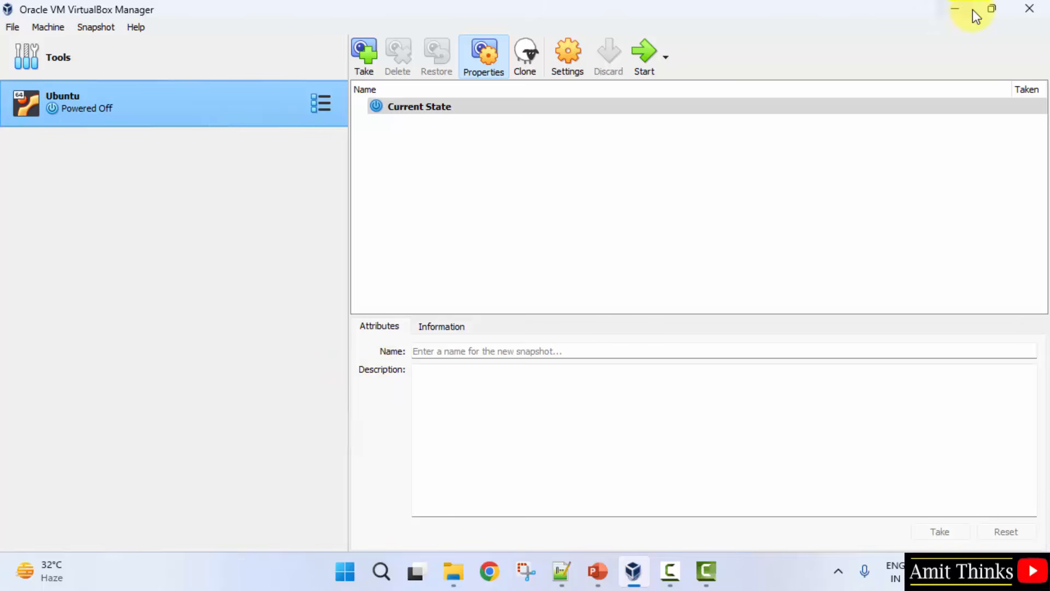
click(955, 10)
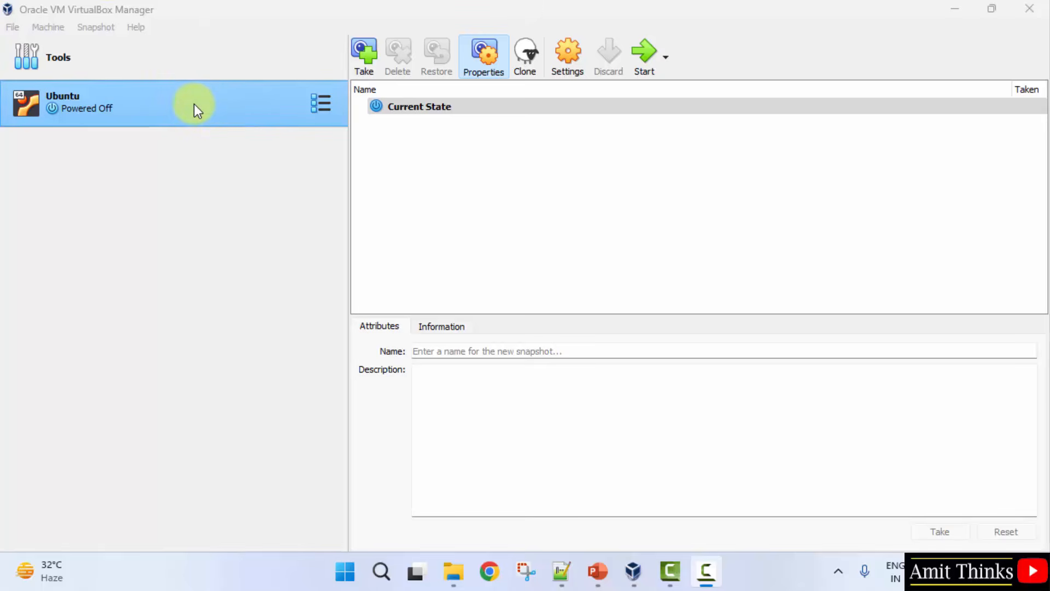
Open the Ubuntu virtual machine's Audio settings and accept the dialog
right_click(163, 110)
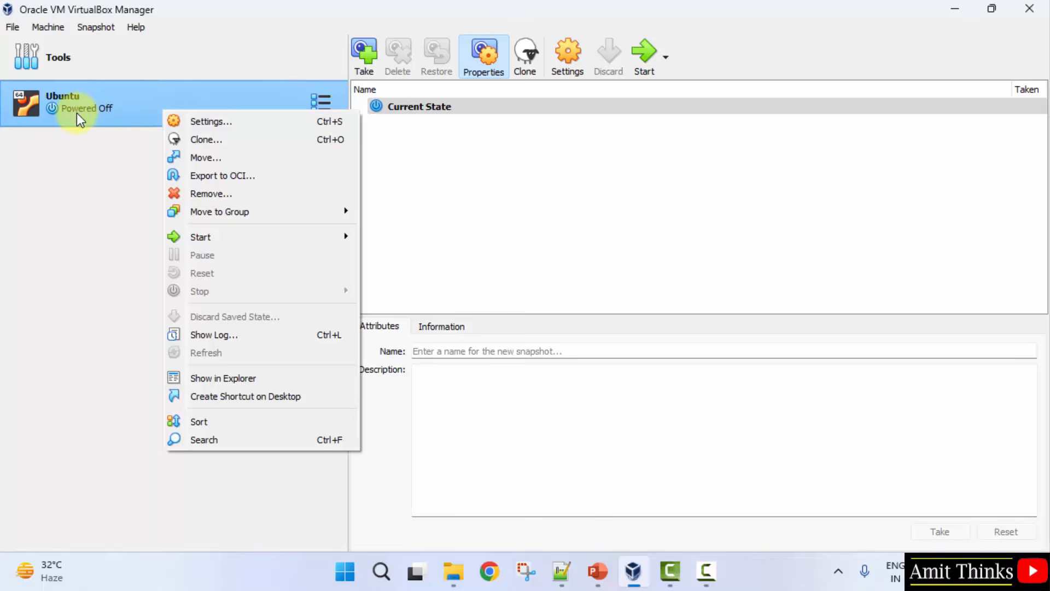
click(284, 122)
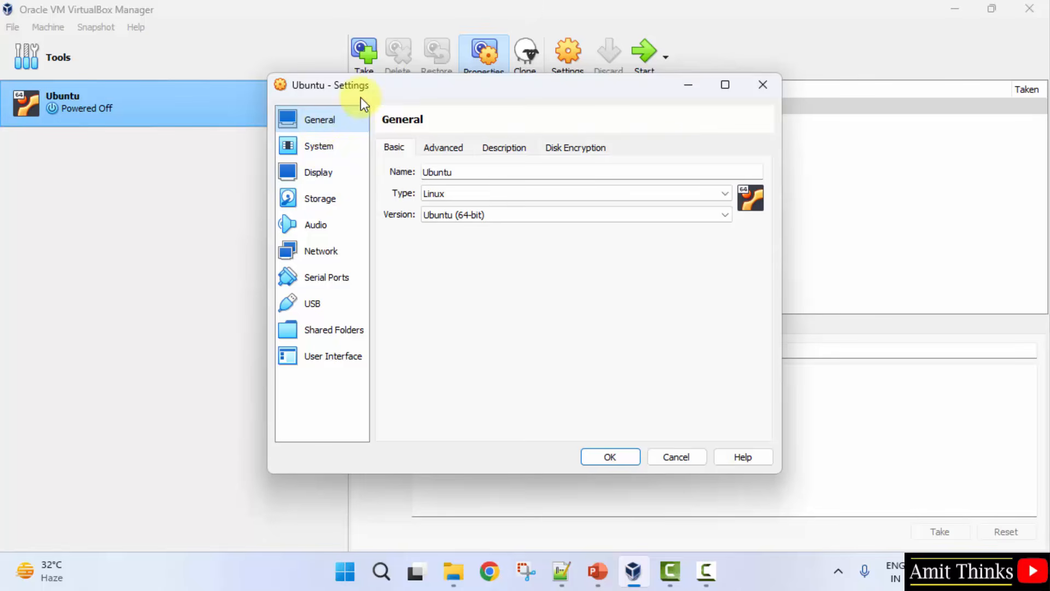
click(347, 227)
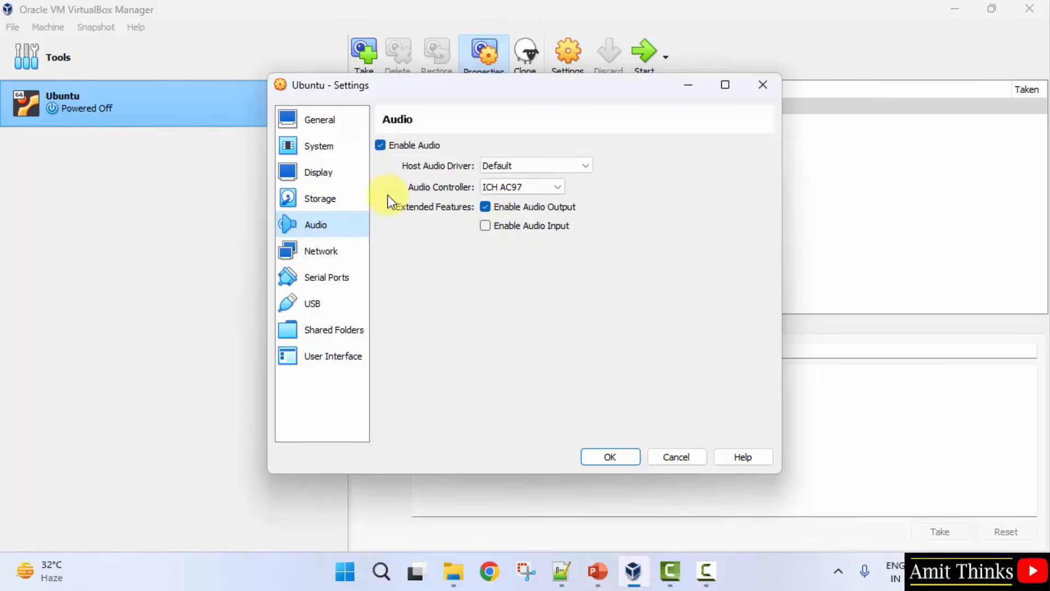
click(622, 457)
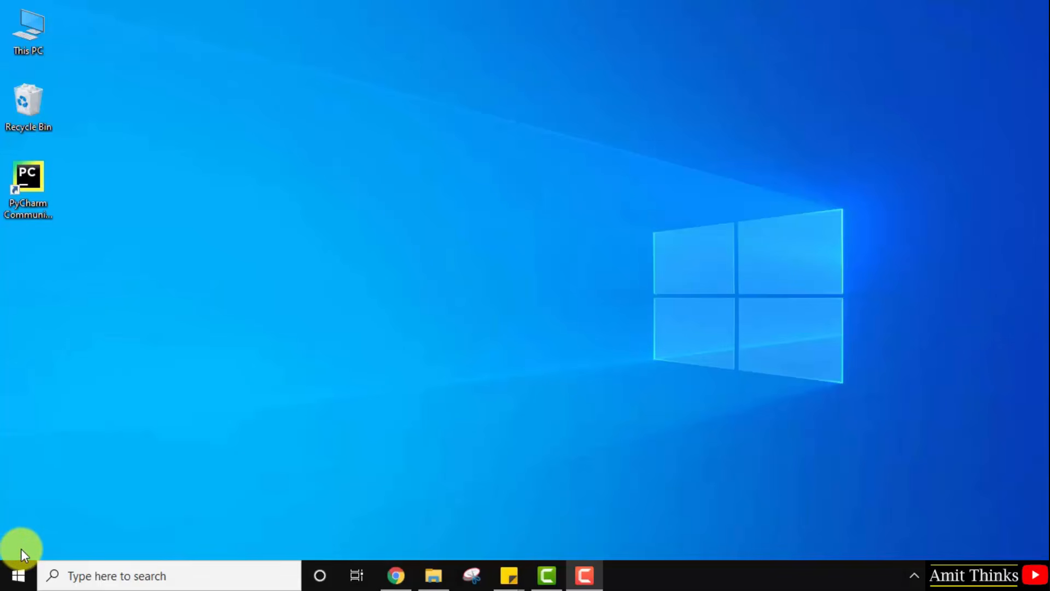
Search Windows for "virtual box" and open Oracle VM VirtualBox
click(18, 575)
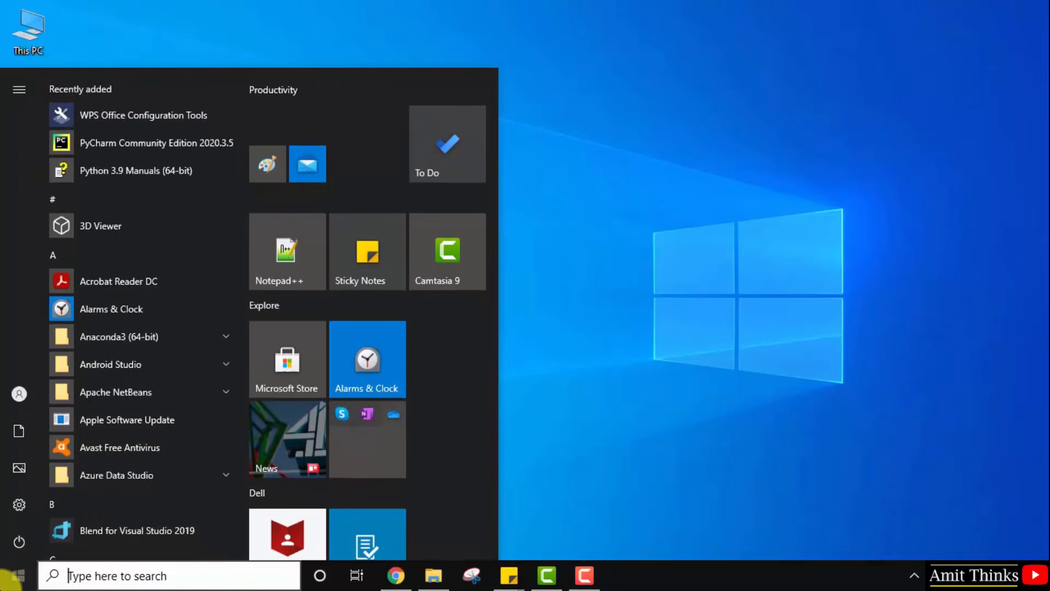
text(virtual box)
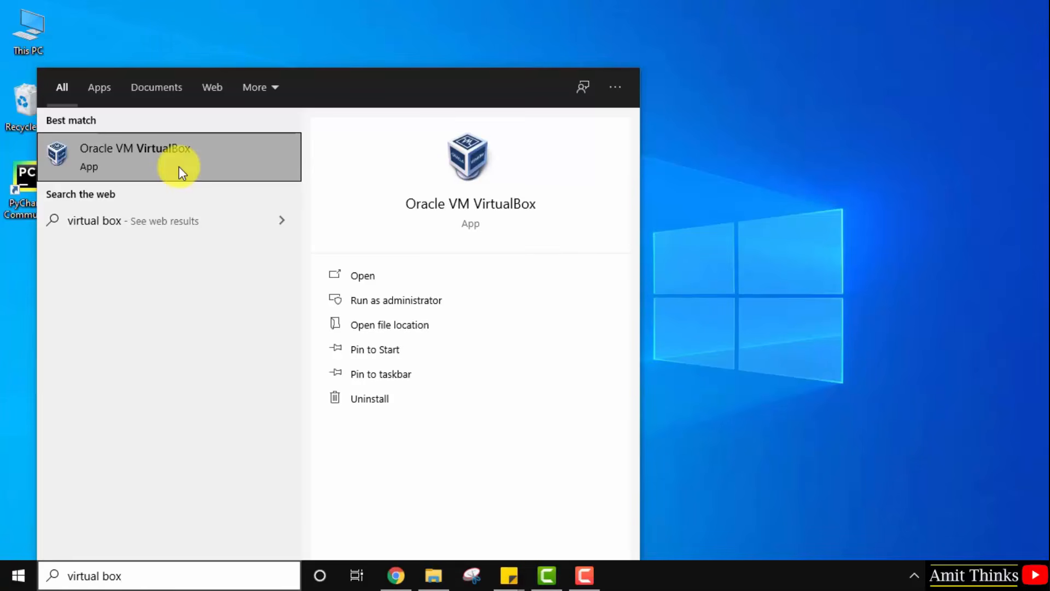
click(211, 164)
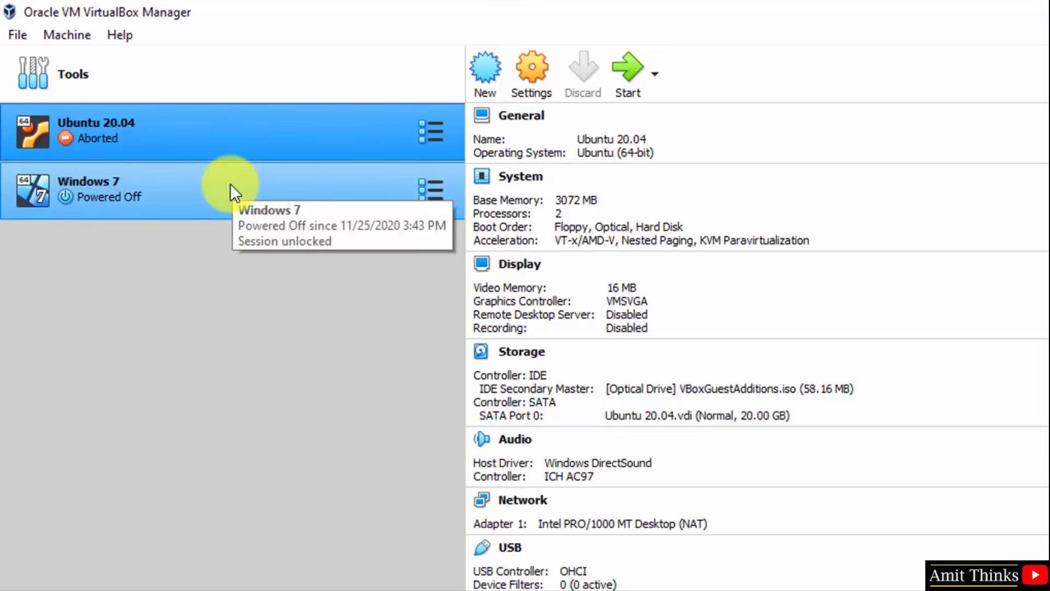
Remove the Windows 7 virtual machine together with all its files and close the VirtualBox Manager
right_click(268, 187)
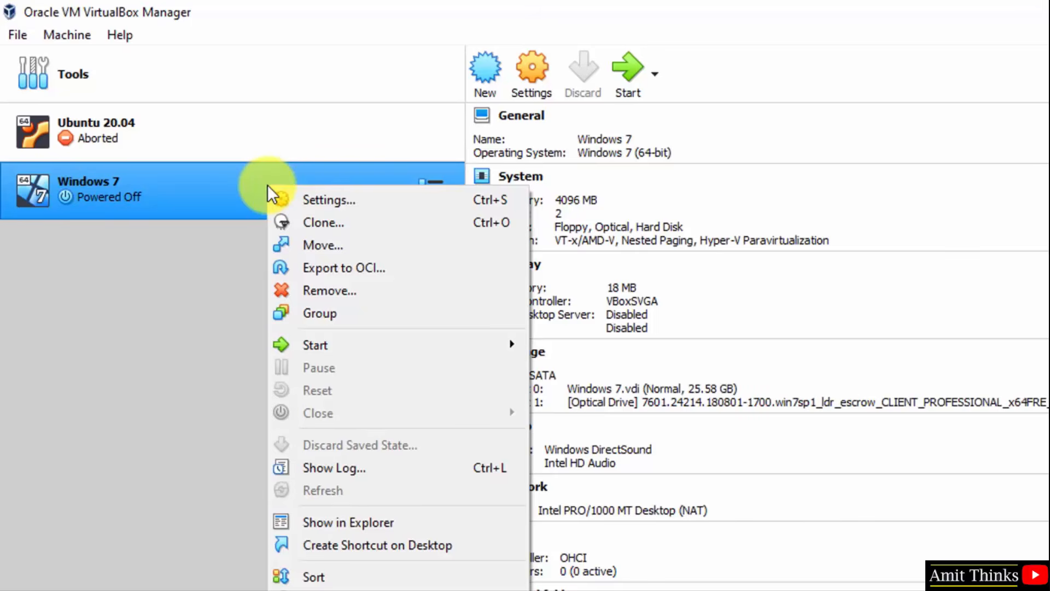
click(330, 290)
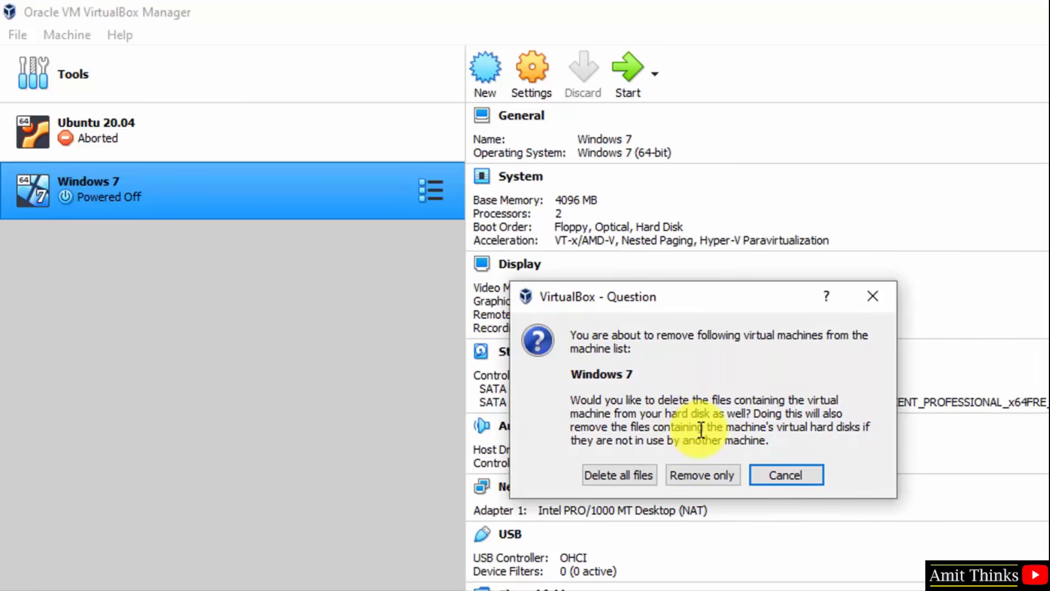
click(622, 475)
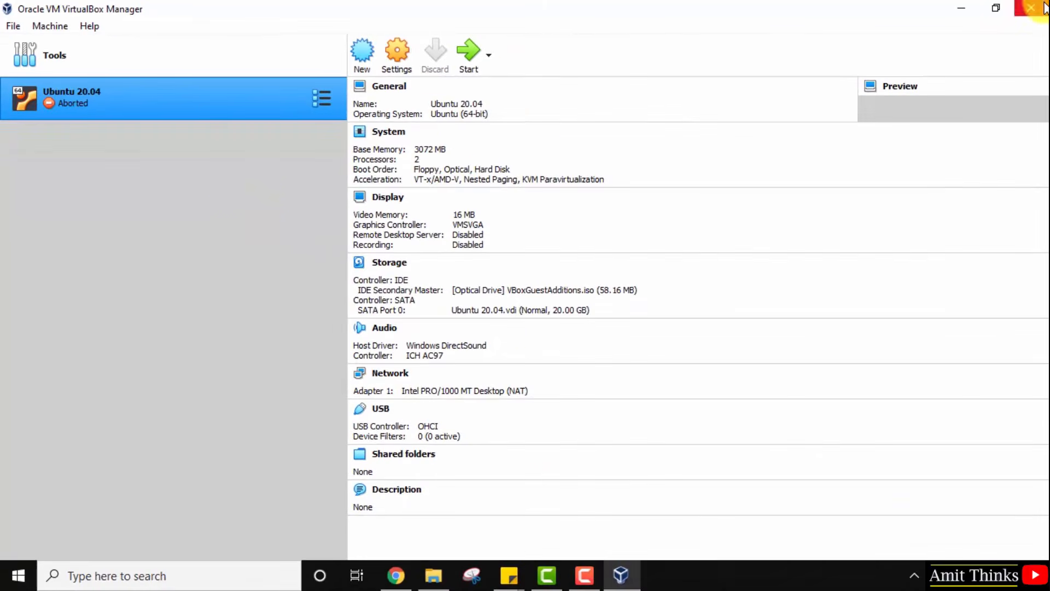
click(1031, 7)
Reopen Oracle VM VirtualBox through a Windows search and bring up the available actions for the Ubuntu 20.04 machine
click(12, 577)
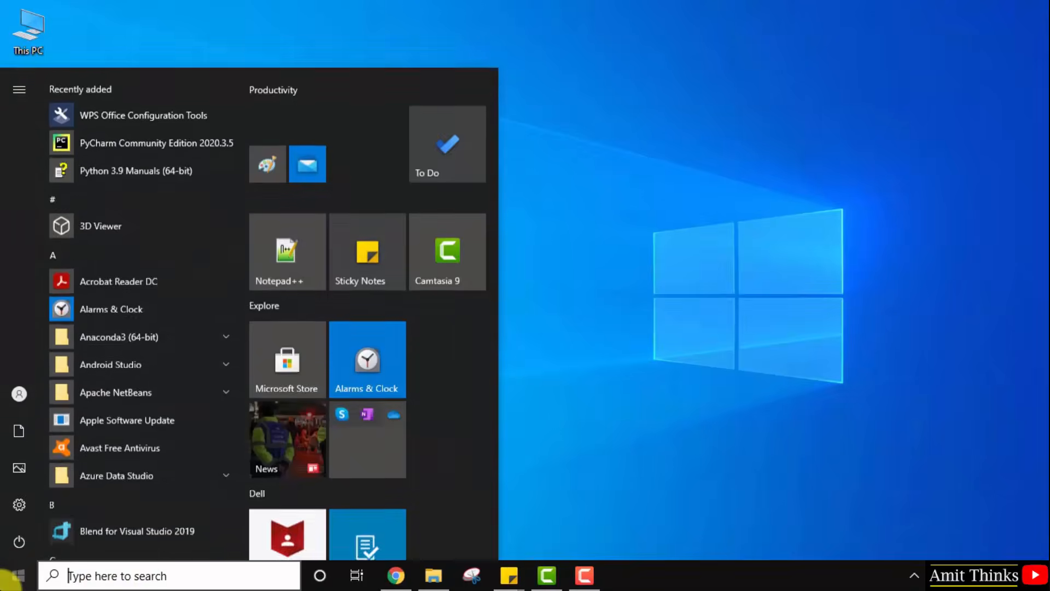
text(virtual)
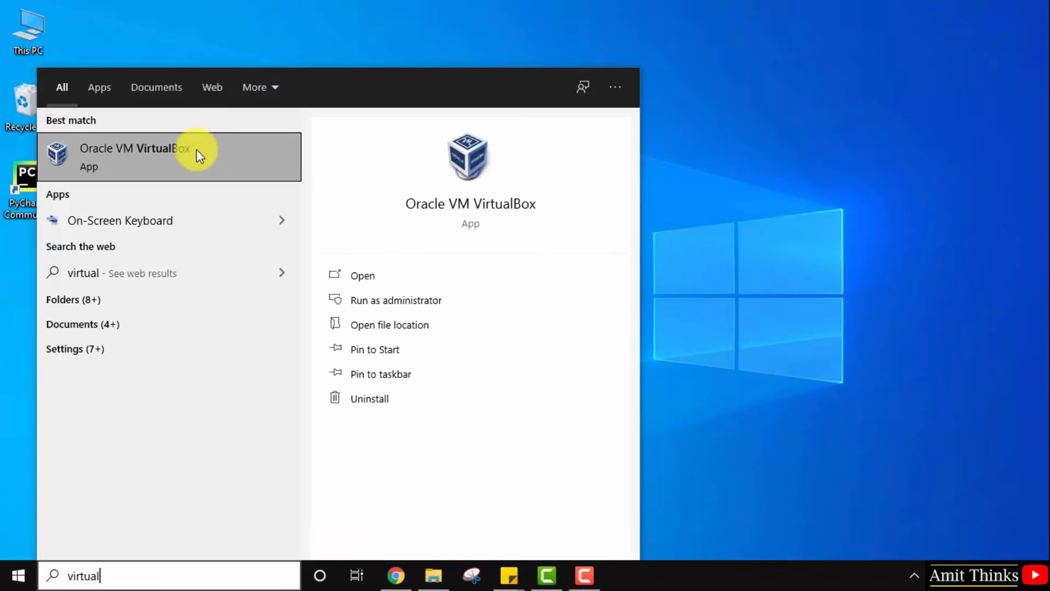
click(195, 153)
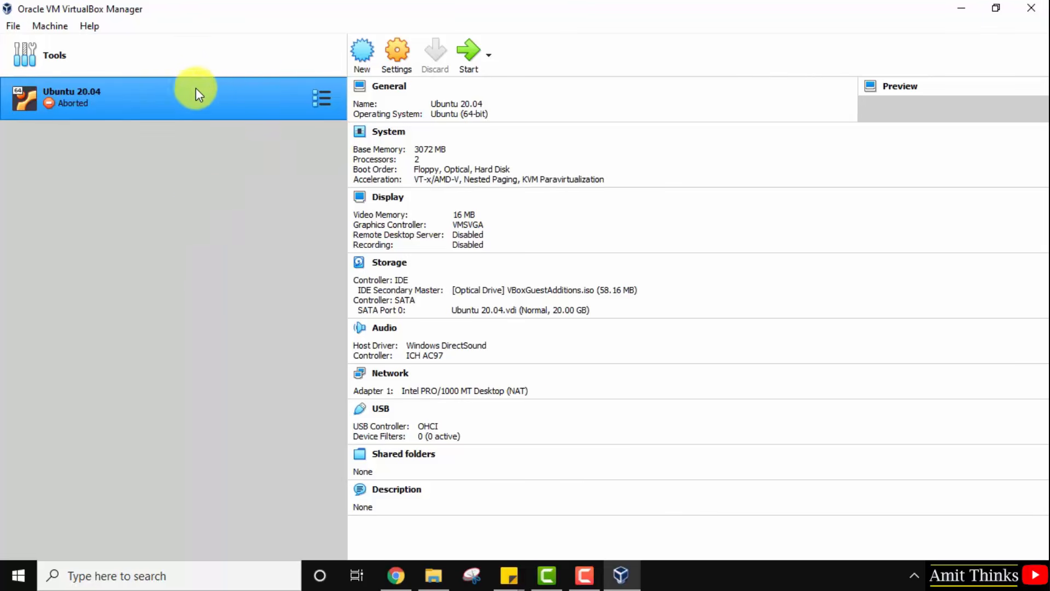
right_click(181, 93)
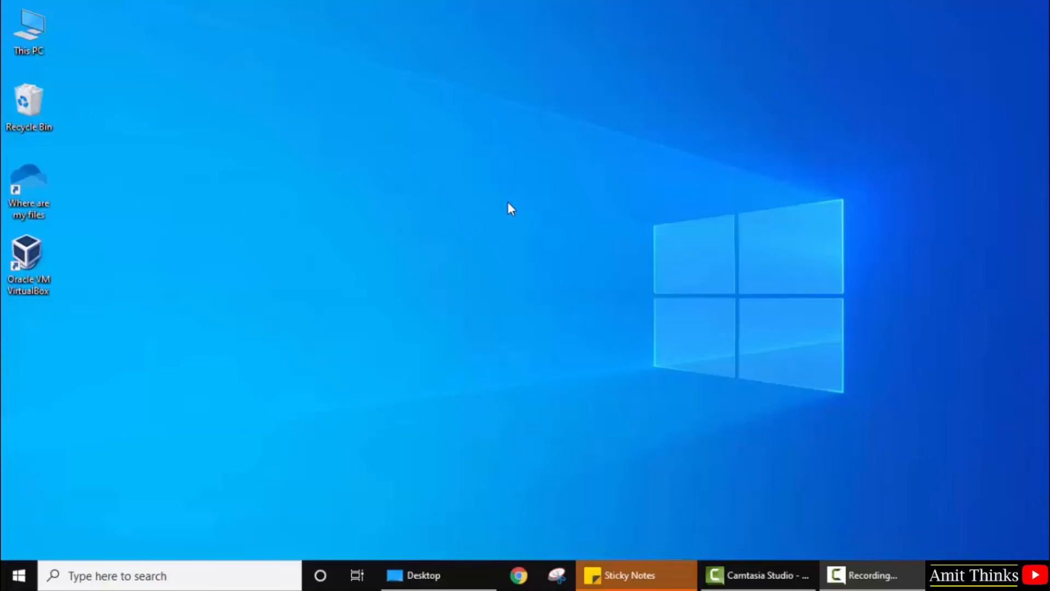
Open VirtualBox and set both Shared Clipboard and Drag'n'Drop to Bidirectional in the Ubuntu 20.04 machine's advanced settings
double_click(42, 286)
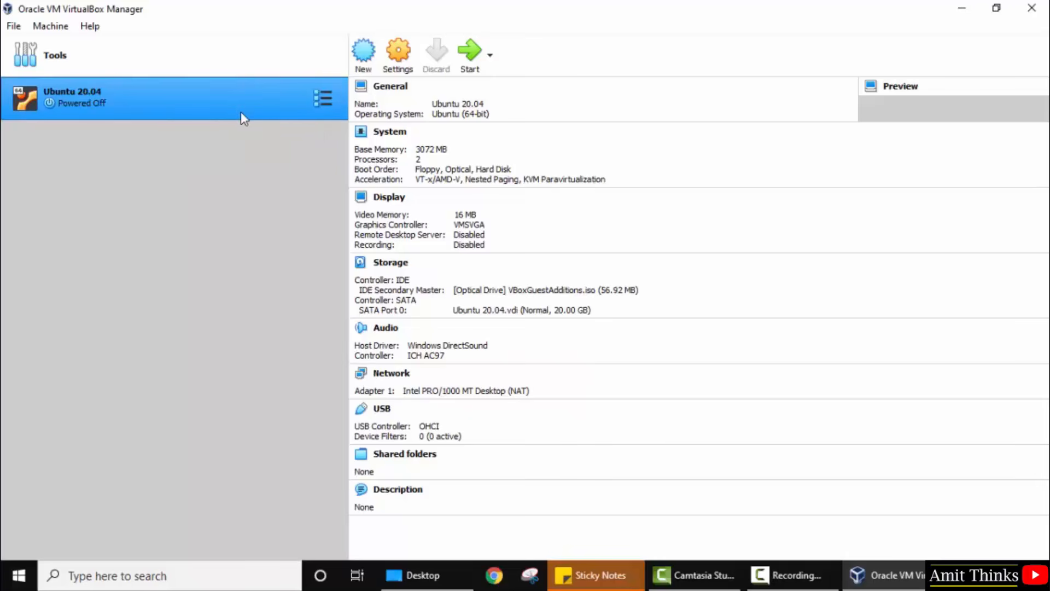
click(415, 55)
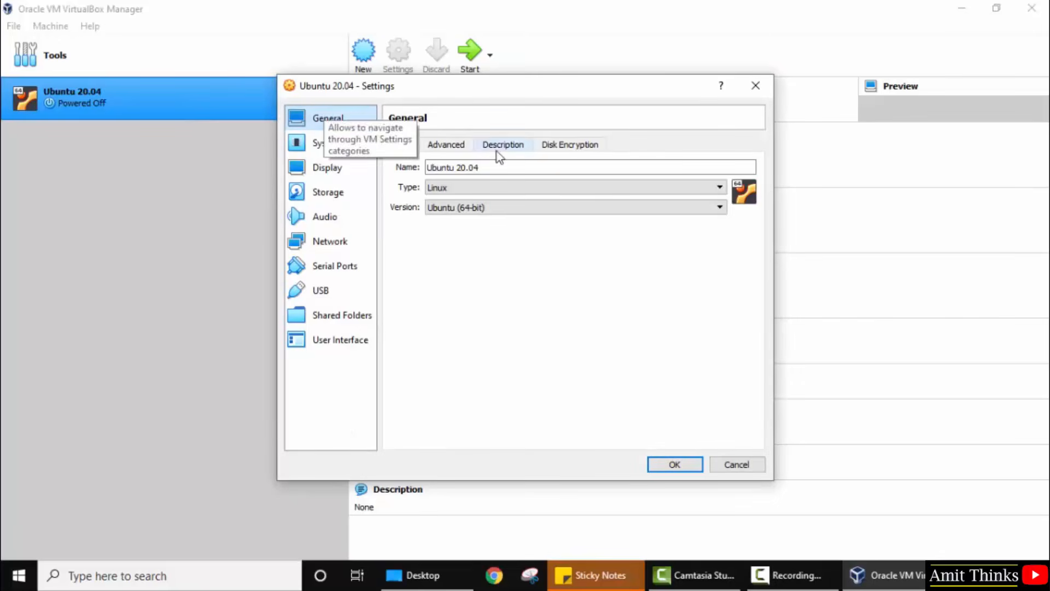
click(462, 145)
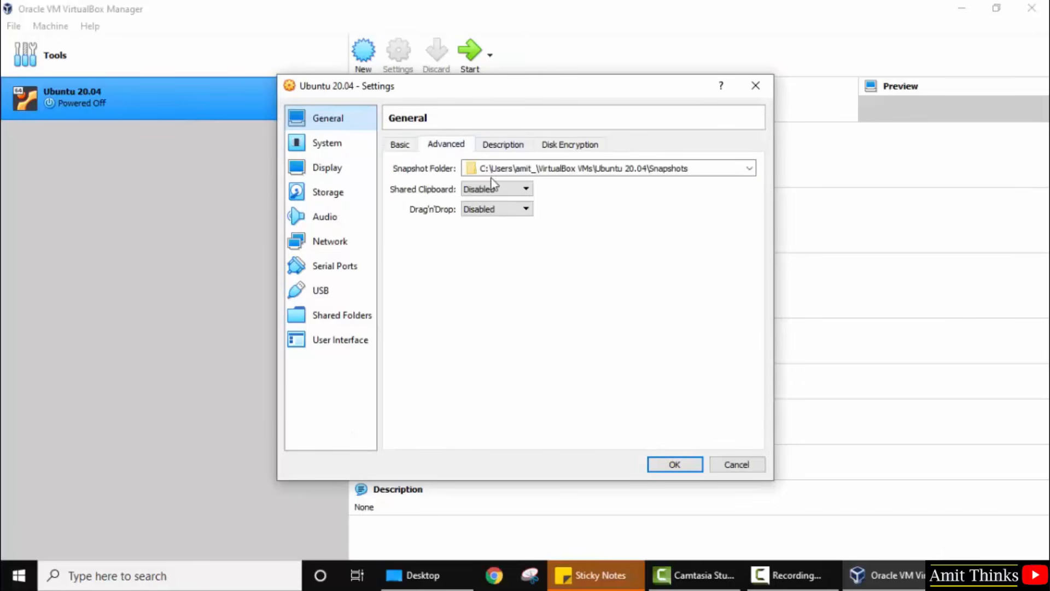
click(508, 191)
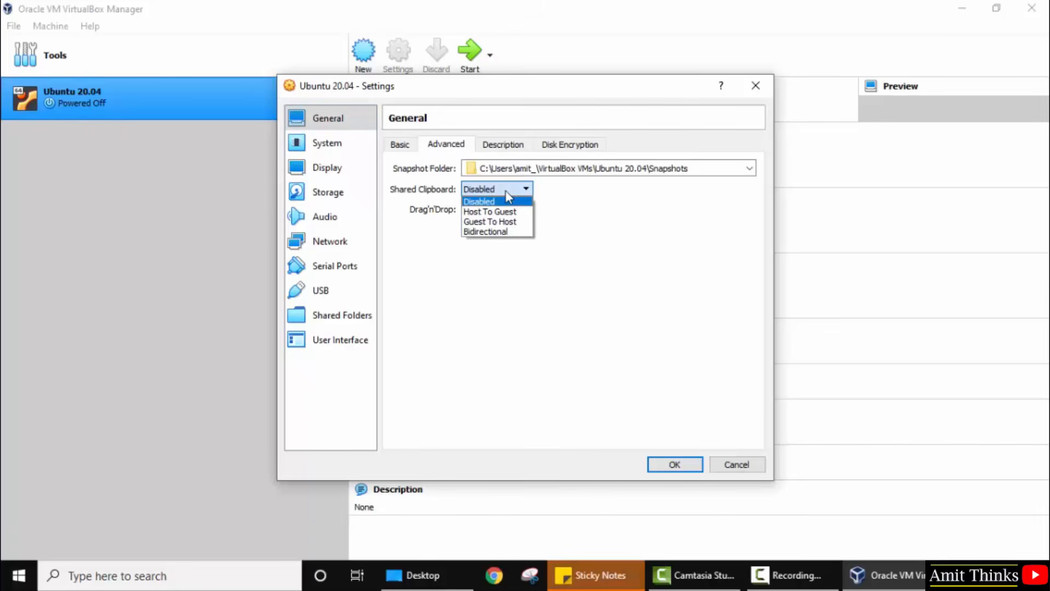
click(516, 236)
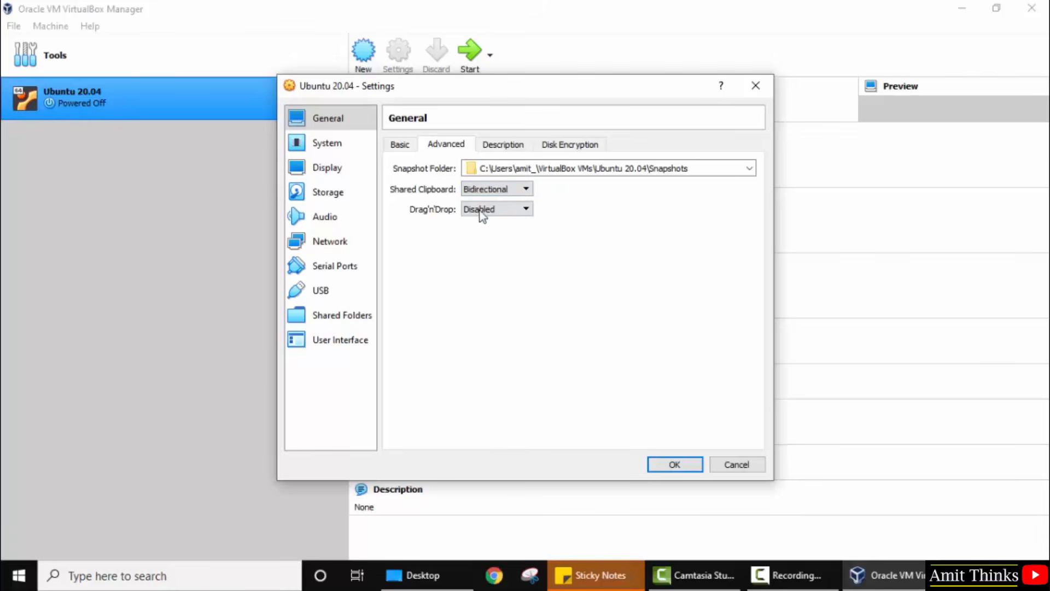
click(482, 210)
click(501, 251)
click(674, 464)
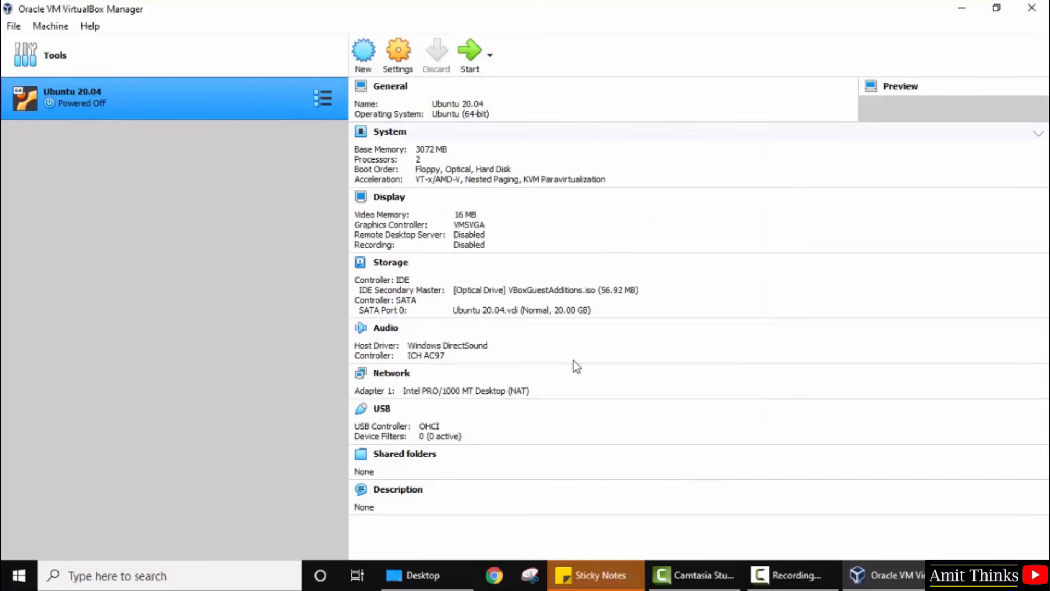
click(995, 9)
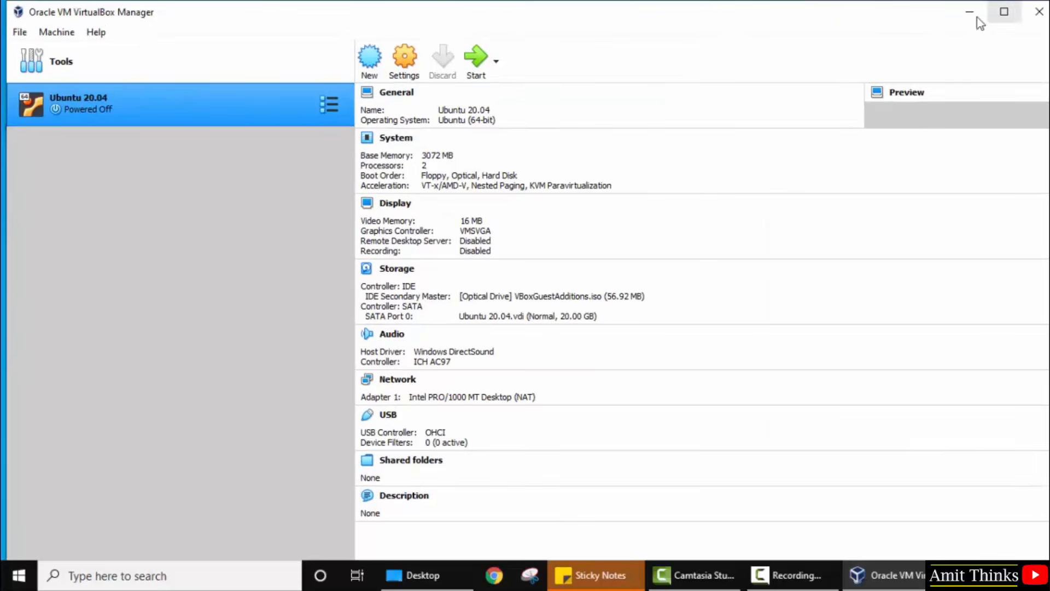
drag(476, 26, 399, 56)
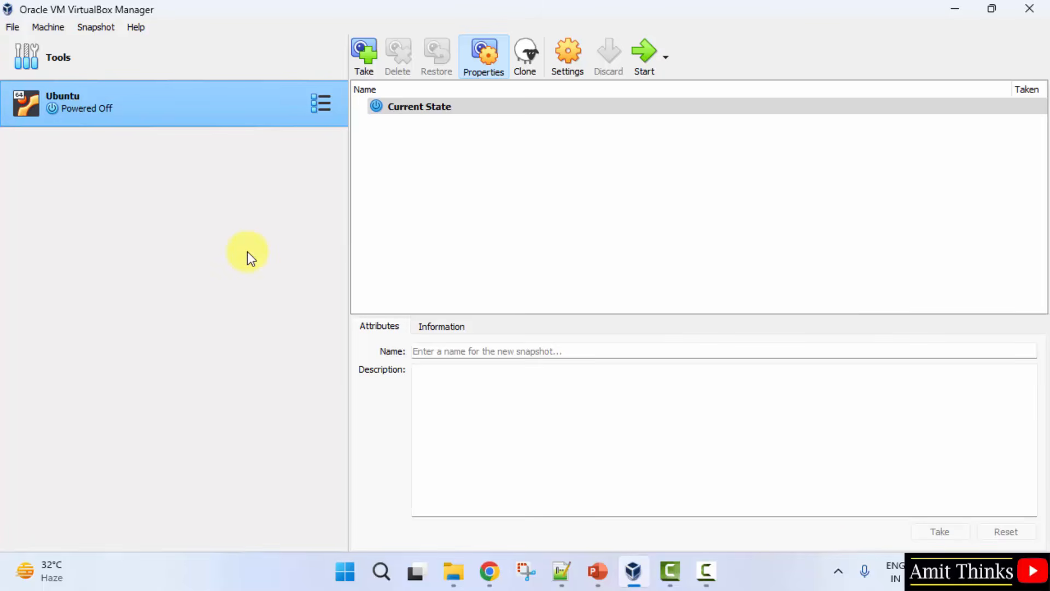
Set the VirtualBox interface color theme to Dark in the preferences and apply the change
click(12, 27)
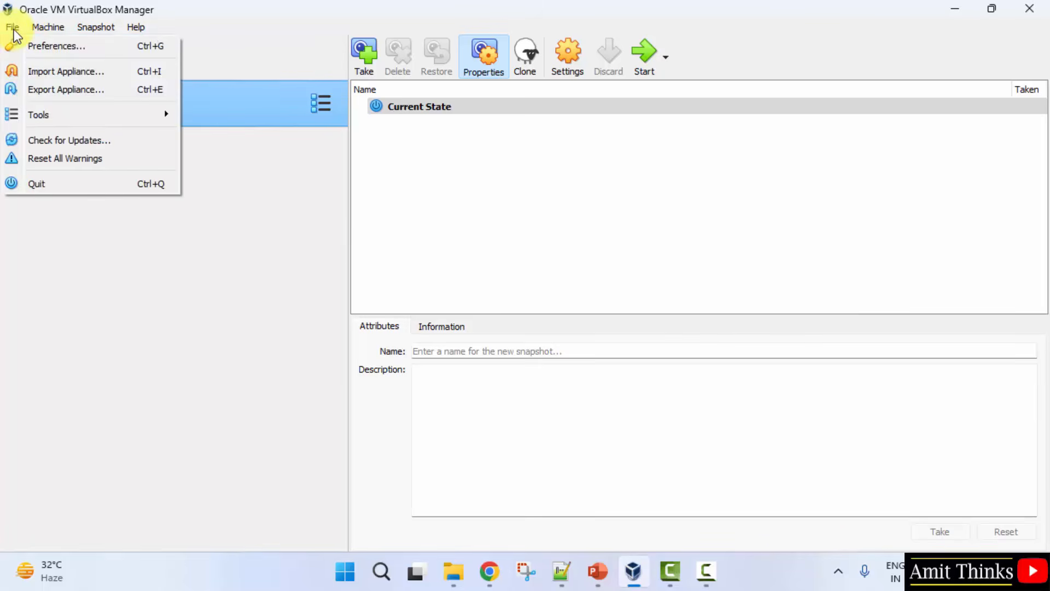
click(122, 47)
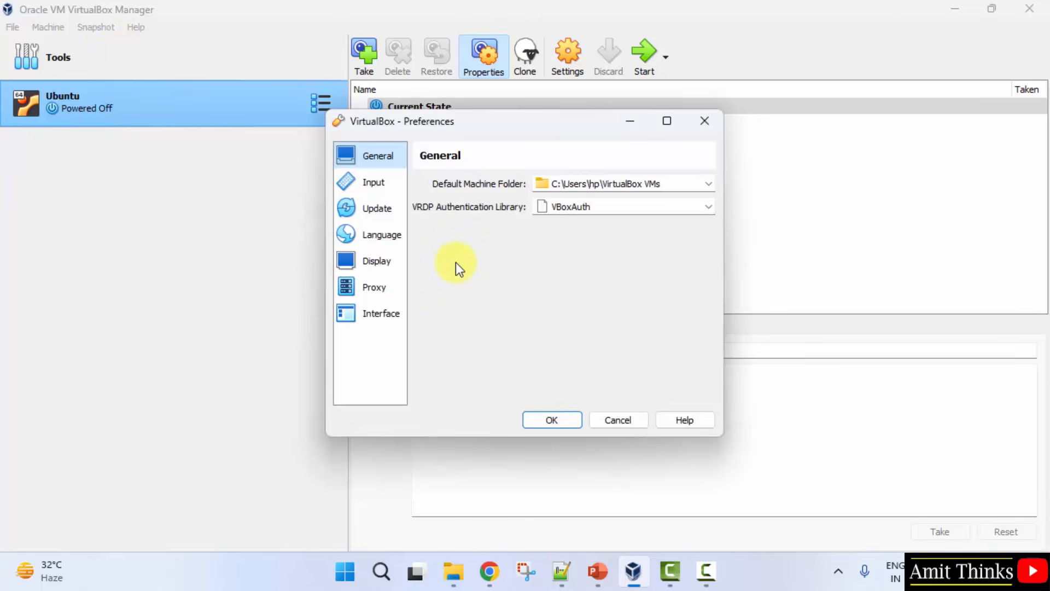
click(382, 312)
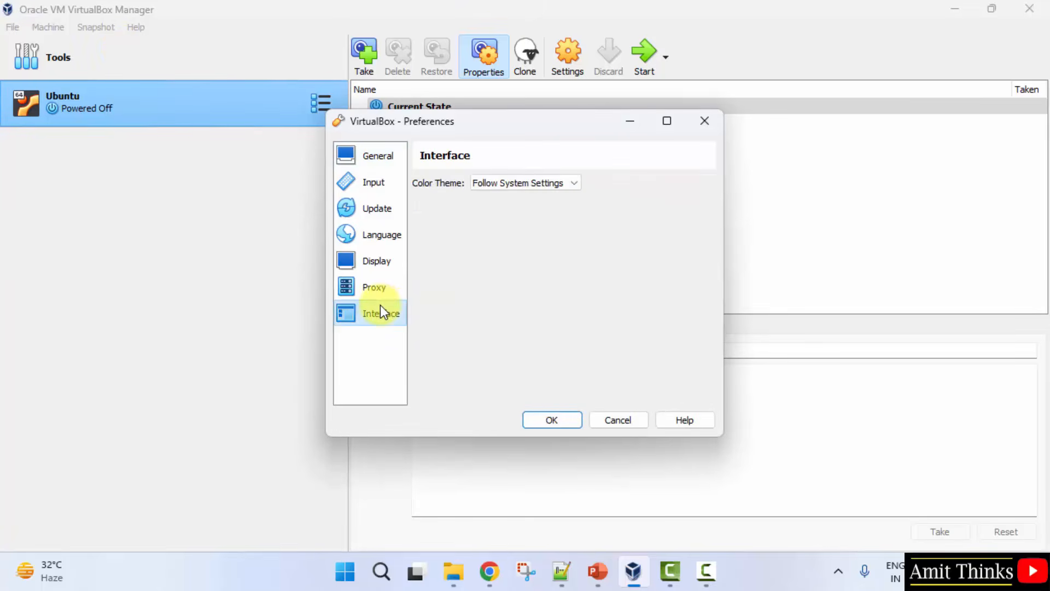
click(513, 184)
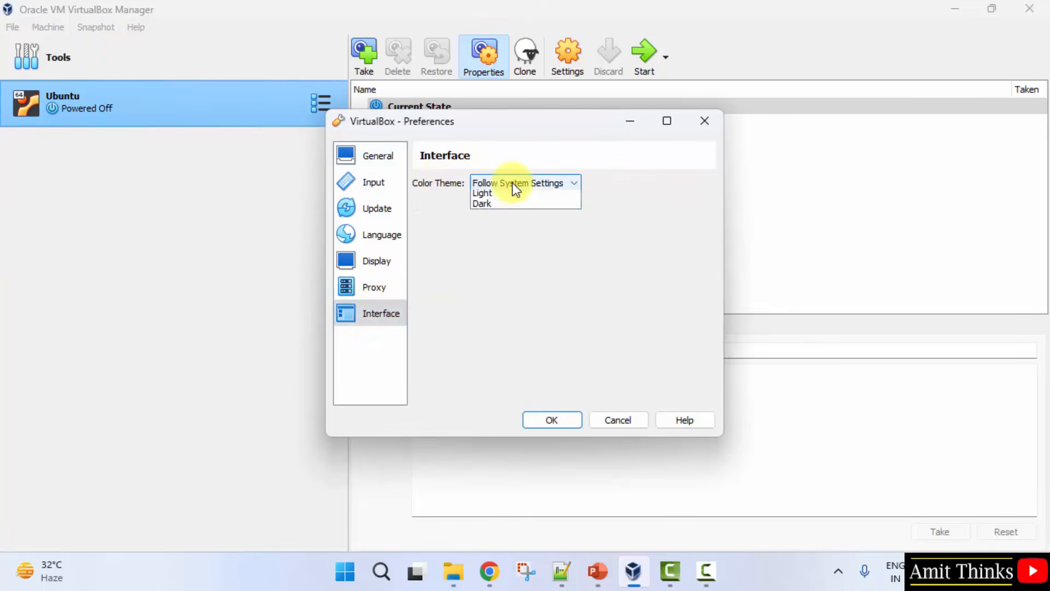
click(503, 217)
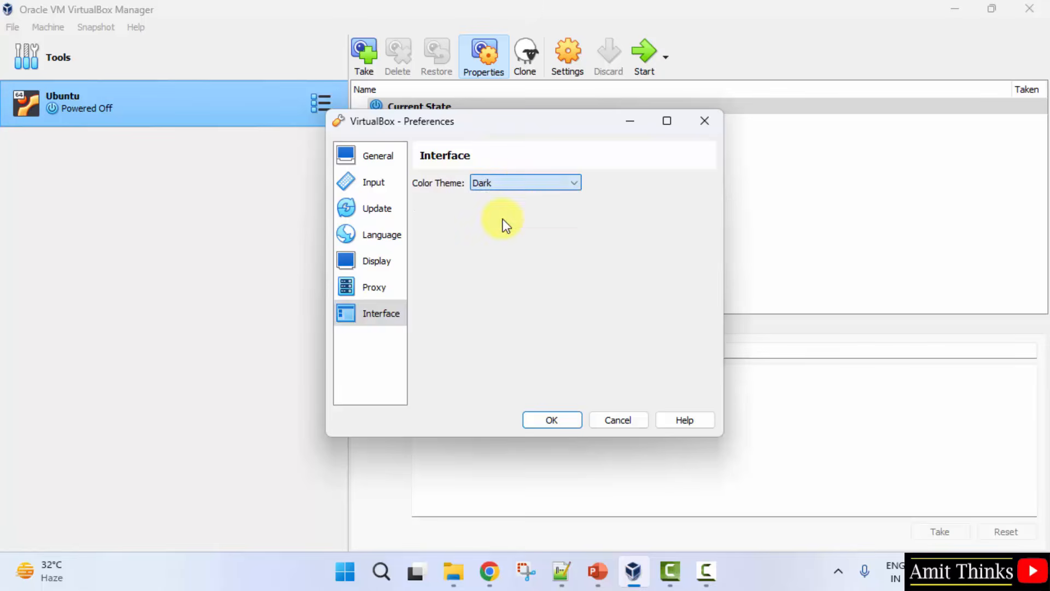
click(555, 423)
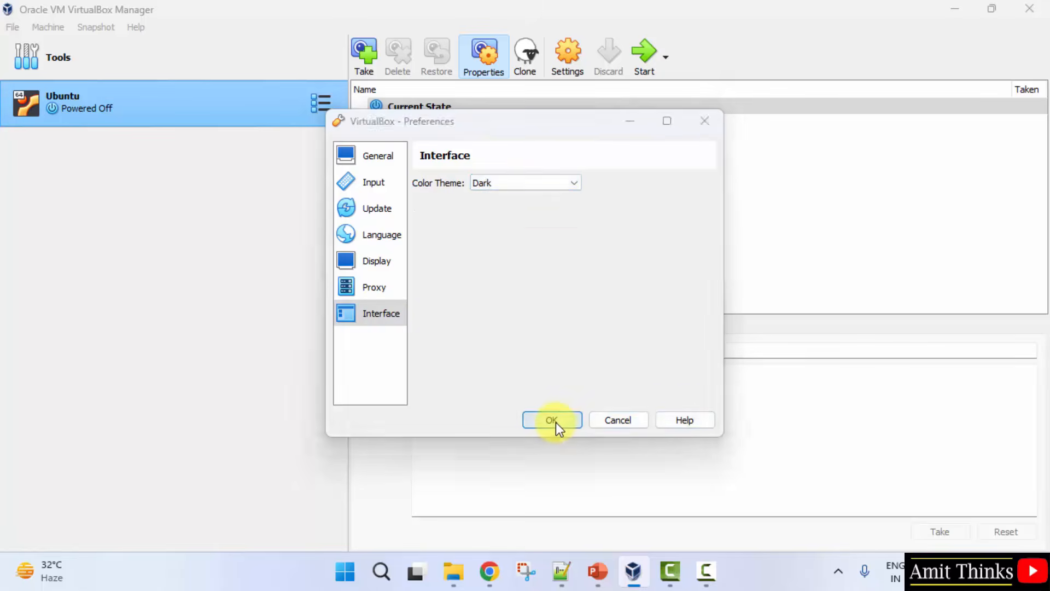
Close the VirtualBox Manager and reopen Oracle VM VirtualBox through a Windows search for "virtual"
click(1041, 7)
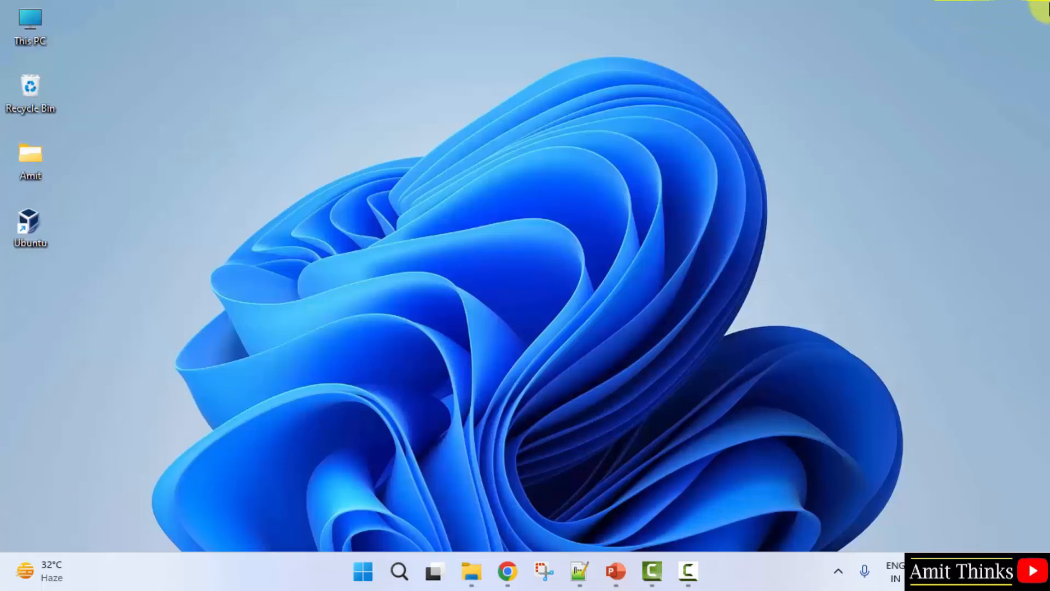
key(super)
text(virtua)
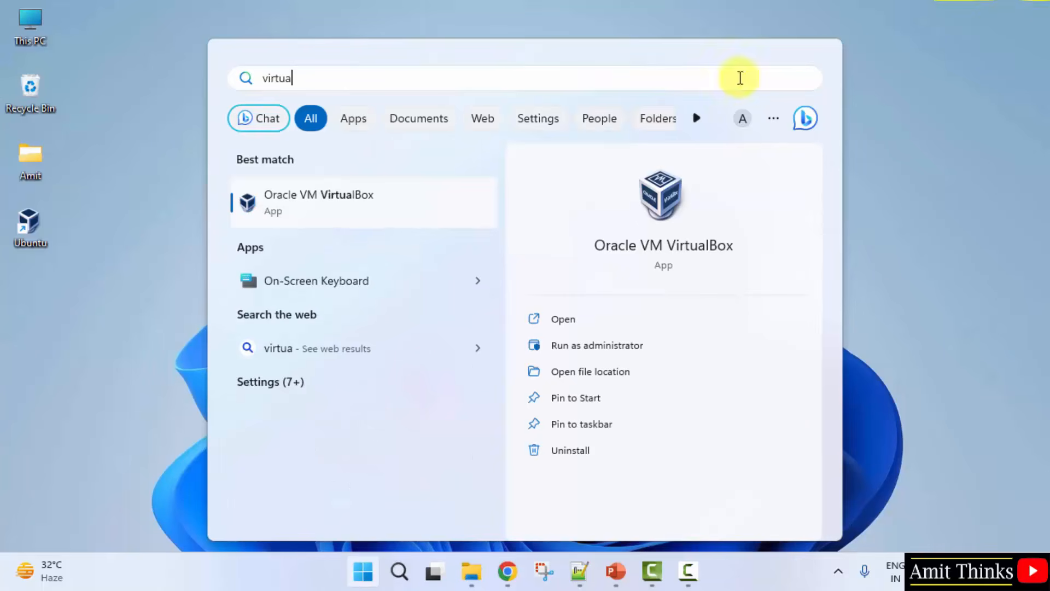
text(l)
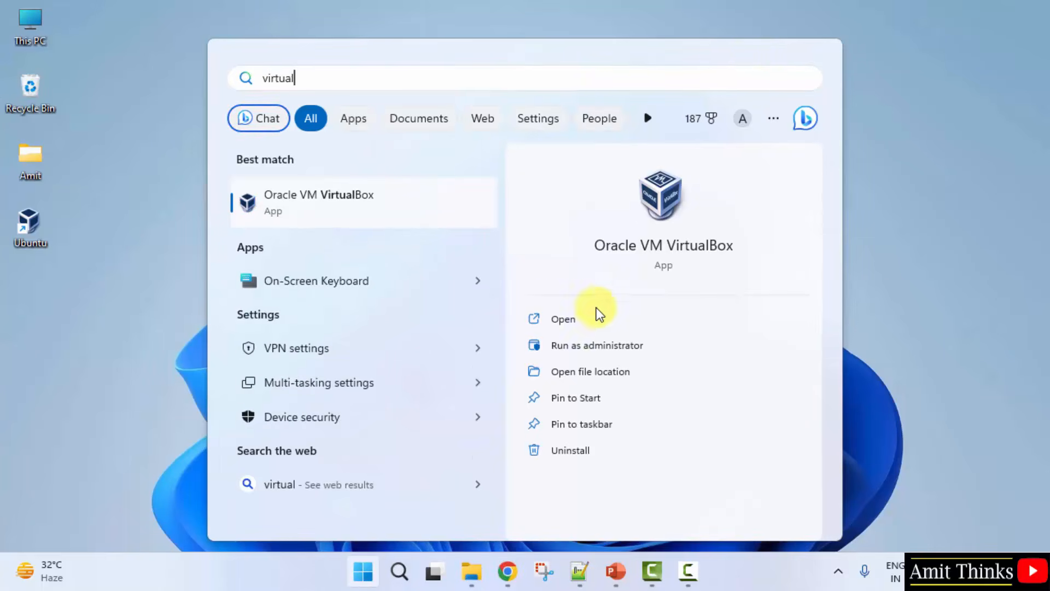
click(595, 313)
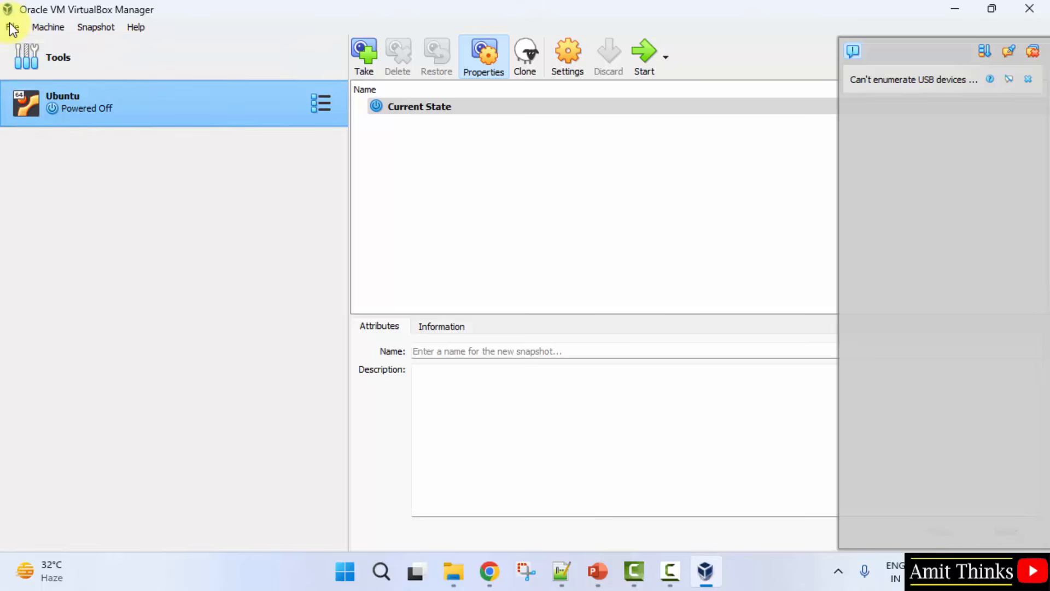
Check VirtualBox for updates and download the 7.0.10 Windows installer from the link in the new version notification
click(12, 27)
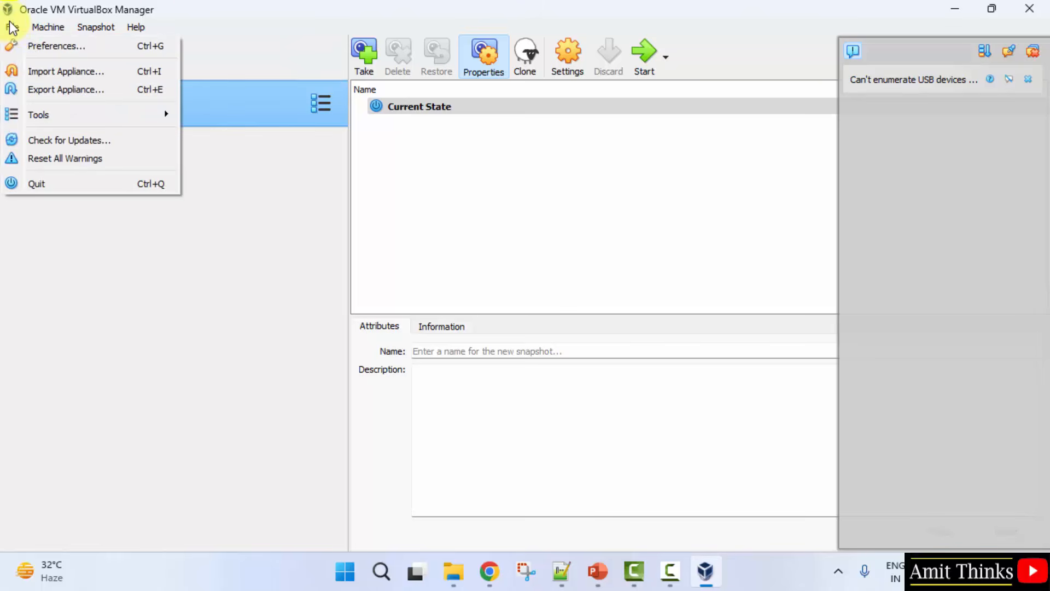
click(120, 145)
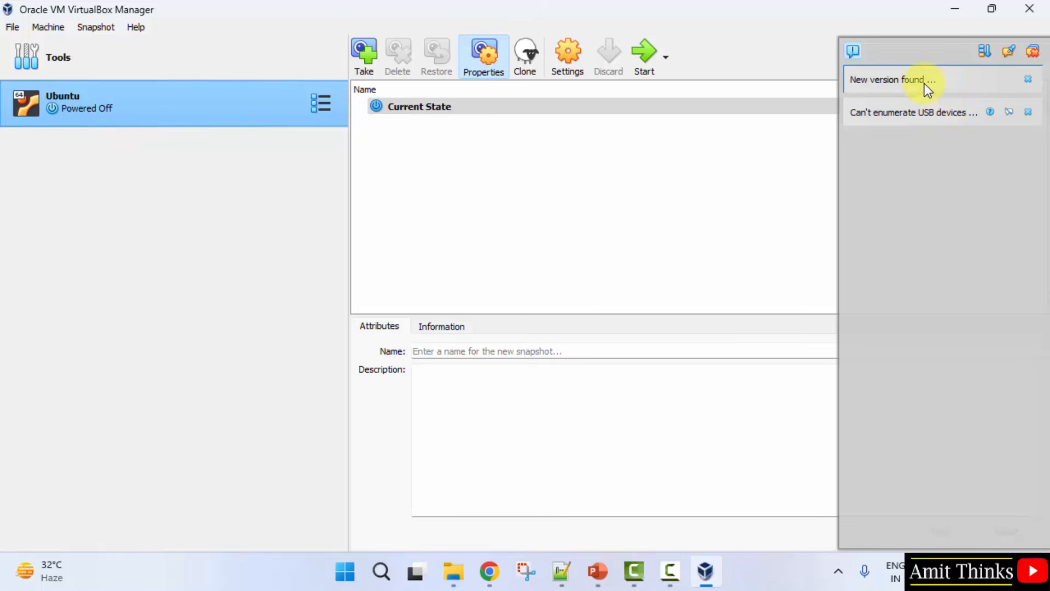
click(953, 84)
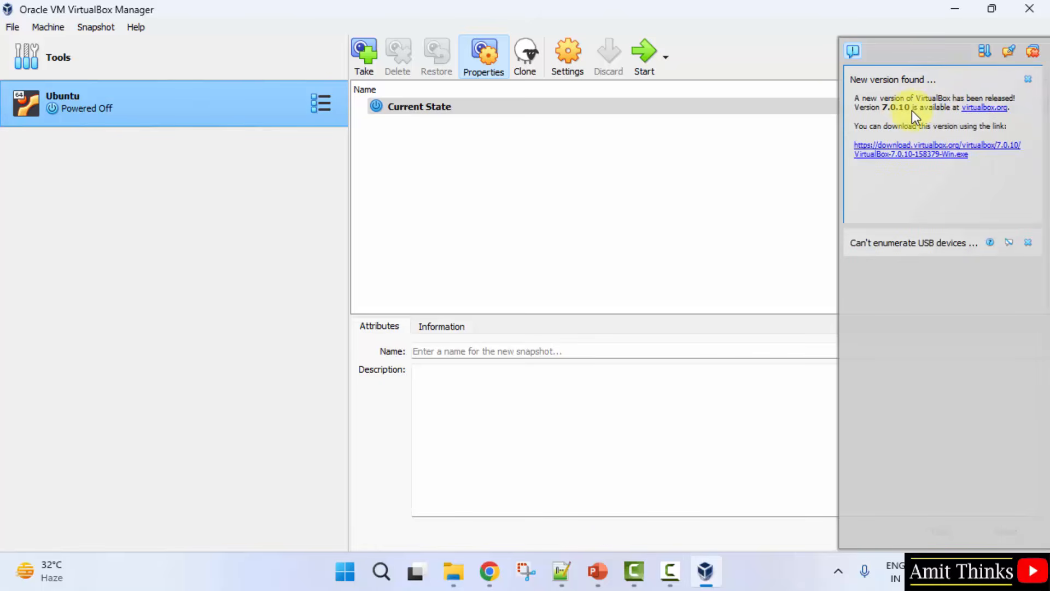
click(941, 159)
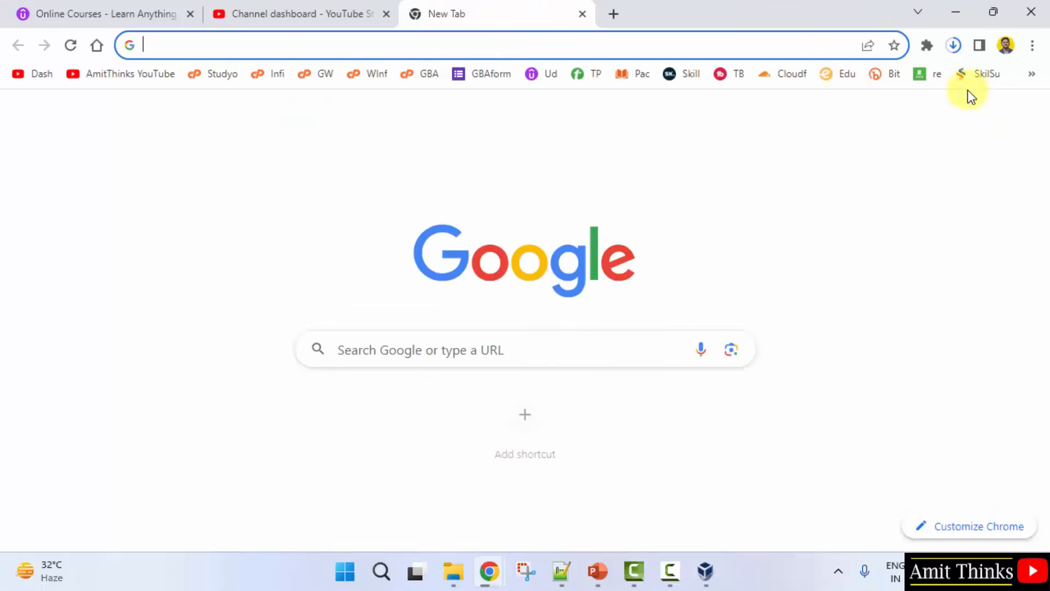
Run the downloaded VirtualBox-7.0.10-158379-Win.exe installer from Chrome's recent downloads
click(953, 49)
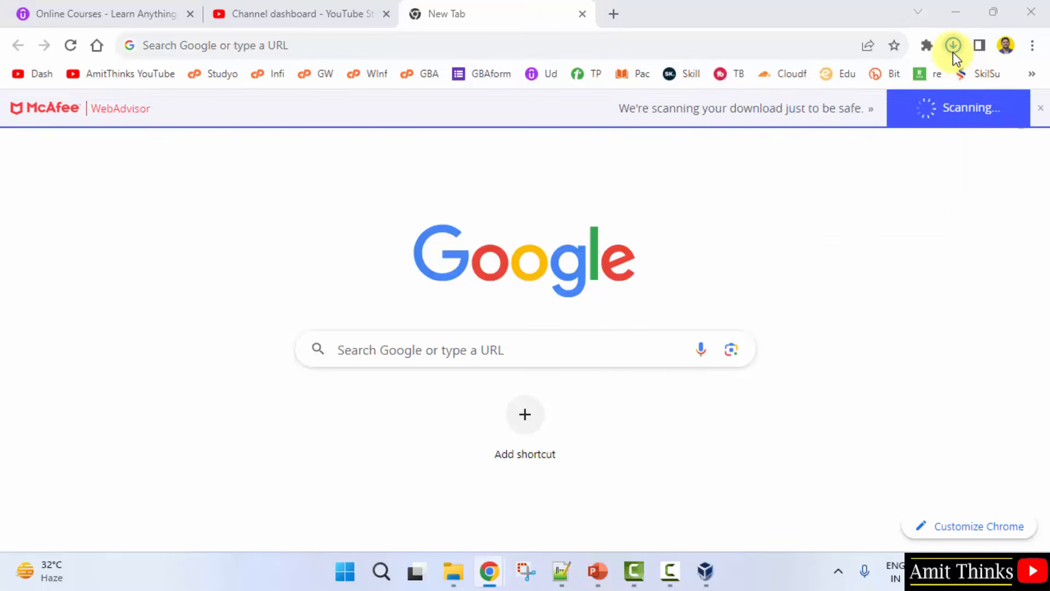
click(953, 46)
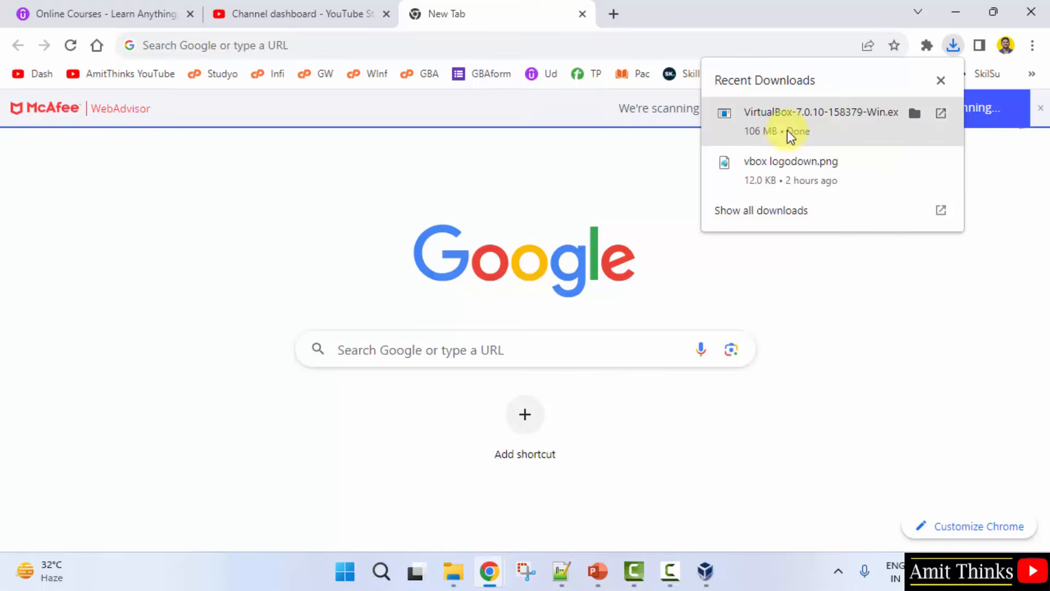
right_click(787, 131)
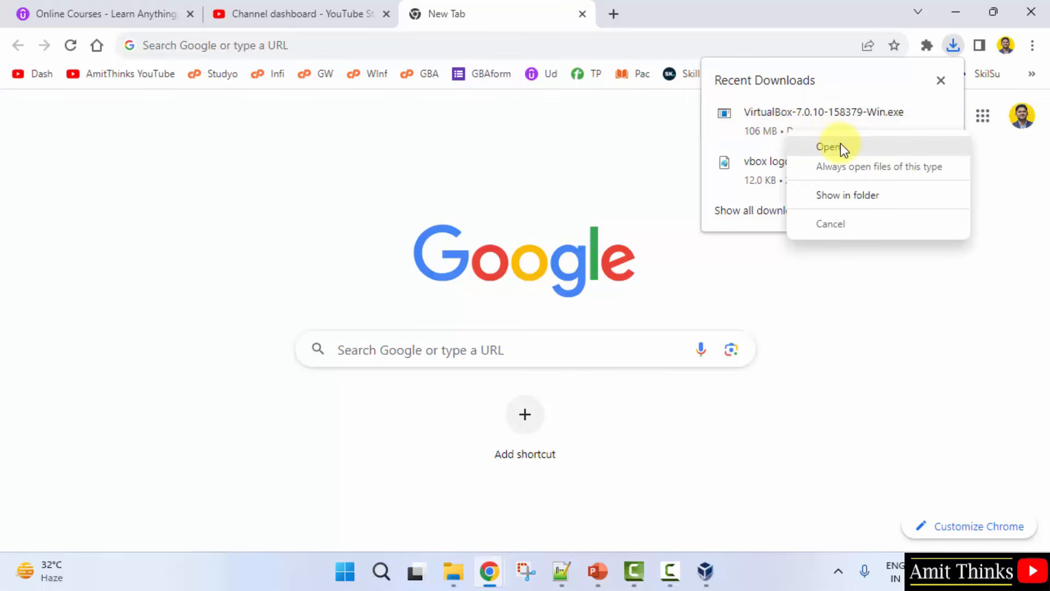
click(841, 145)
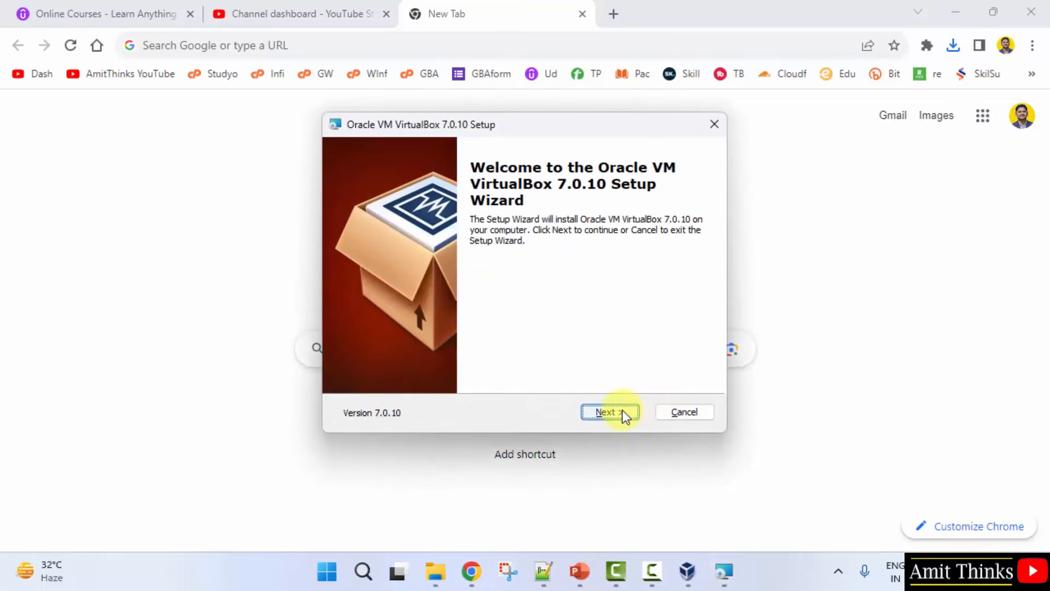
Start installing VirtualBox 7.0.10 with the default features and location, accepting the network interfaces and missing Python dependencies warnings
click(619, 414)
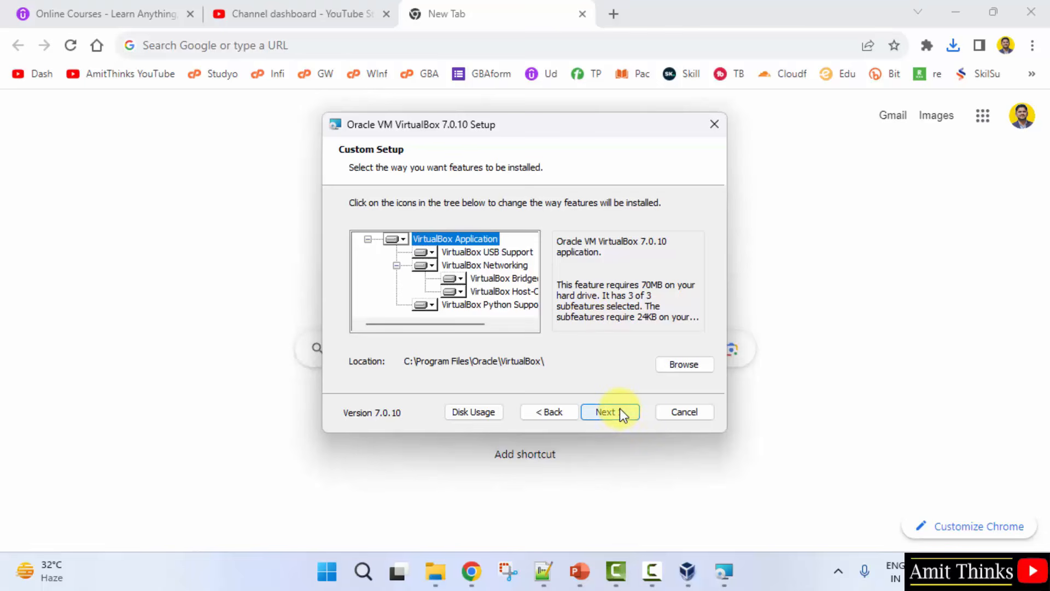
click(620, 408)
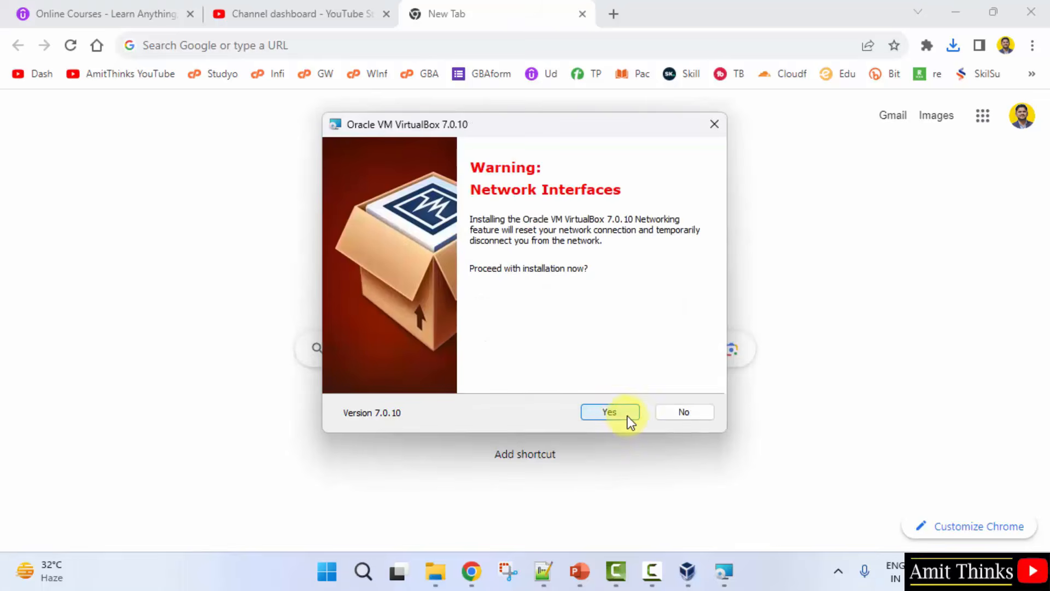
click(609, 412)
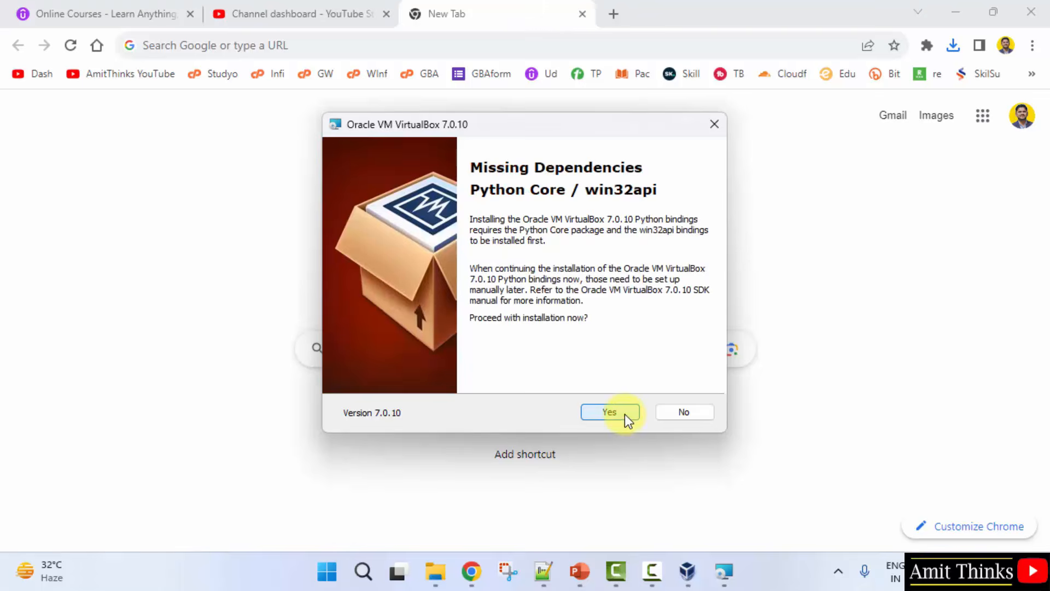
click(625, 415)
click(625, 414)
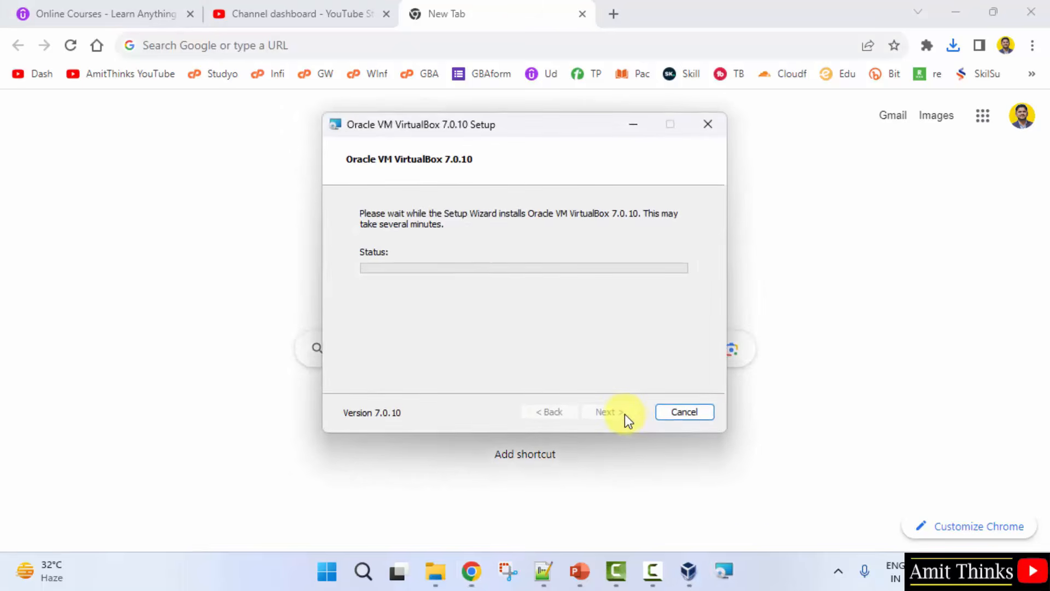
Minimize the browser, close the running VirtualBox Manager that blocks the setup, and retry the installation until it proceeds
click(955, 6)
click(955, 7)
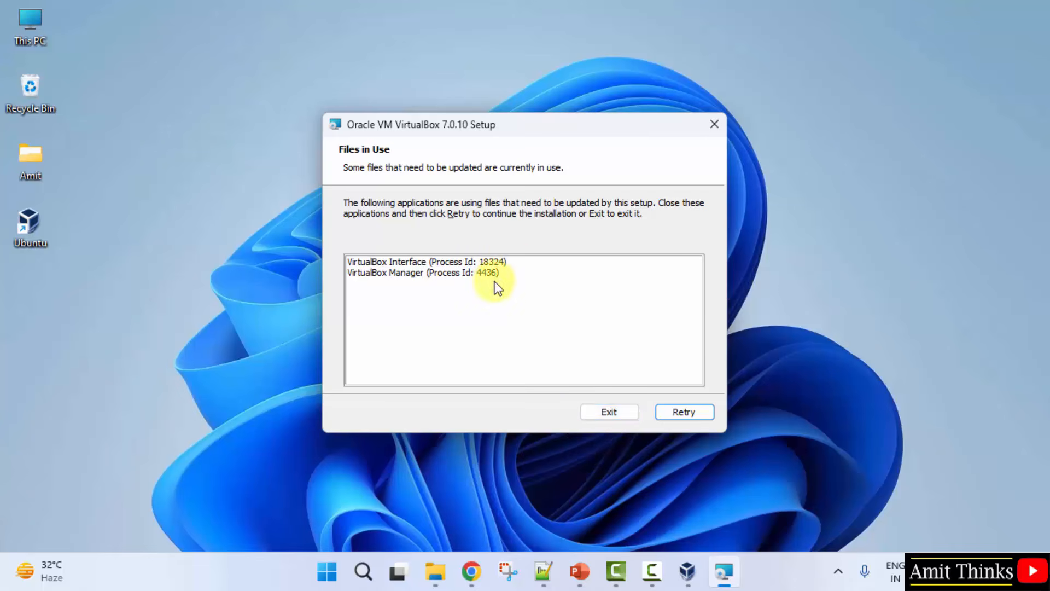
click(688, 570)
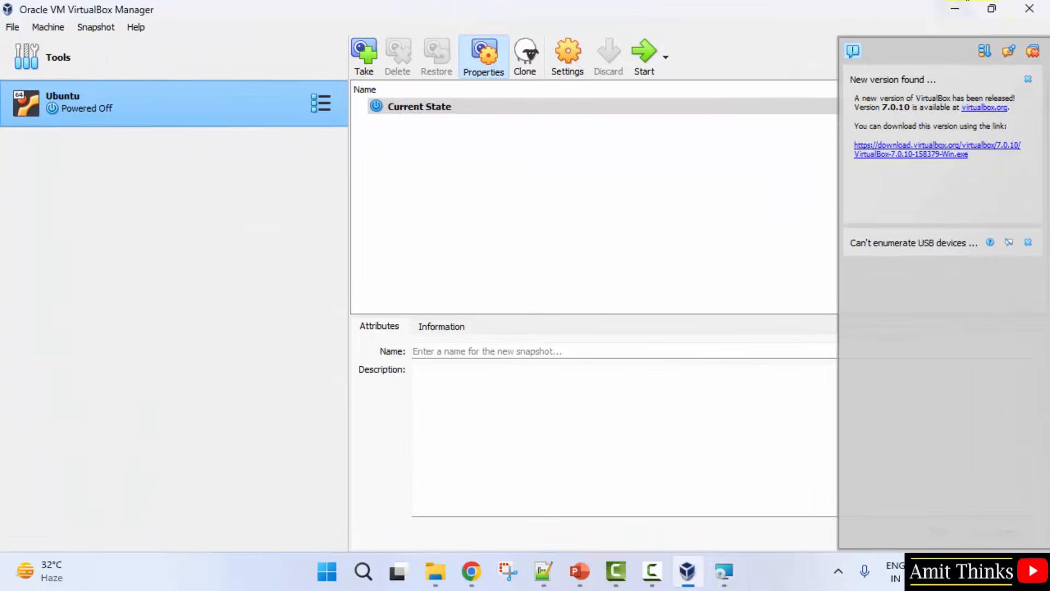
click(1042, 5)
click(678, 409)
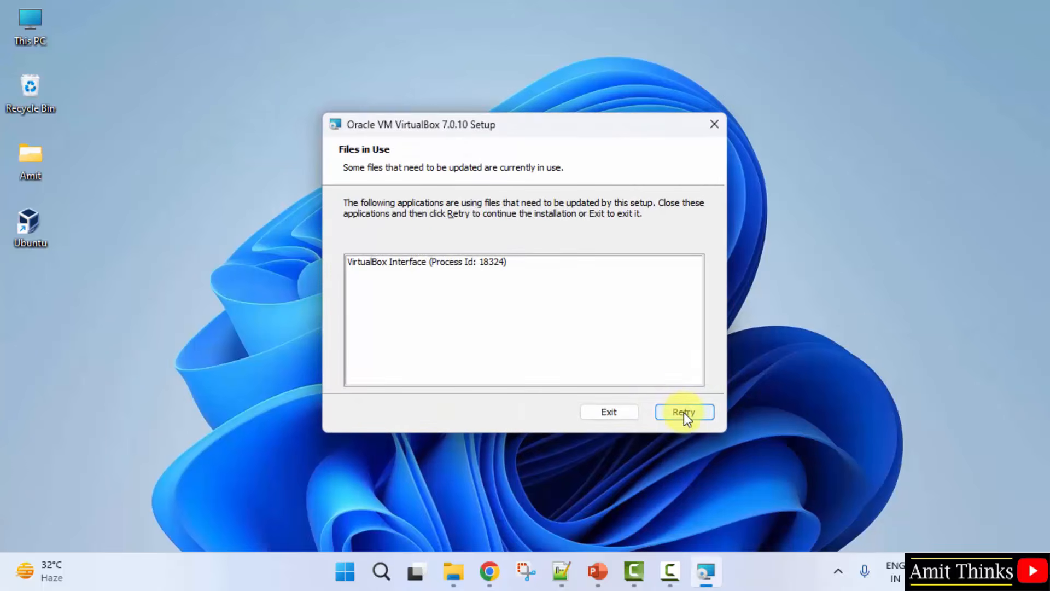
click(684, 413)
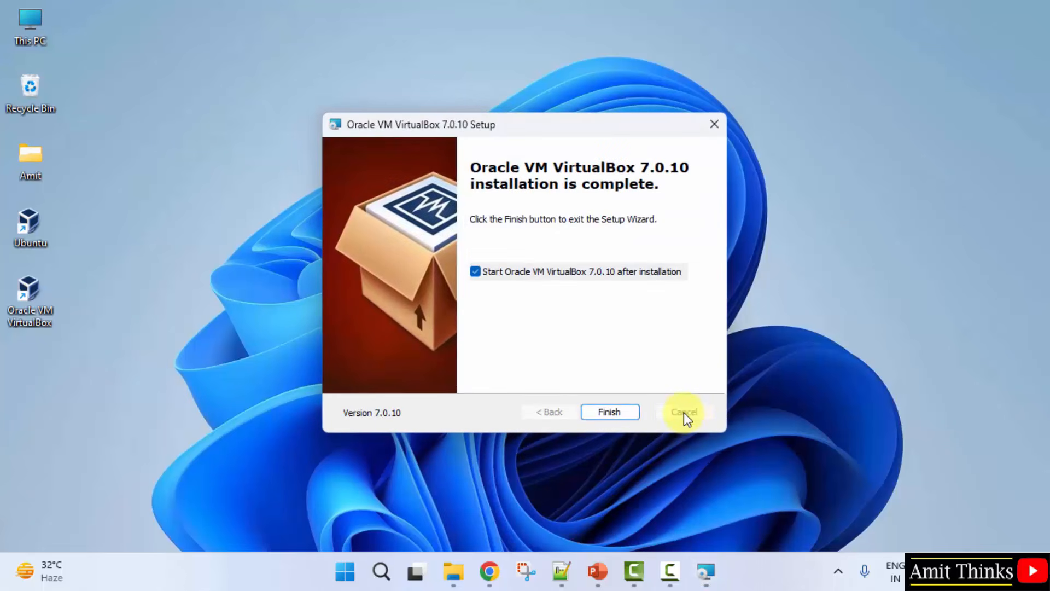
Finish the setup wizard with VirtualBox 7.0.10 set to start, and check the new version for updates
click(619, 414)
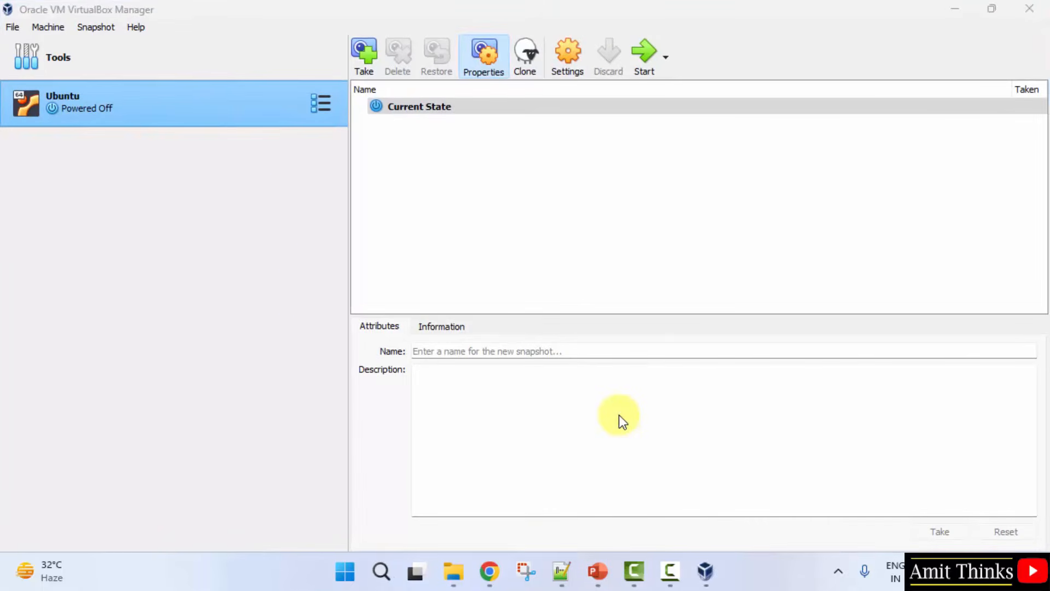
click(12, 29)
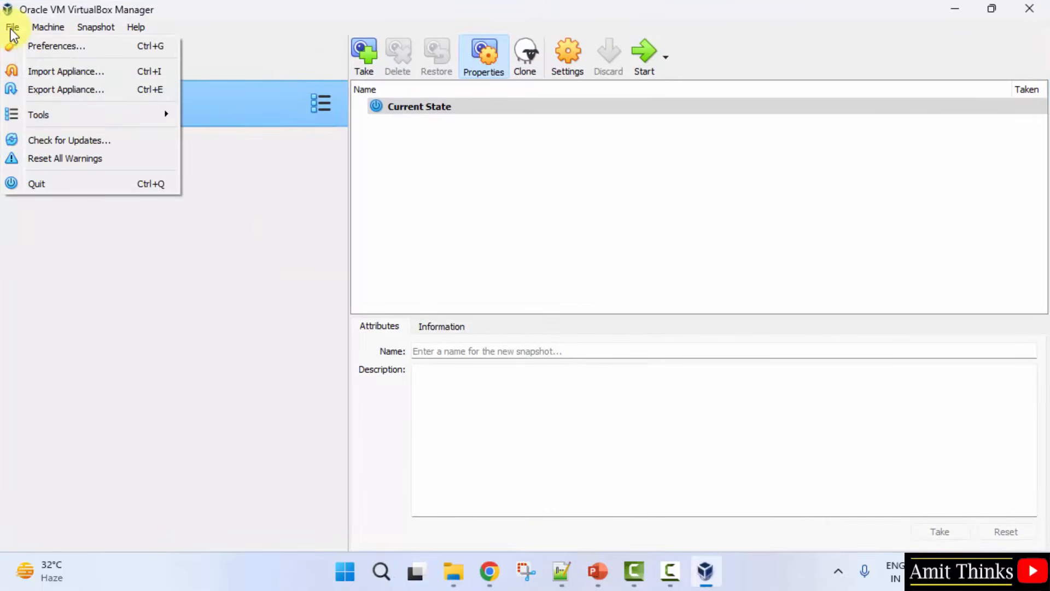
click(140, 142)
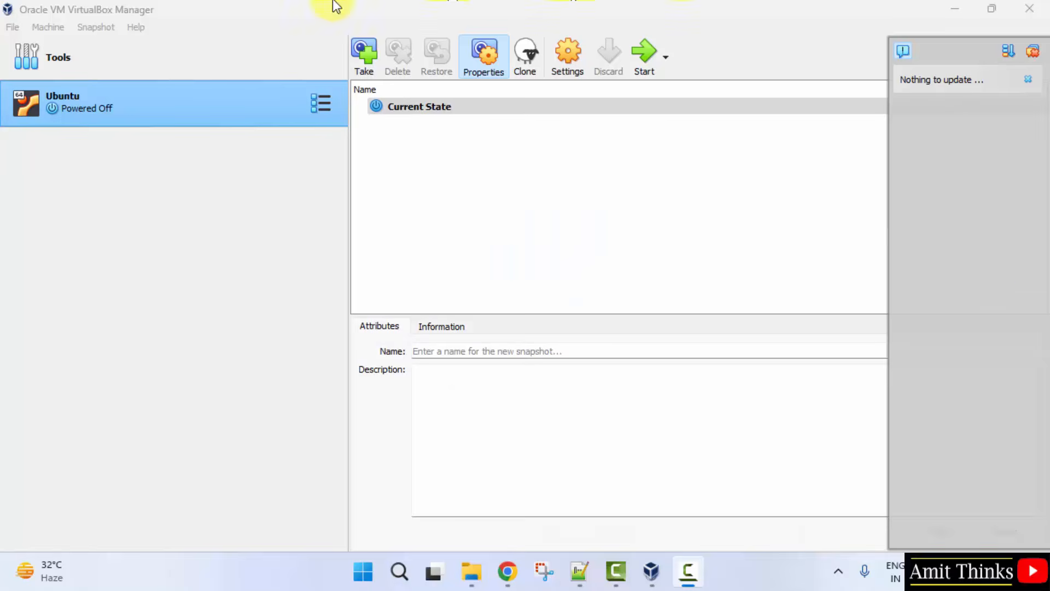
click(255, 25)
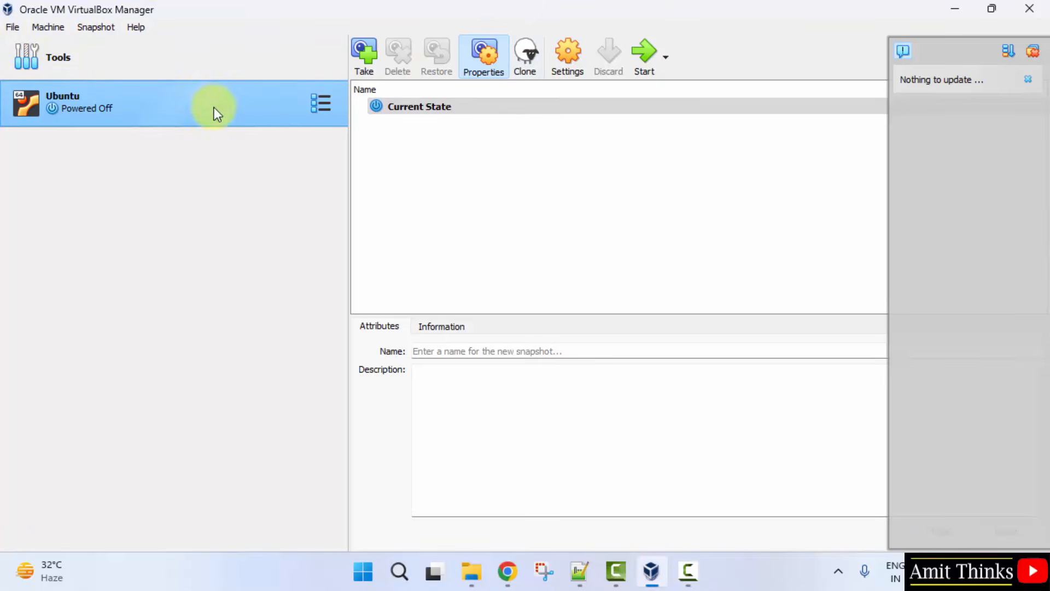
click(12, 28)
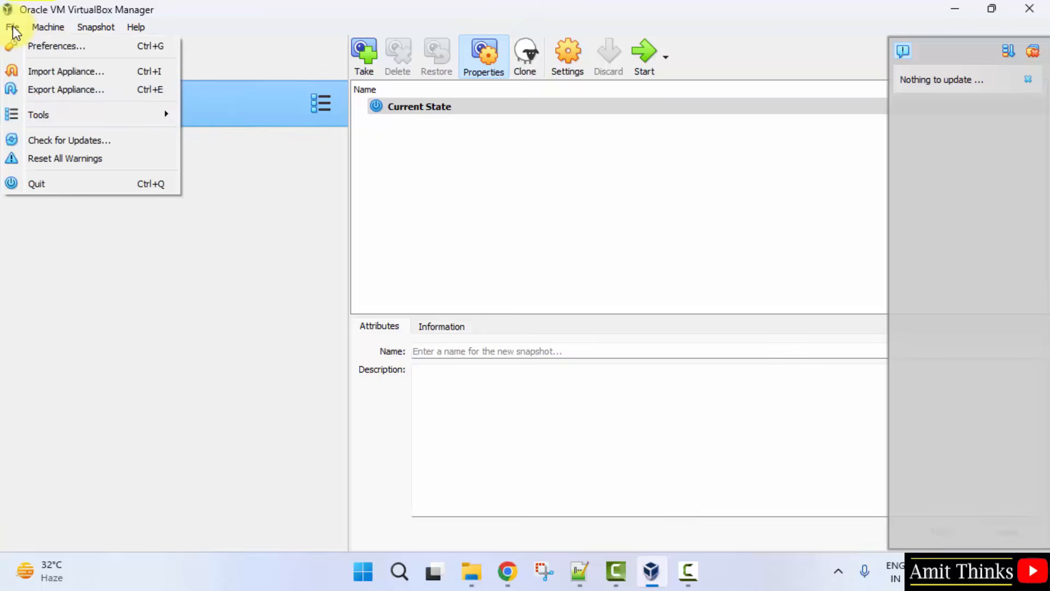
mouse_move(54, 27)
click(277, 205)
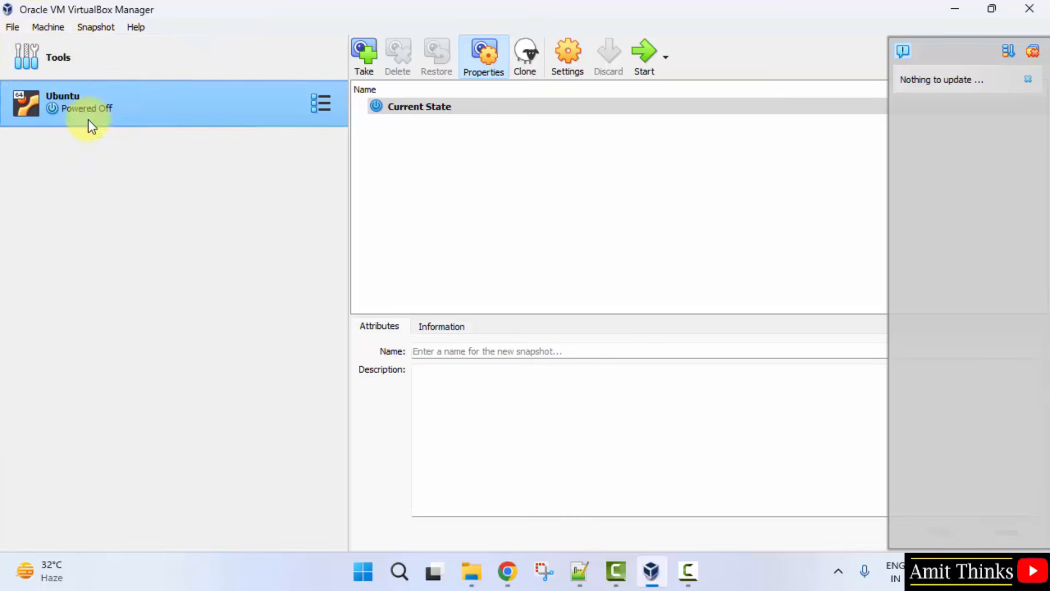
Change the VirtualBox interface language to Italiano (Italia) in the preferences and apply it
click(12, 28)
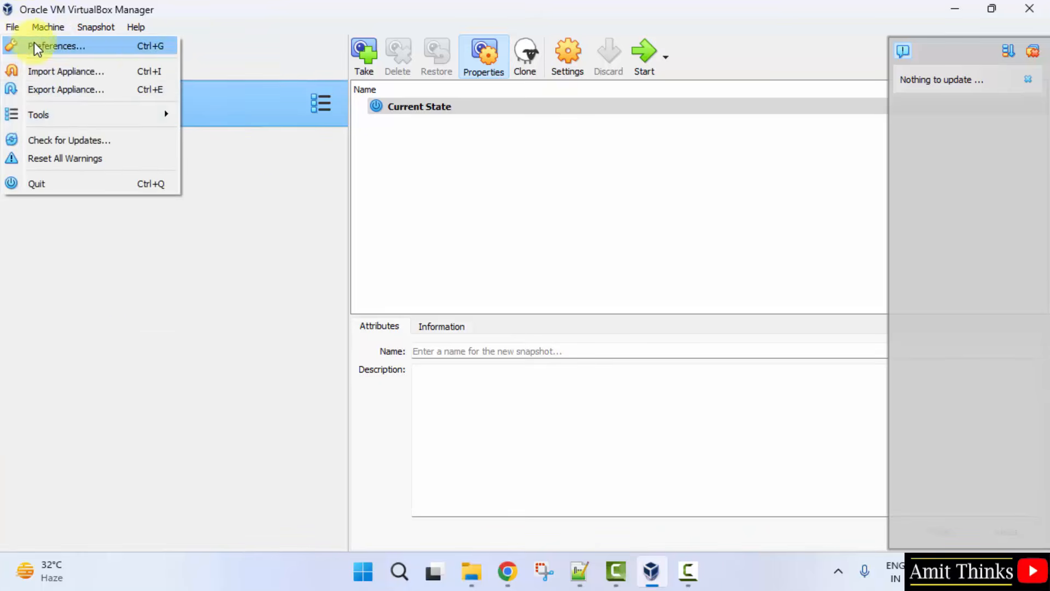
click(134, 46)
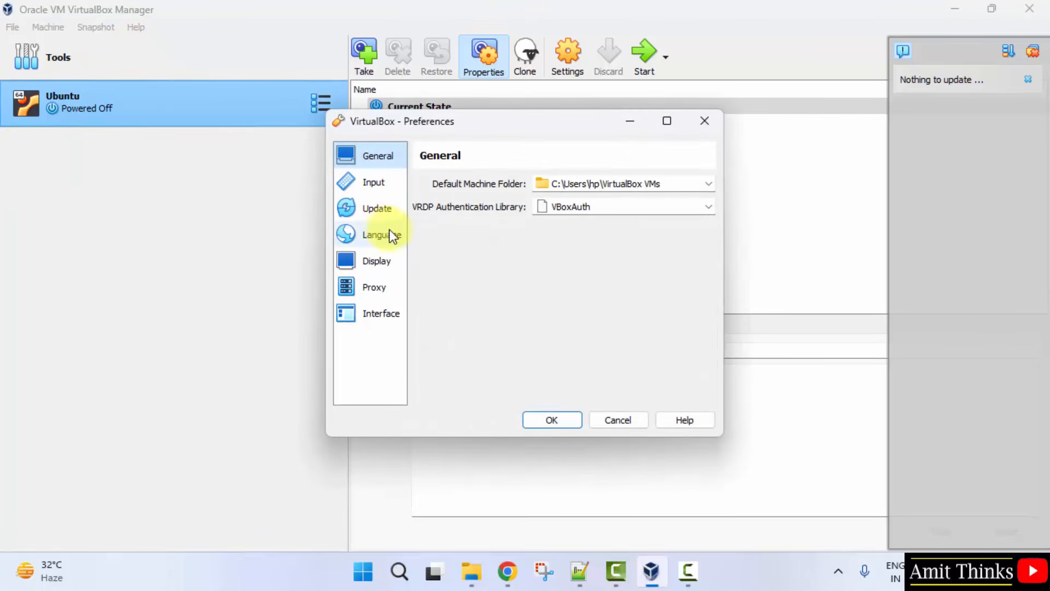
click(398, 241)
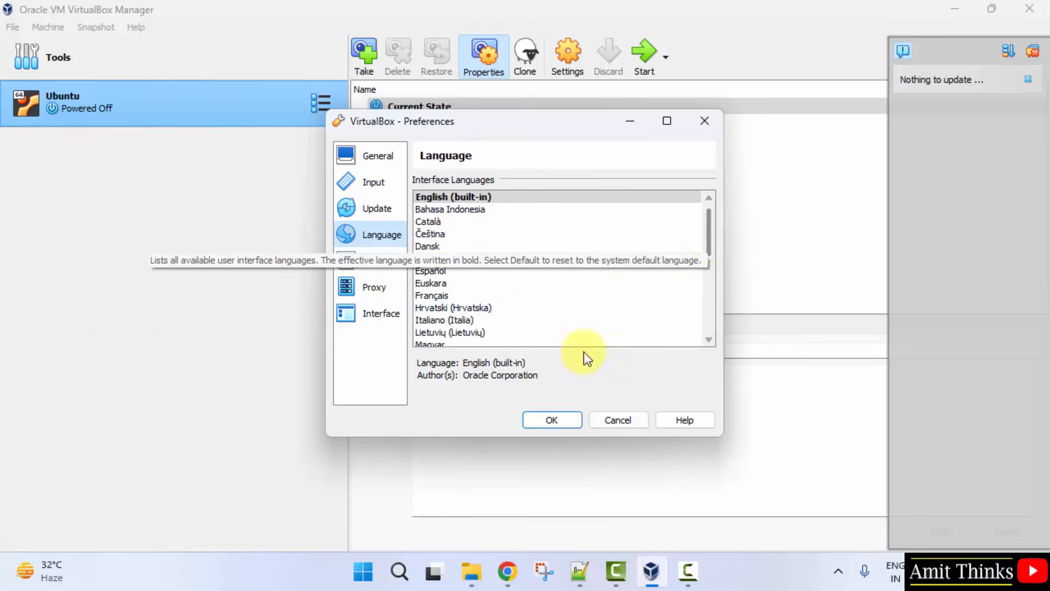
drag(710, 249, 715, 228)
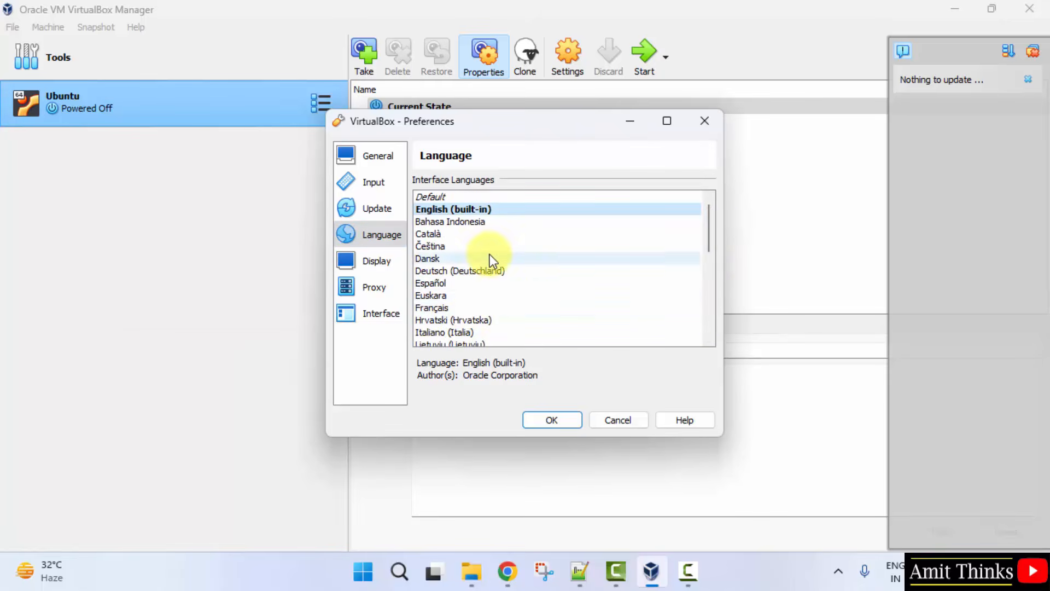
click(467, 333)
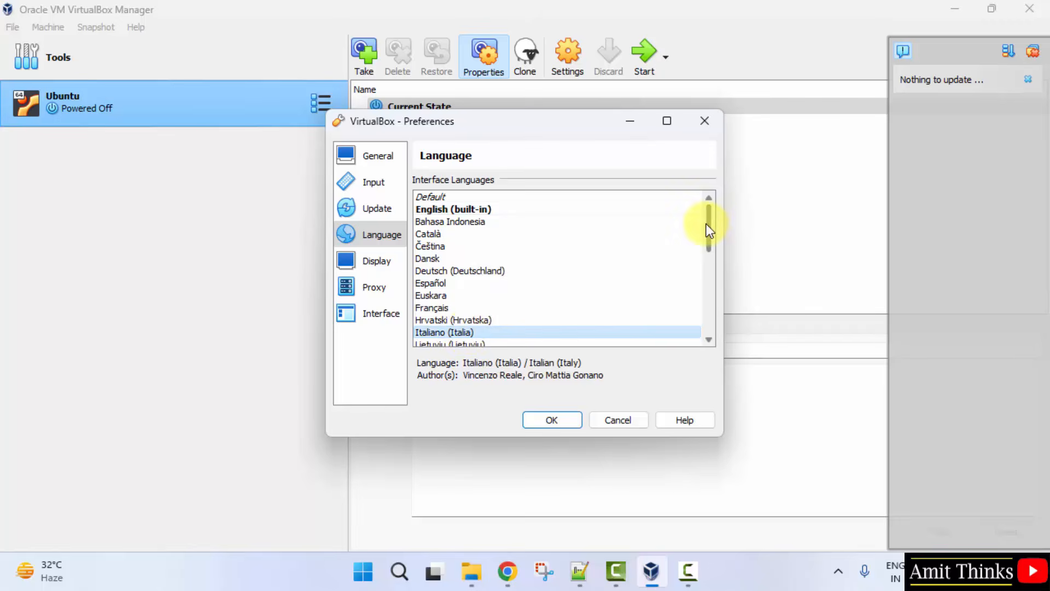
drag(706, 225, 707, 232)
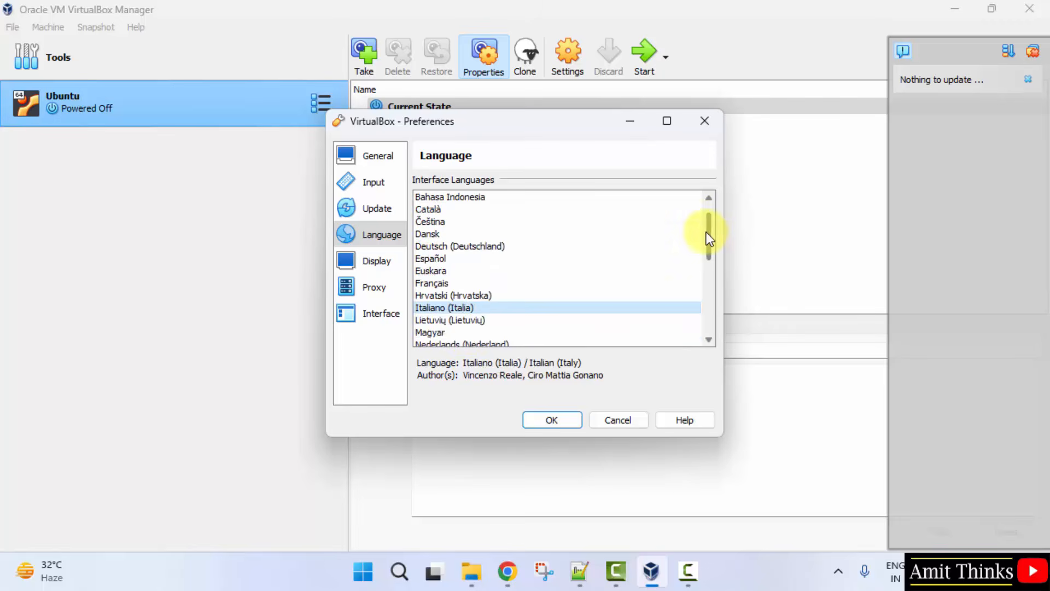
click(554, 420)
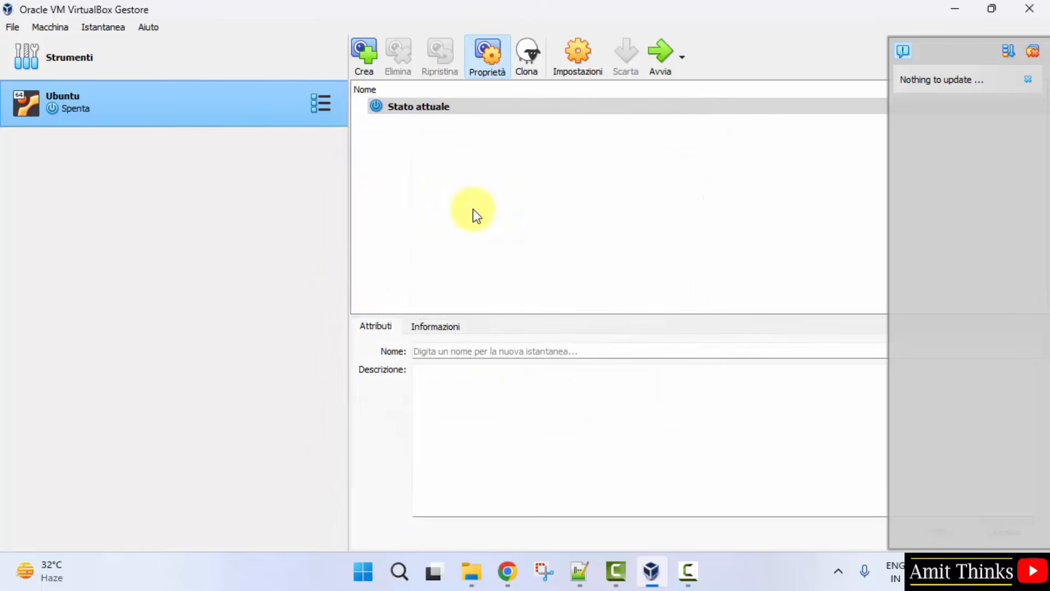
click(11, 30)
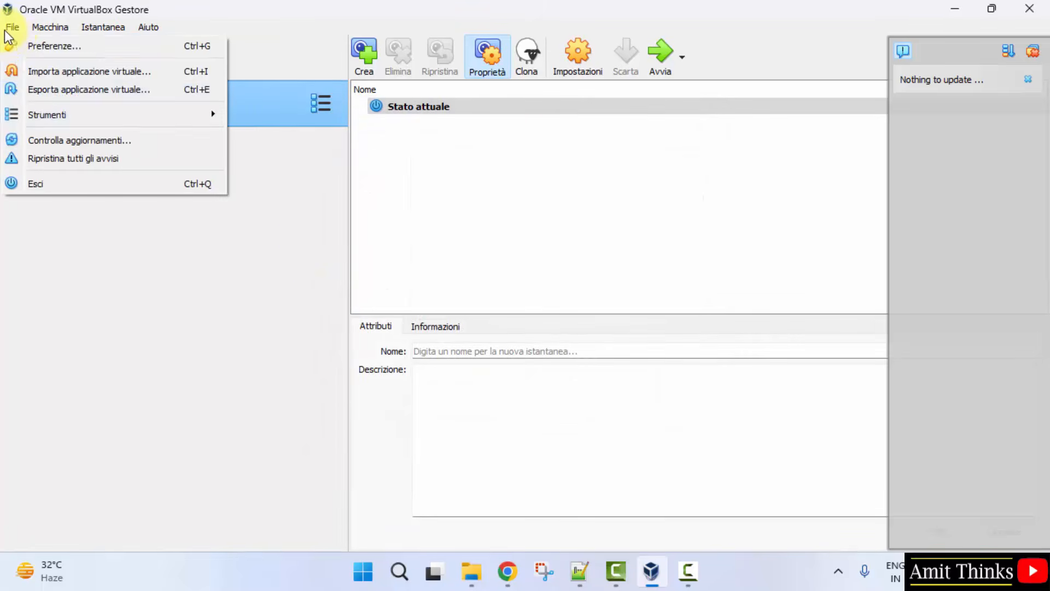
mouse_move(41, 33)
mouse_move(101, 34)
click(99, 218)
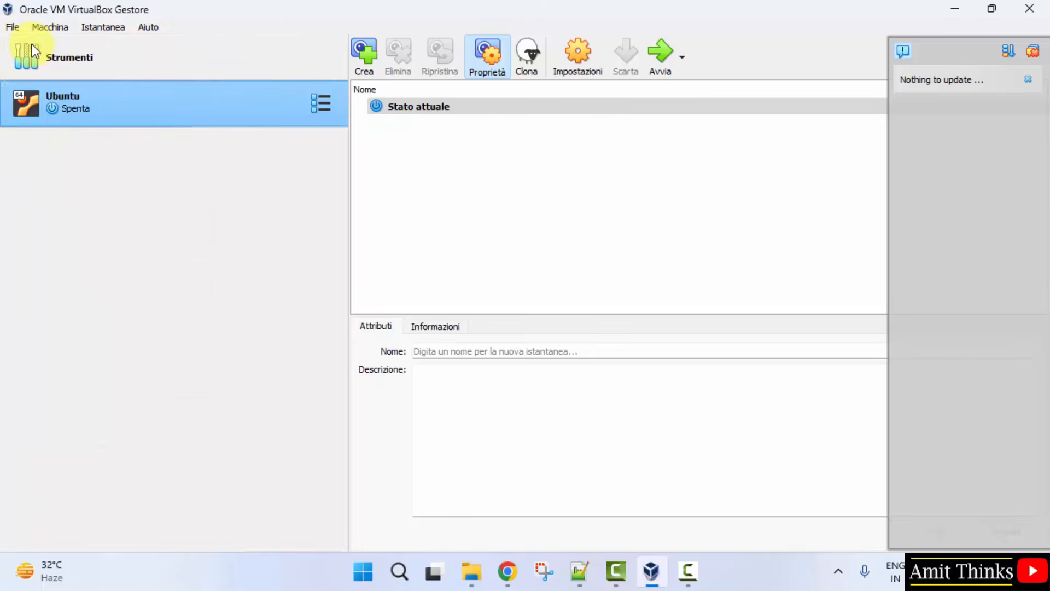
Switch the interface language back to English (integrata) in the Italian preferences and apply it
click(11, 27)
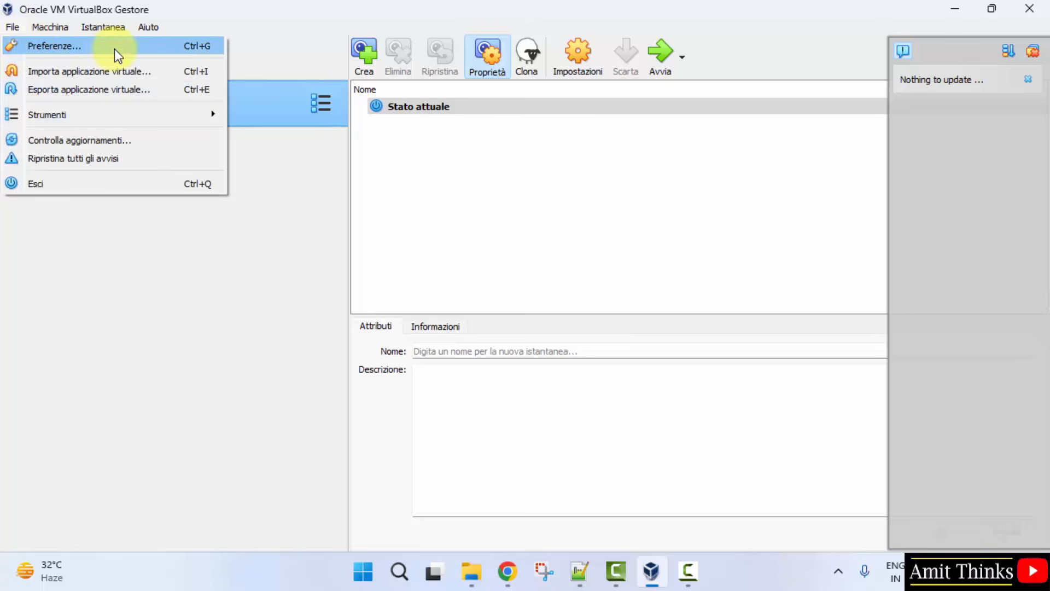
click(114, 48)
click(373, 235)
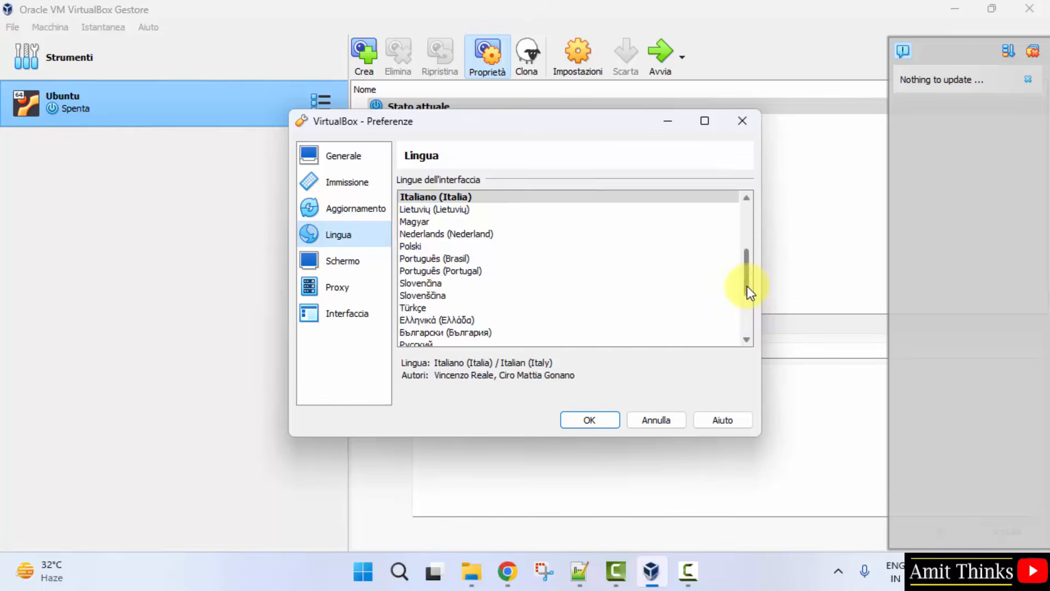
drag(747, 287, 735, 186)
click(486, 211)
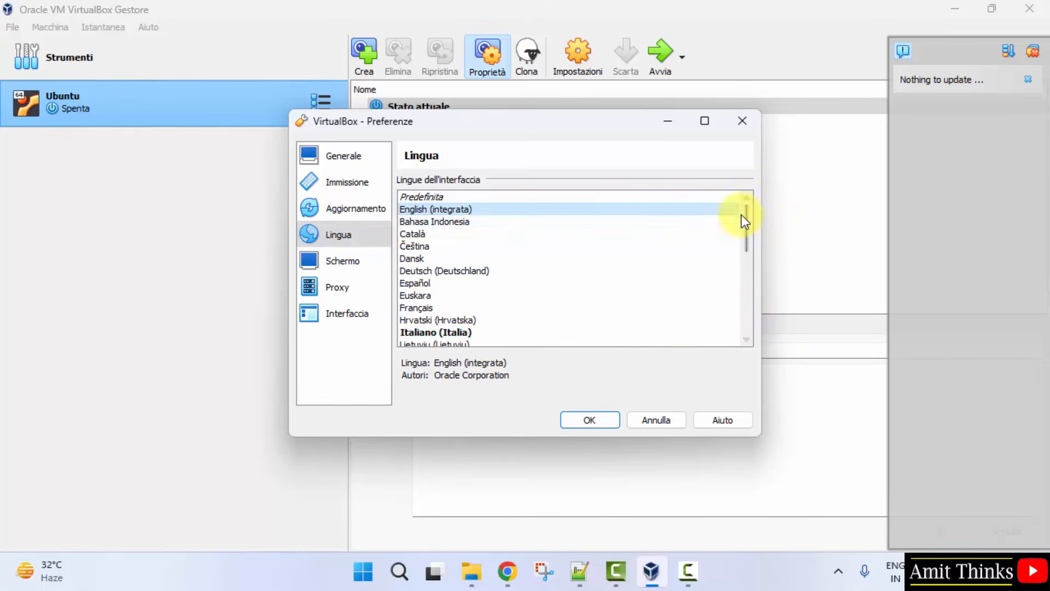
click(589, 421)
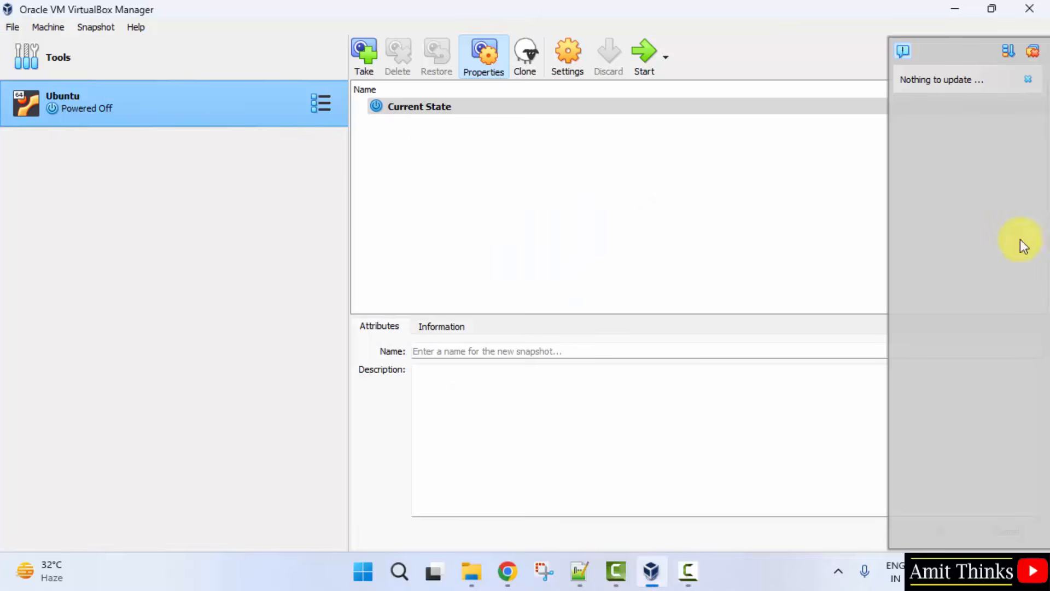
Set the font scaling to 160% in the display preferences and apply the change
click(12, 28)
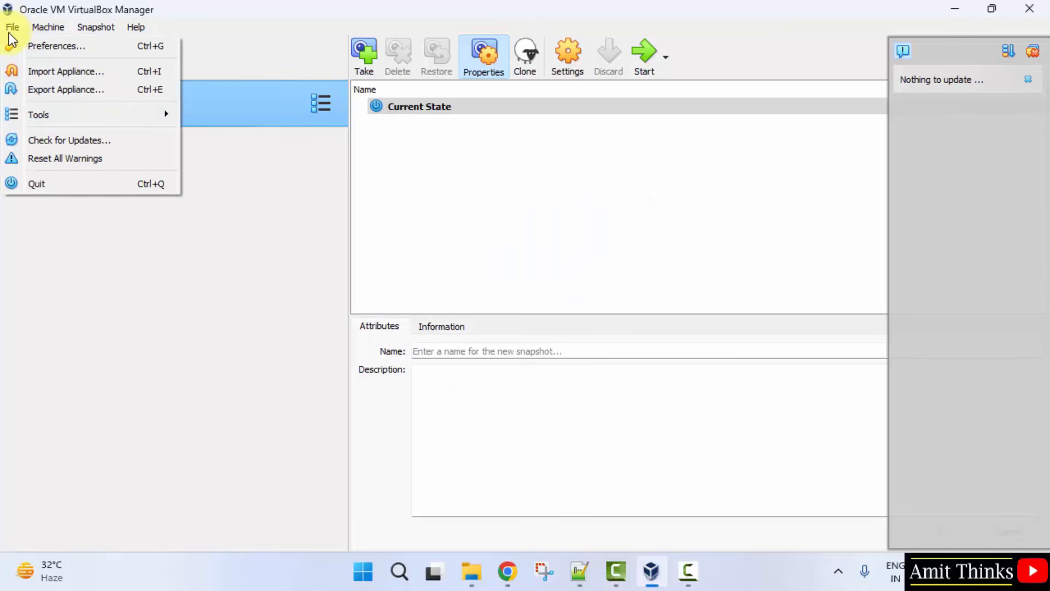
click(122, 46)
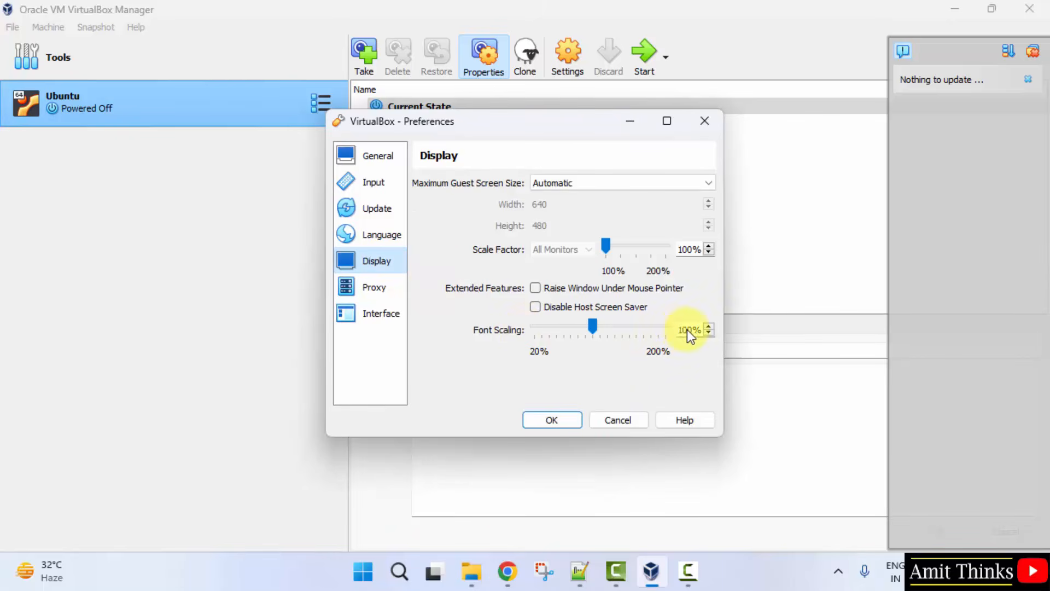
drag(591, 333, 627, 327)
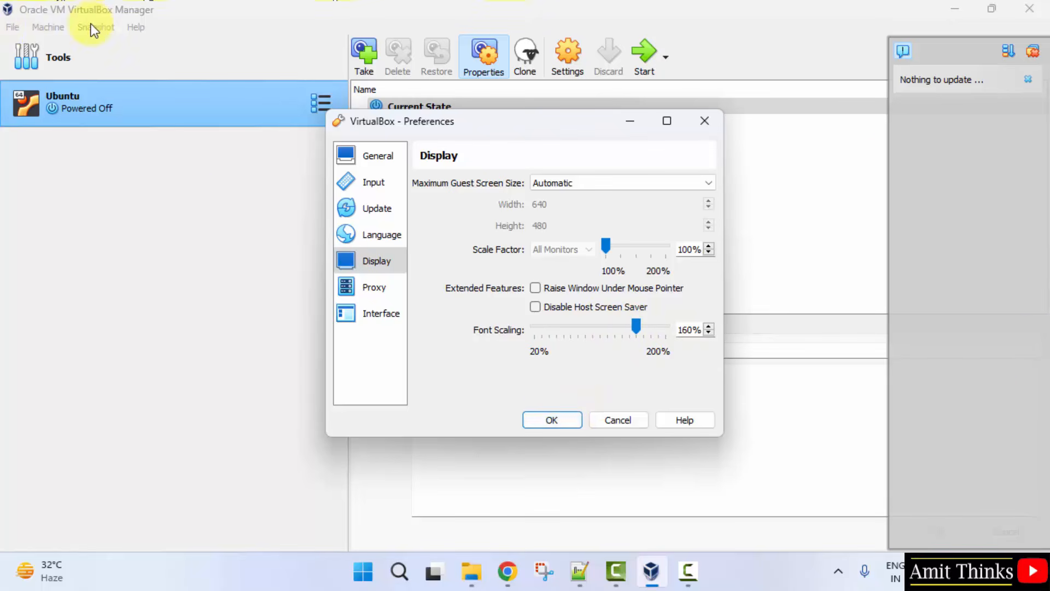
click(554, 419)
Reset the font scaling to 100% in the display preferences and apply the change
click(13, 28)
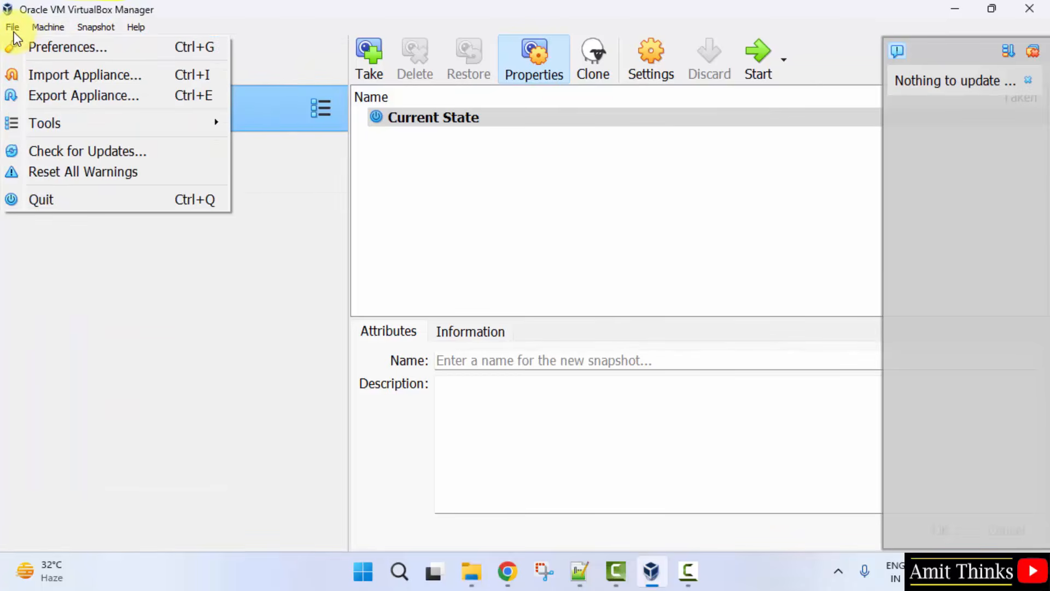
click(30, 46)
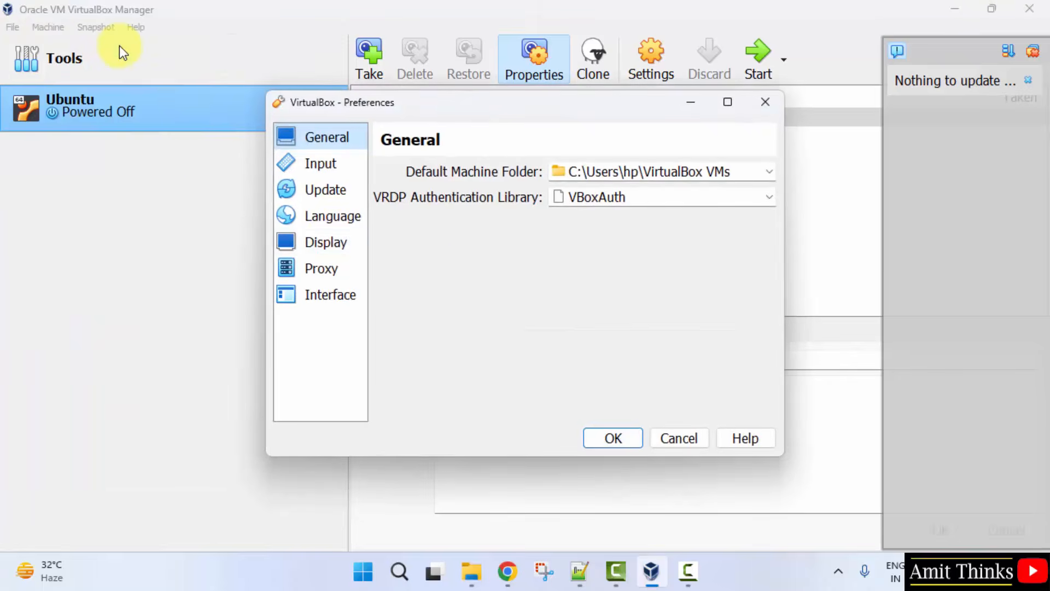
click(346, 250)
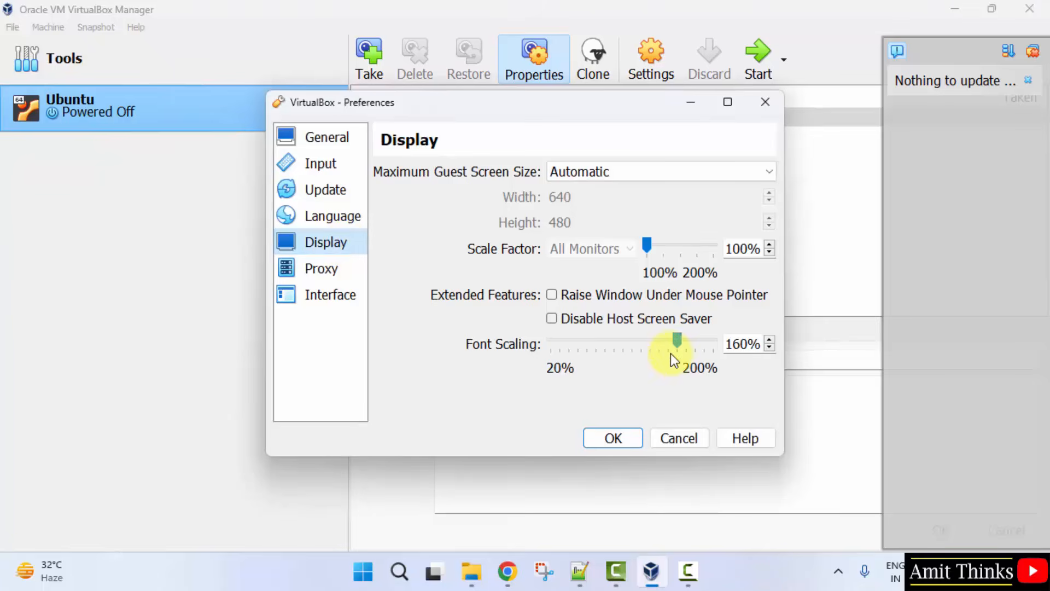
click(642, 345)
drag(642, 346, 627, 346)
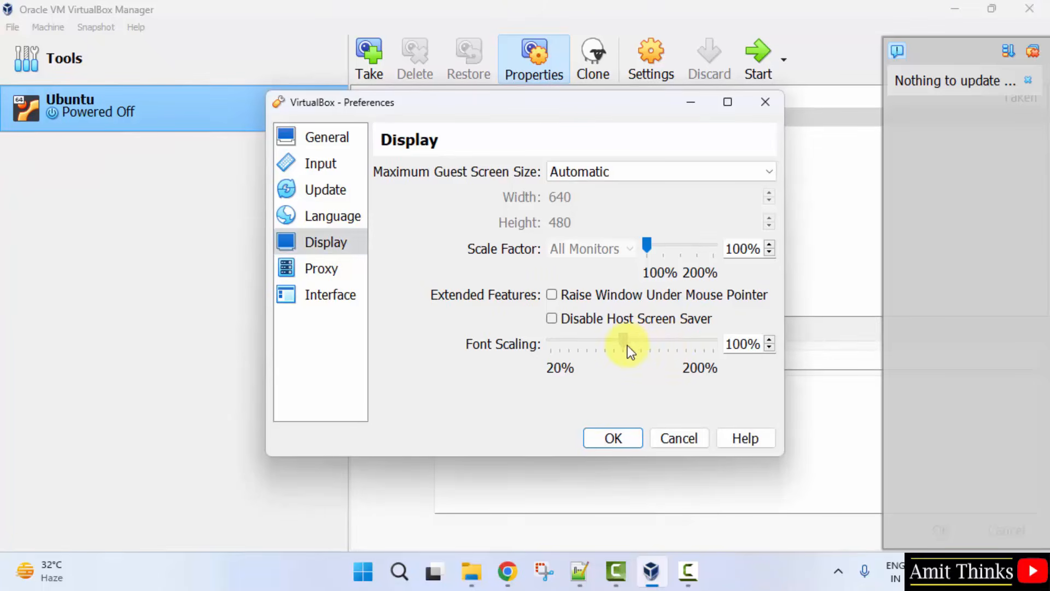
click(613, 438)
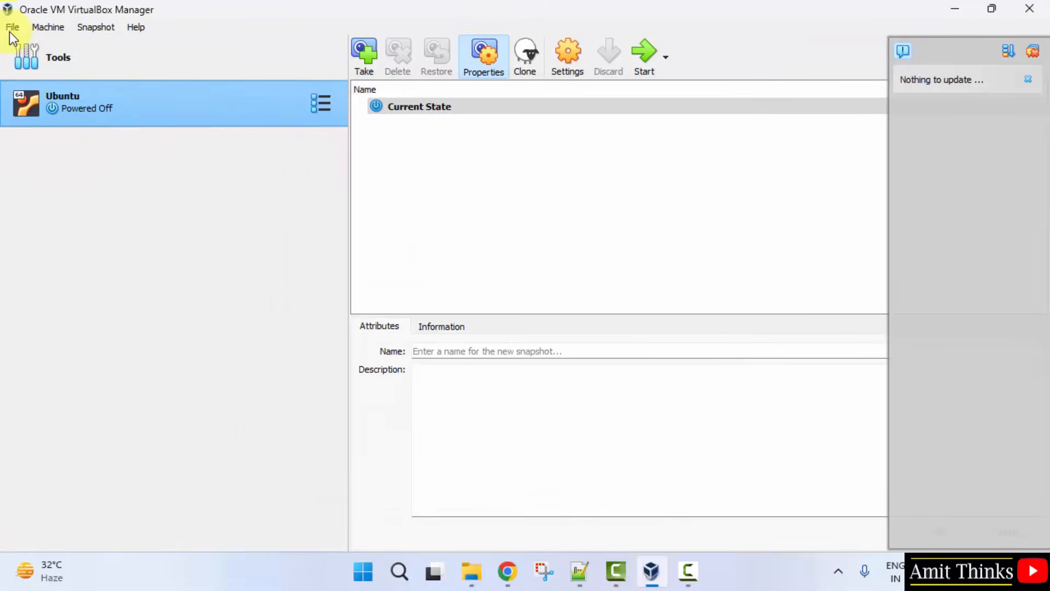
click(10, 28)
mouse_move(104, 28)
click(166, 239)
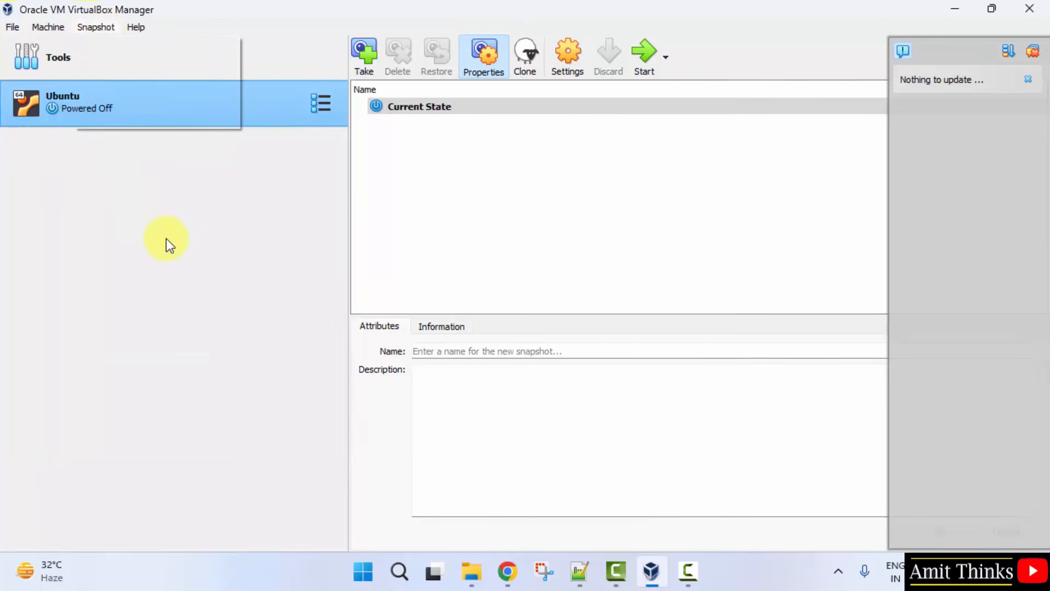